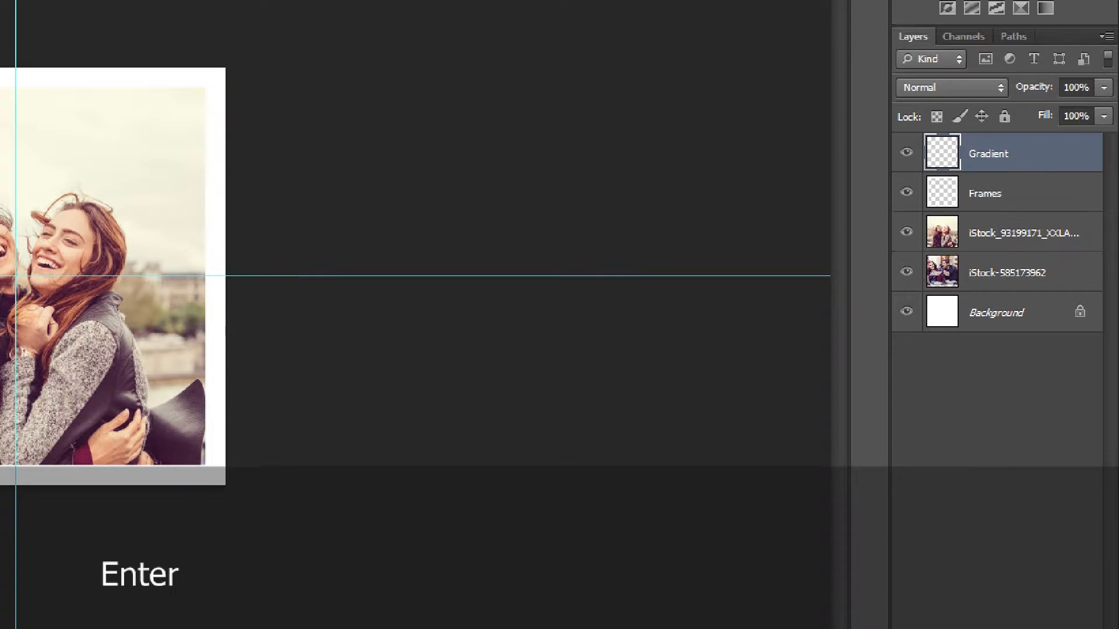
# - Move the Gradient layer directly beneath the Frames layer in the layer stack
pyautogui.moveTo(987, 150); pyautogui.dragTo(1002, 204)
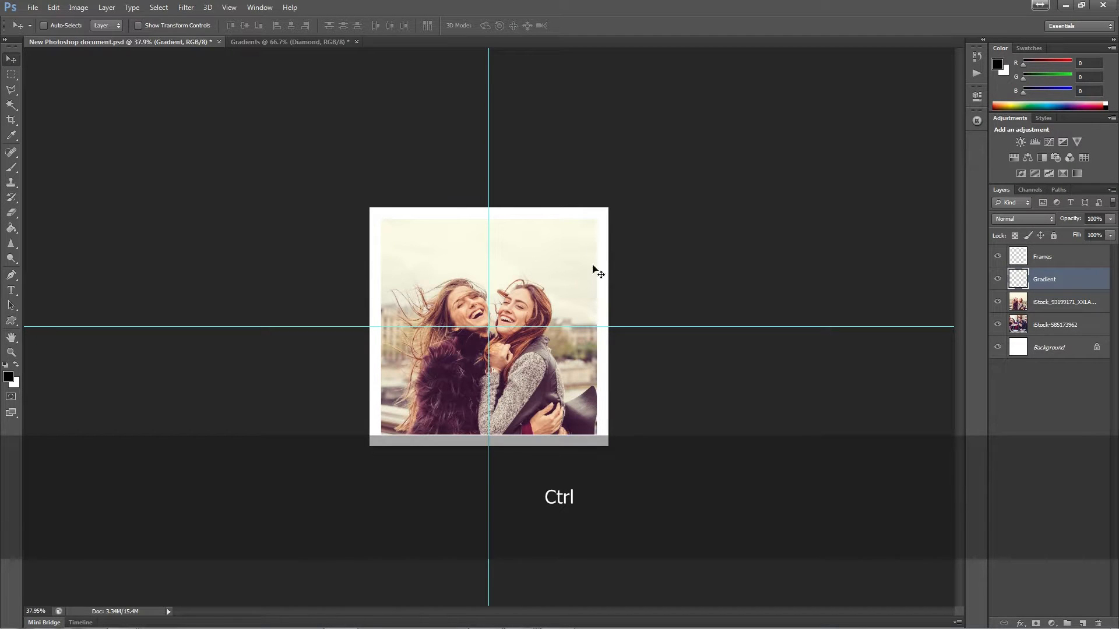
# - Try filling the Gradient layer with solid black using the Paint Bucket Tool, and undo the fill
pyautogui.press('g')
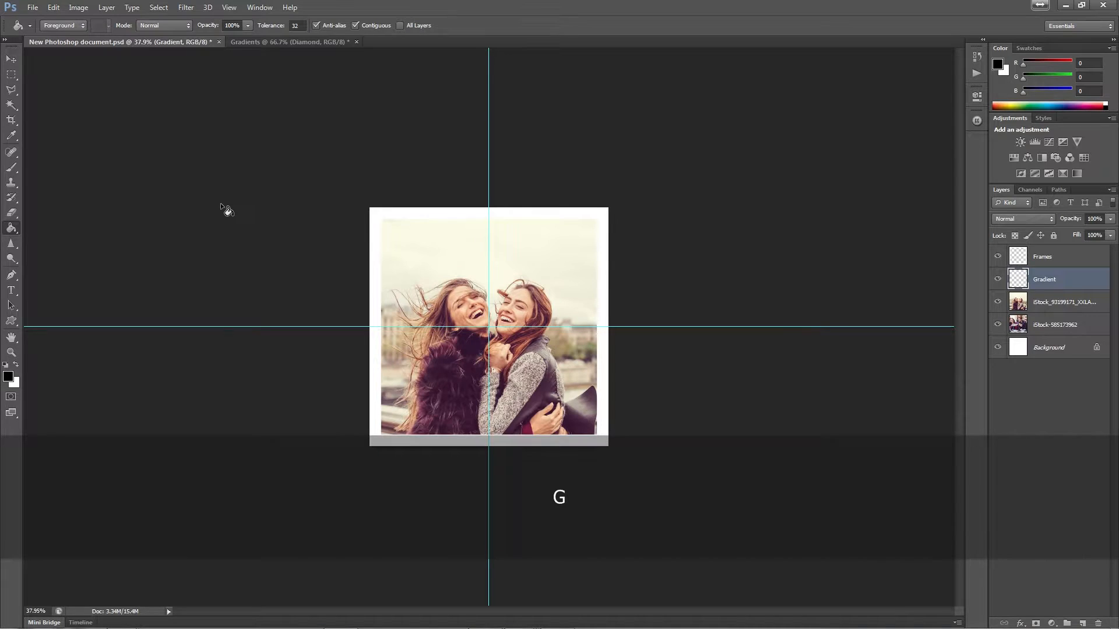
pyautogui.click(421, 295)
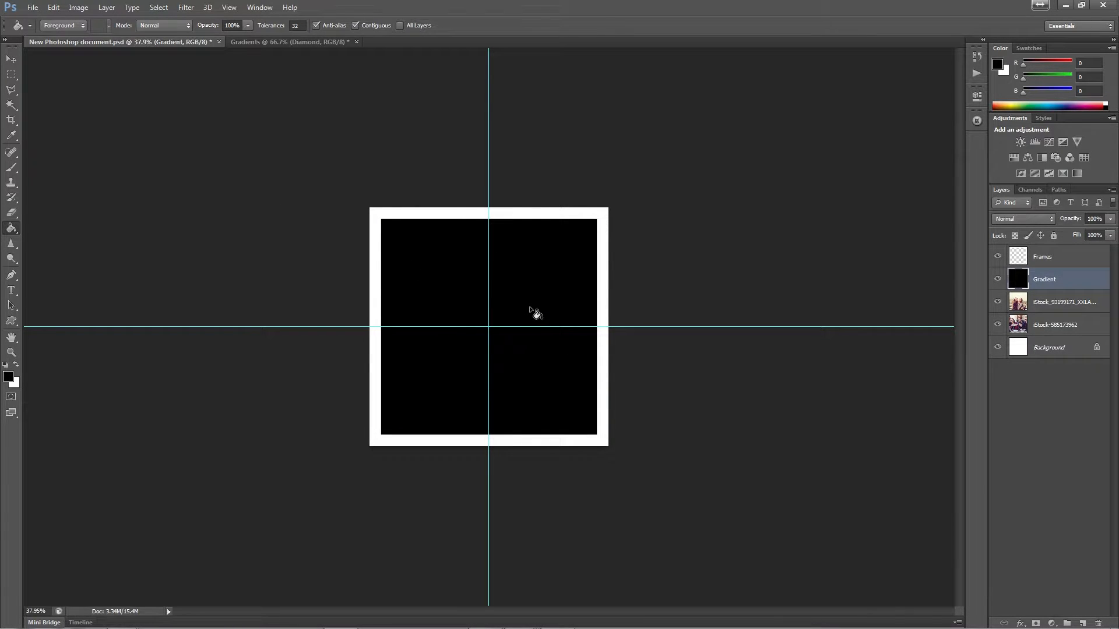
pyautogui.hotkey('ctrl', 'z')
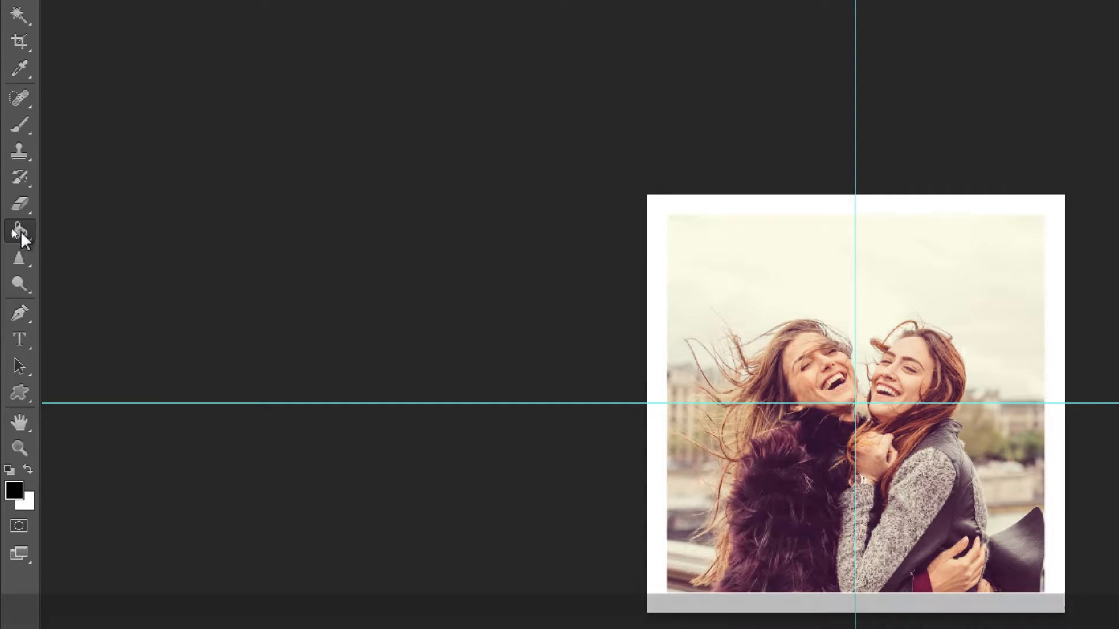
# - Make the Gradient Tool active instead of the Paint Bucket Tool
pyautogui.rightClick(20, 233)
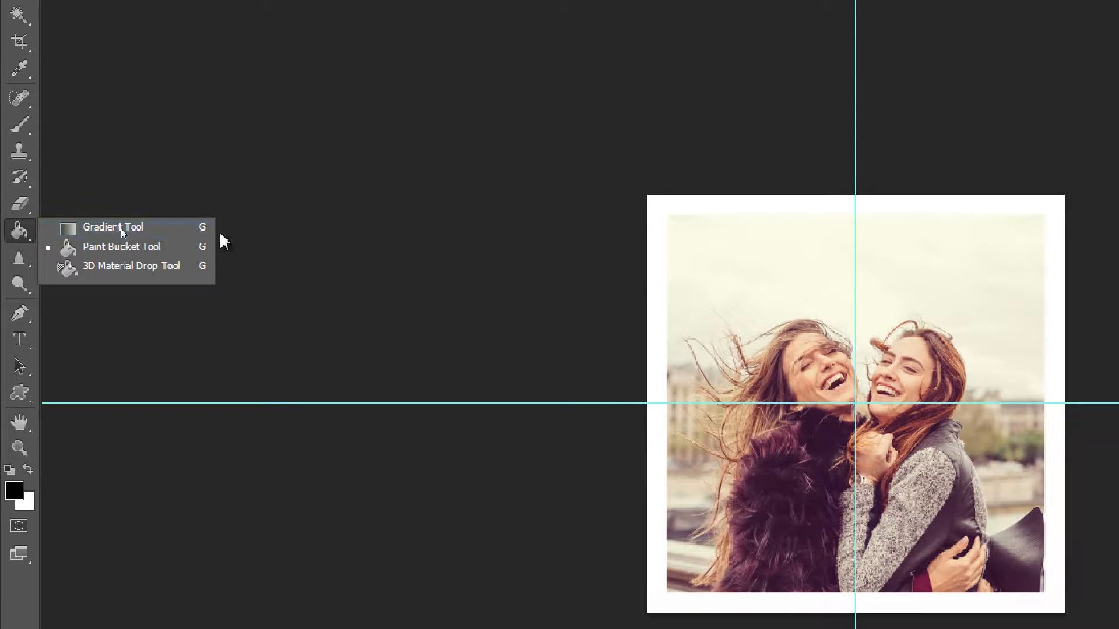
pyautogui.click(192, 228)
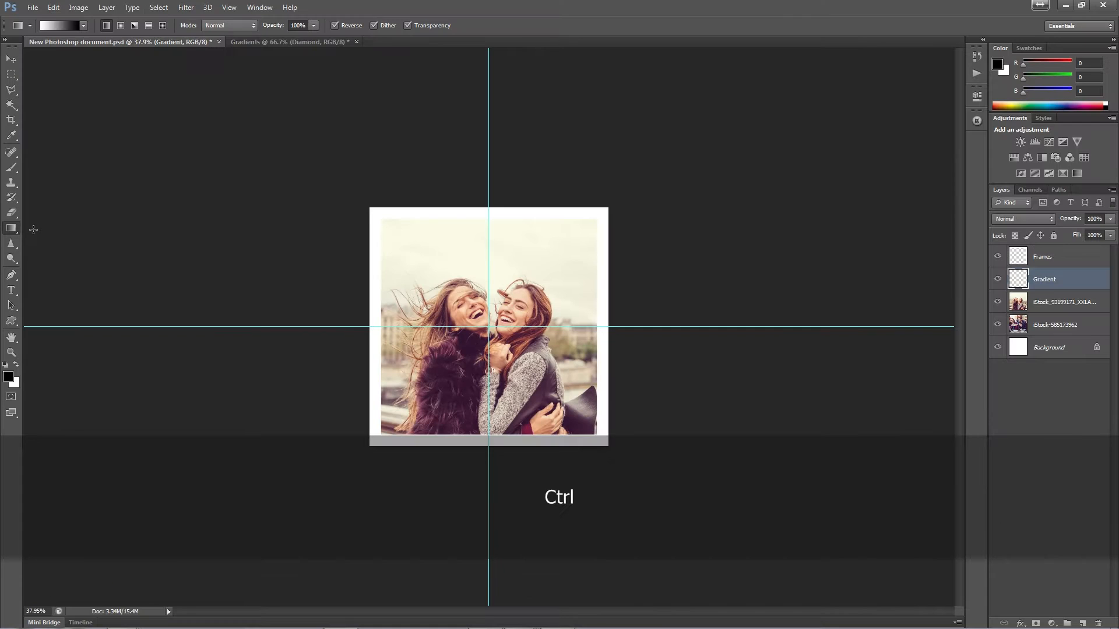
pyautogui.press('g')
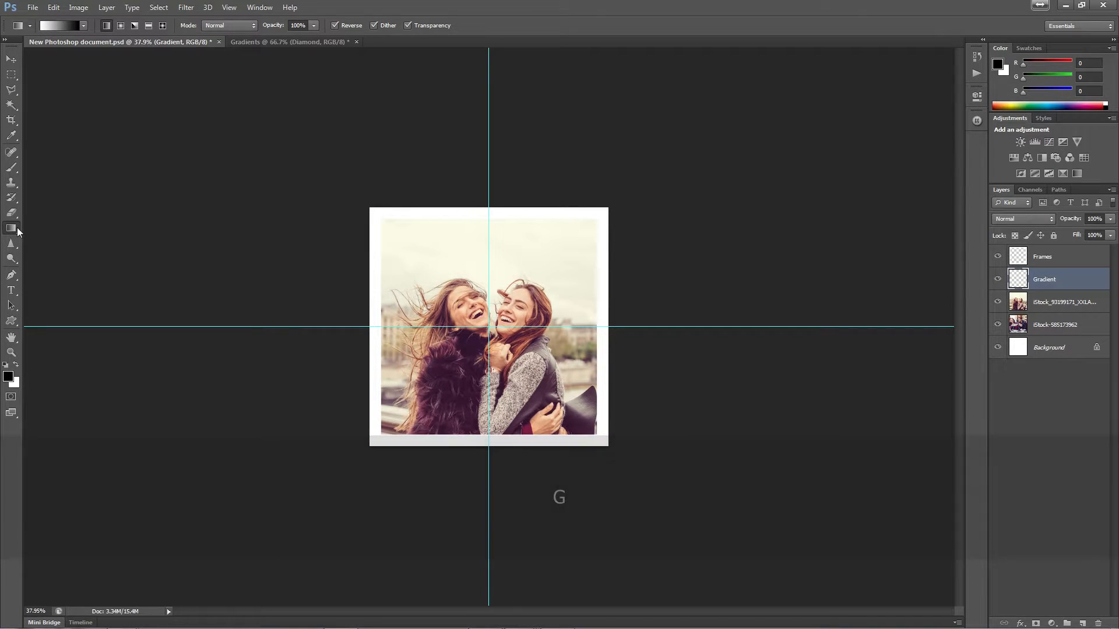
pyautogui.rightClick(17, 229)
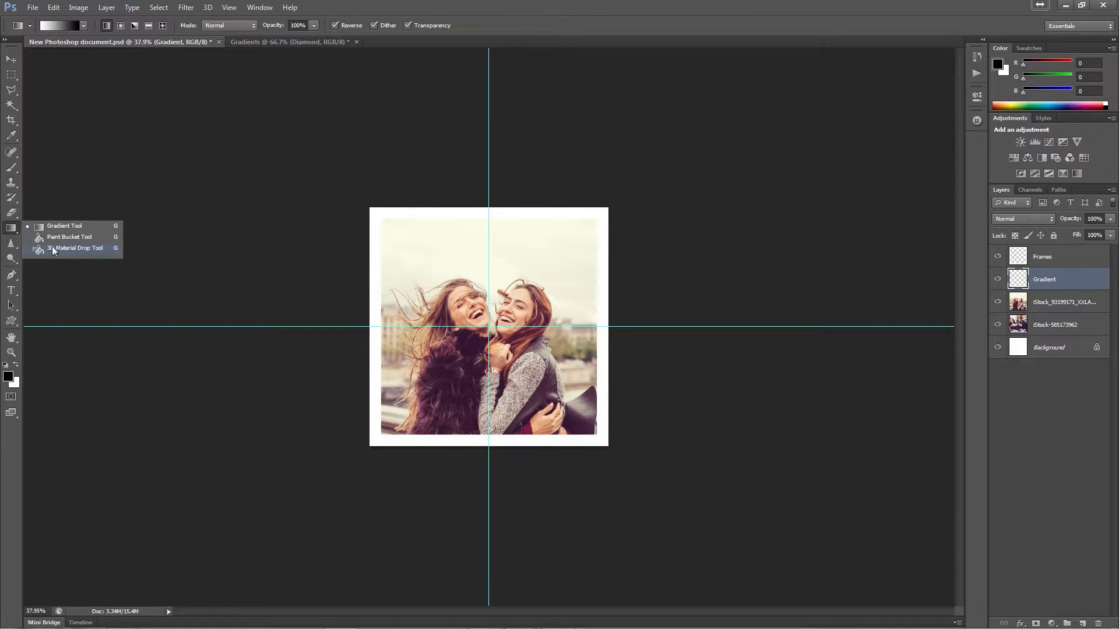
pyautogui.click(51, 226)
# - Cycle repeatedly through the Gradient, Paint Bucket and 3D Material Drop tools, finishing on the Gradient Tool
pyautogui.press('shift')
pyautogui.hotkey('shift', 'g')
pyautogui.hotkey('shift', 'g')
pyautogui.hotkey('shift', 'g')
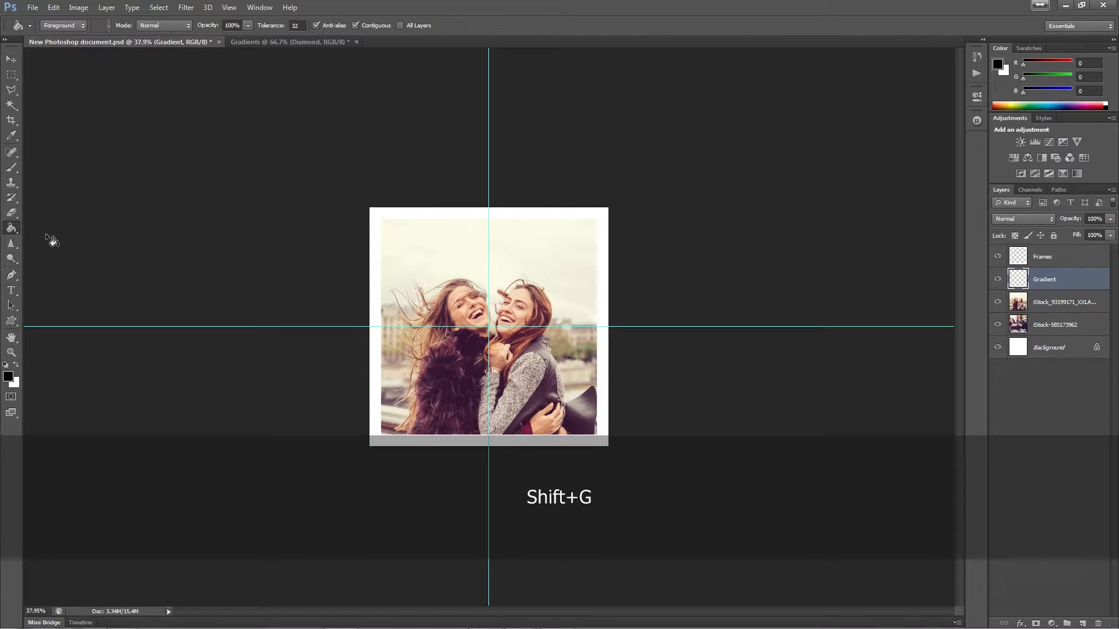
pyautogui.hotkey('shift', 'g')
pyautogui.hotkey('shift', 'g')
pyautogui.hotkey('shift', 'g')
pyautogui.hotkey('shift', 'g')
pyautogui.hotkey('shift', 'g')
pyautogui.hotkey('shift', 'g')
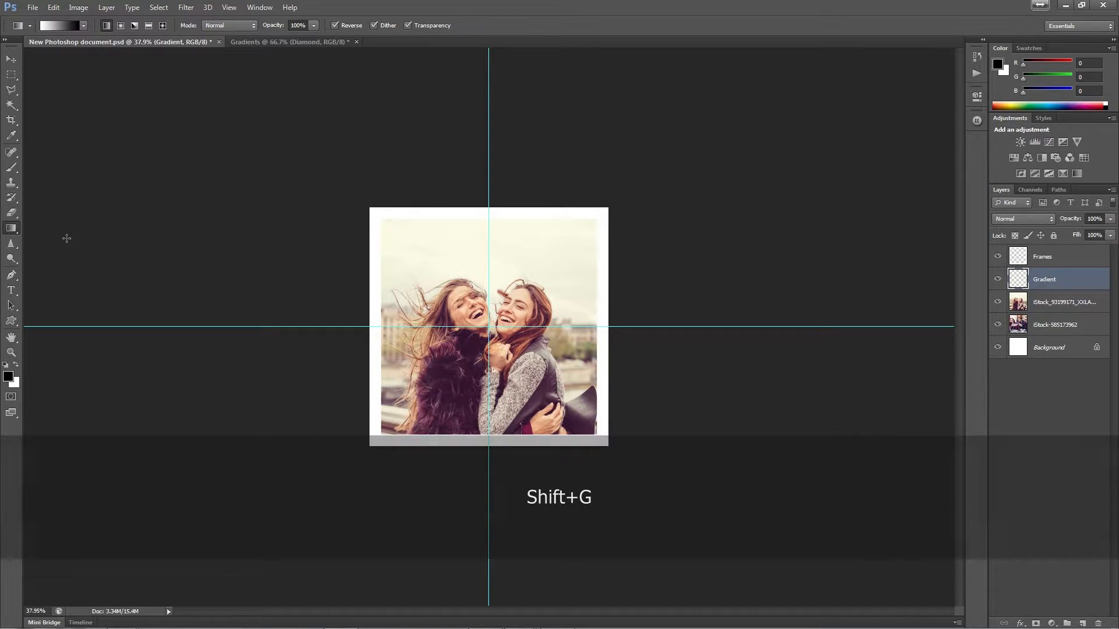
pyautogui.hotkey('shift', 'g')
pyautogui.hotkey('shift', 'g')
pyautogui.hotkey('shift', 'g')
pyautogui.hotkey('shift', 'g')
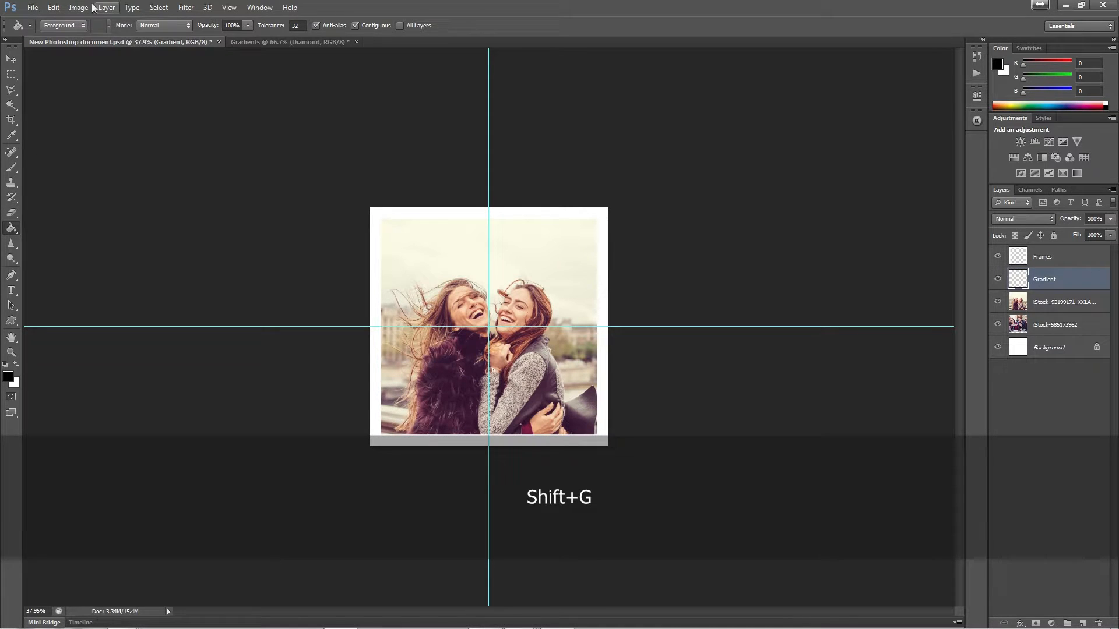
pyautogui.hotkey('shift', 'g')
pyautogui.hotkey('shift', 'g')
pyautogui.hotkey('shift', 'g')
pyautogui.hotkey('shift', 'g')
pyautogui.hotkey('shift', 'g')
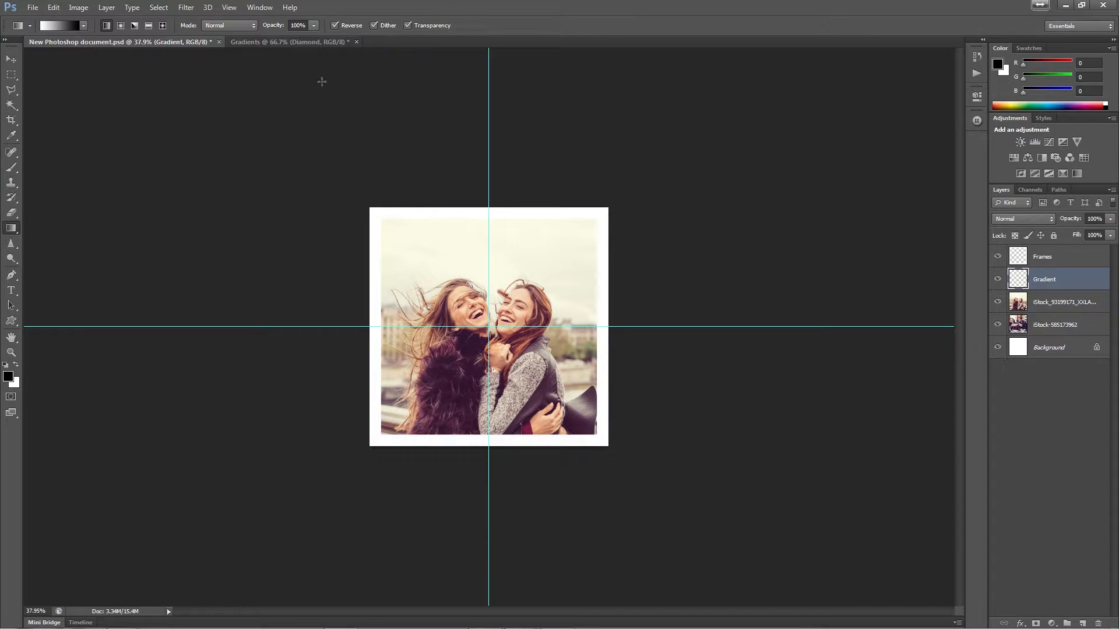
# - View the available gradient presets and the gradient type examples in the Gradients document, and return to New Photoshop document.psd
pyautogui.press('ctrl')
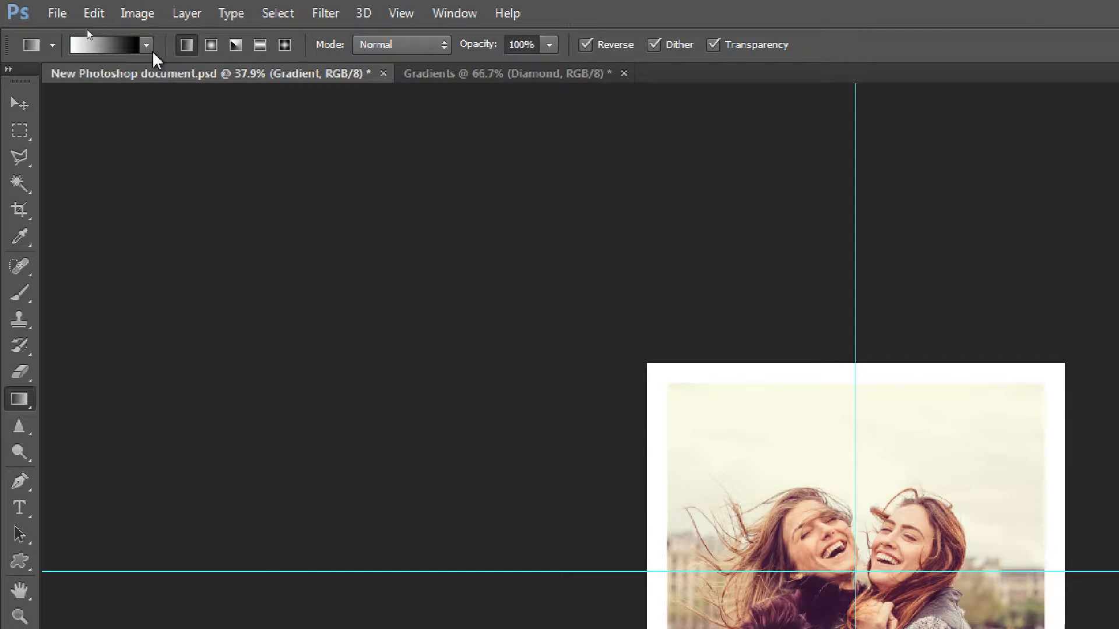
pyautogui.click(147, 45)
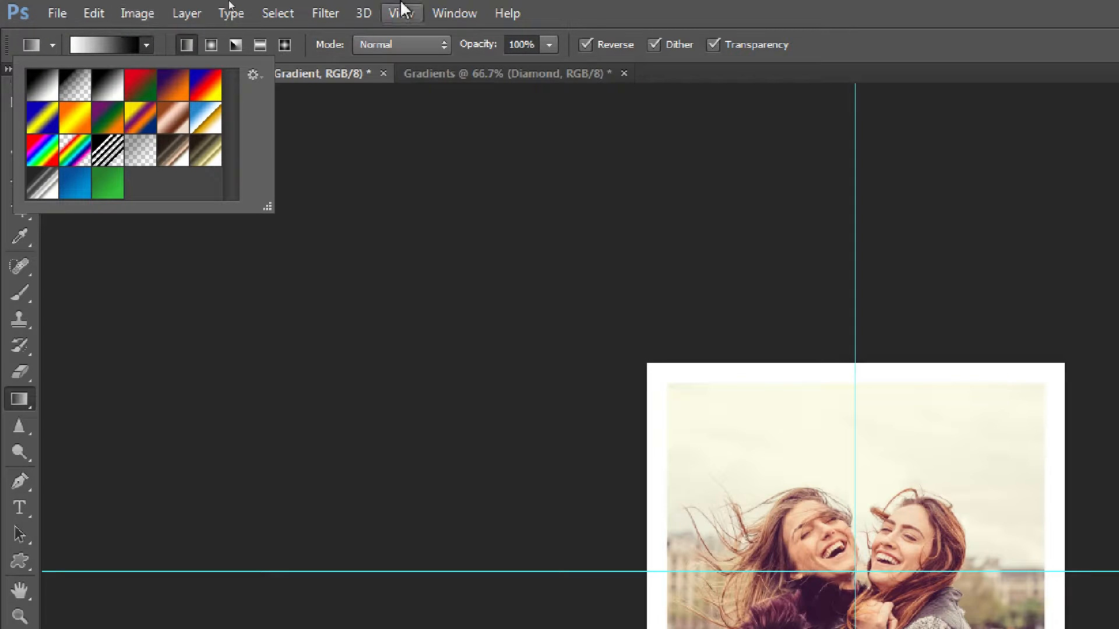
pyautogui.click(594, 2)
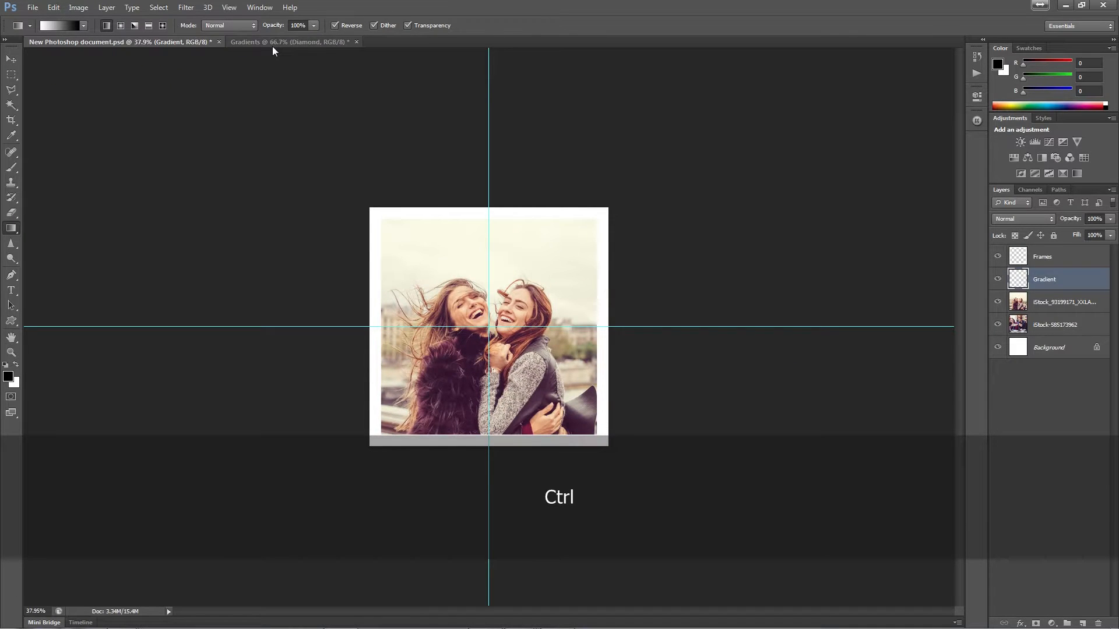
pyautogui.click(476, 78)
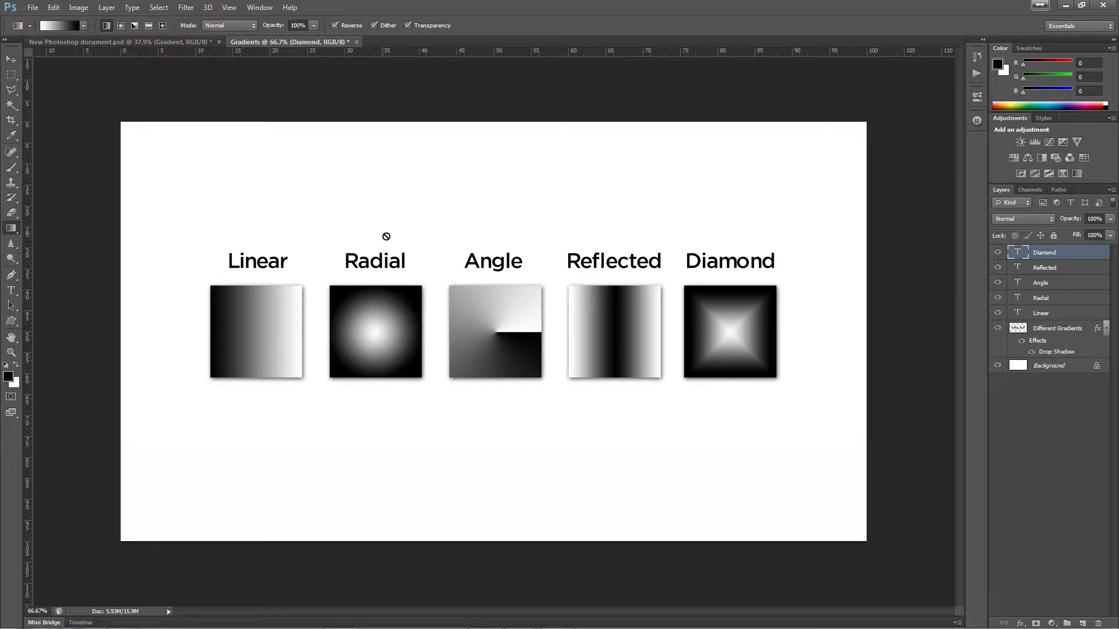
pyautogui.click(134, 42)
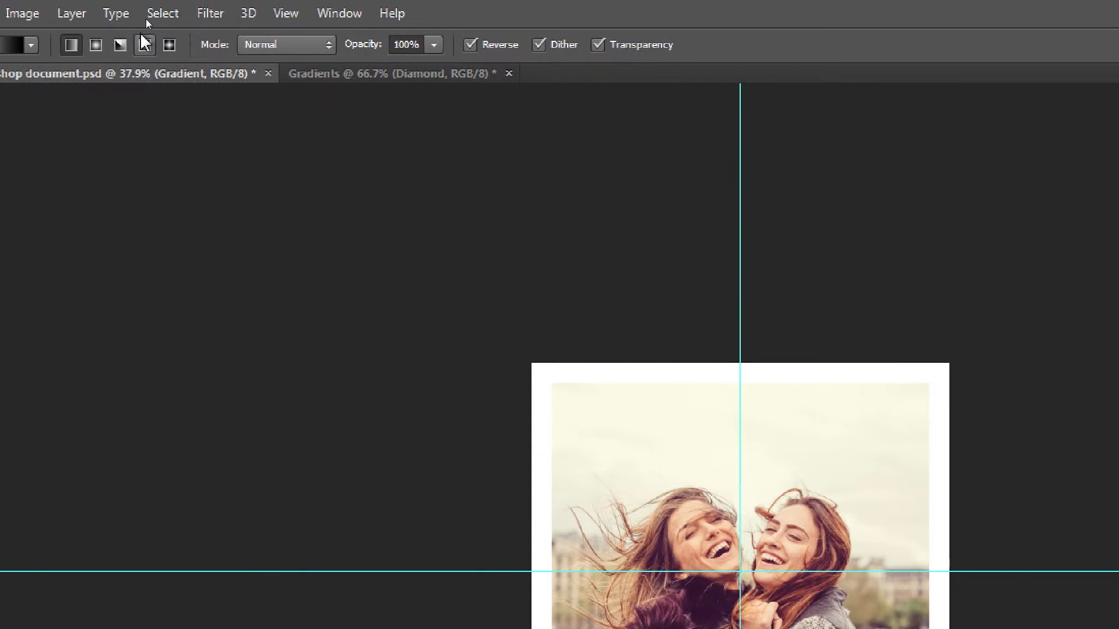
# - Examine the Gradient Tool's blend modes and opacity slider, keeping Normal mode and 100% opacity
pyautogui.click(260, 43)
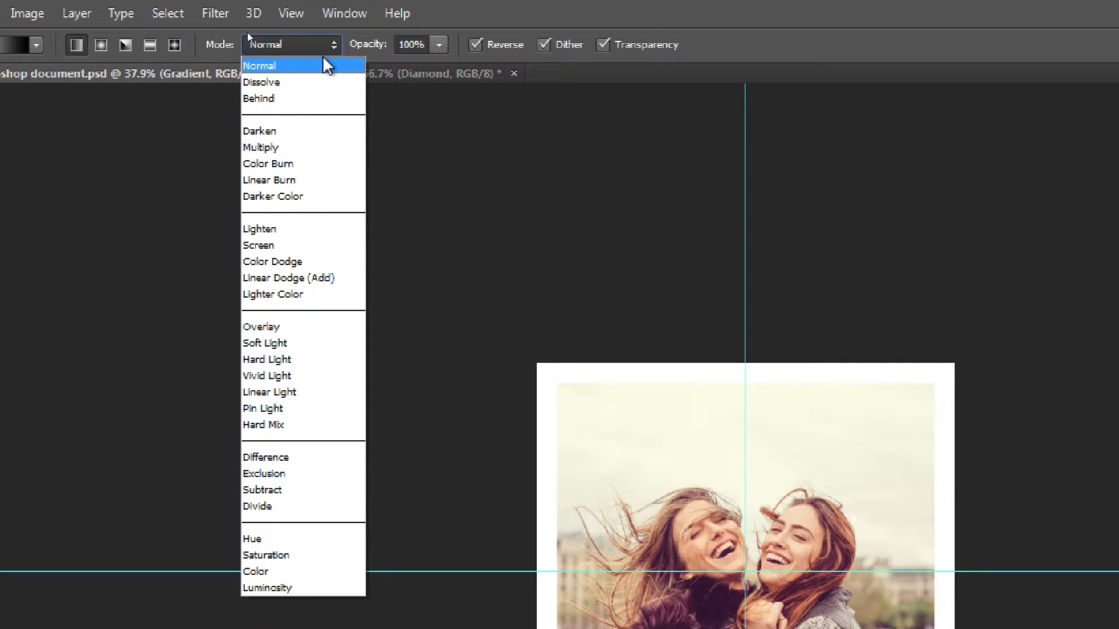
pyautogui.click(326, 53)
pyautogui.click(440, 46)
pyautogui.moveTo(439, 69)
pyautogui.mouseDown()
pyautogui.moveTo(367, 68)
pyautogui.moveTo(442, 68)
pyautogui.mouseUp()
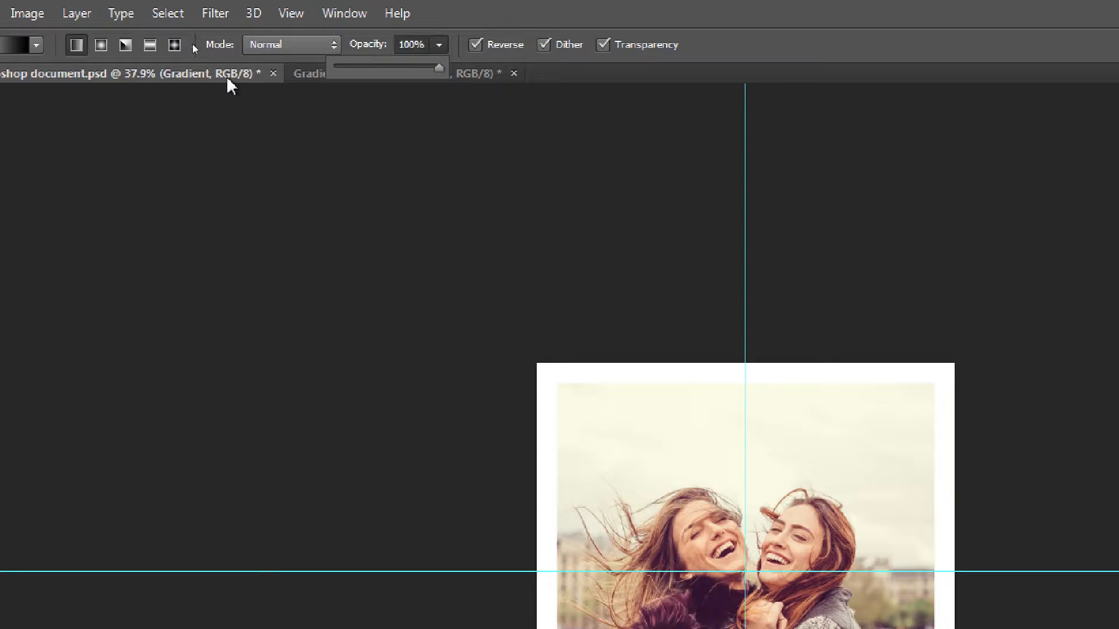
pyautogui.click(489, 5)
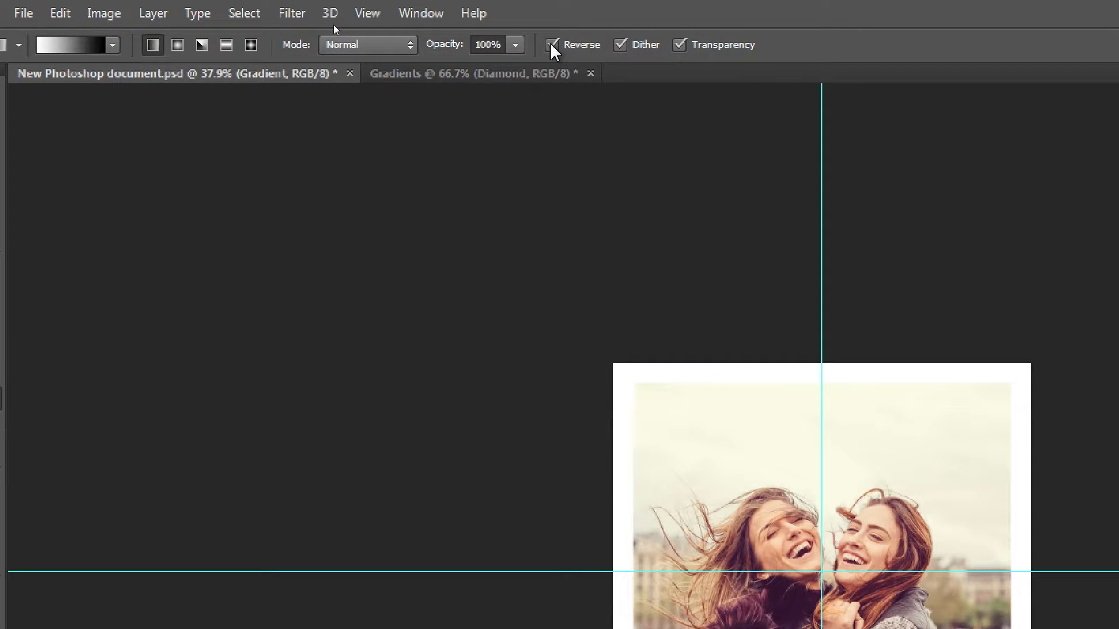
# - Turn off the Reverse option for the gradient so it runs from black to white
pyautogui.click(551, 45)
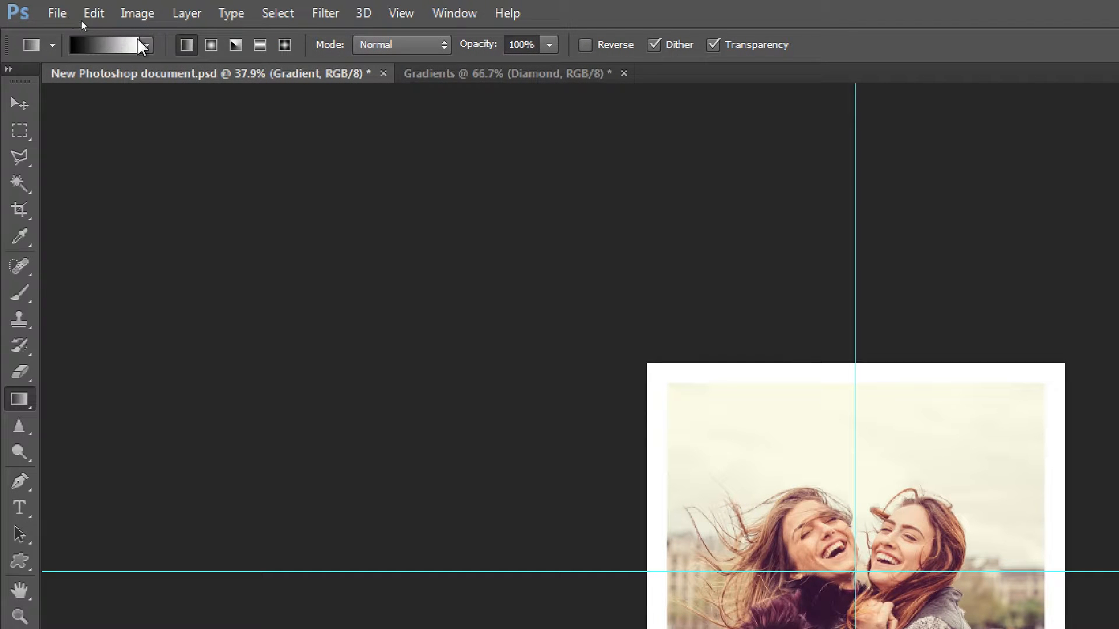
pyautogui.click(585, 45)
pyautogui.click(585, 45)
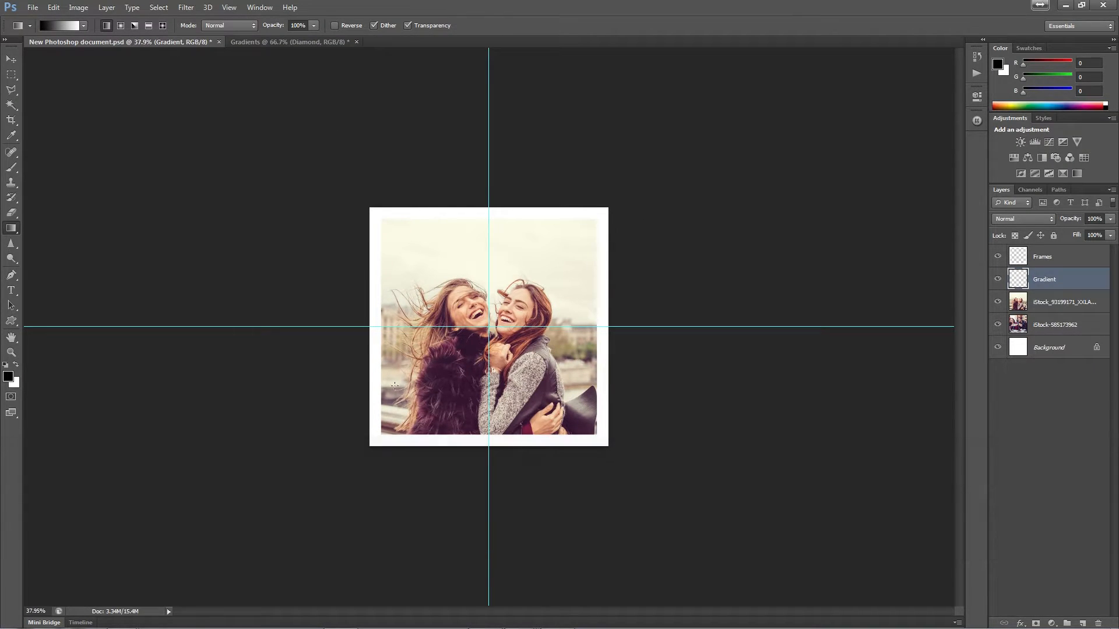
# - Draw several linear black-to-white gradients on the Gradient layer, running diagonally from the lower left to the upper right of the image
pyautogui.moveTo(508, 267); pyautogui.dragTo(600, 216)
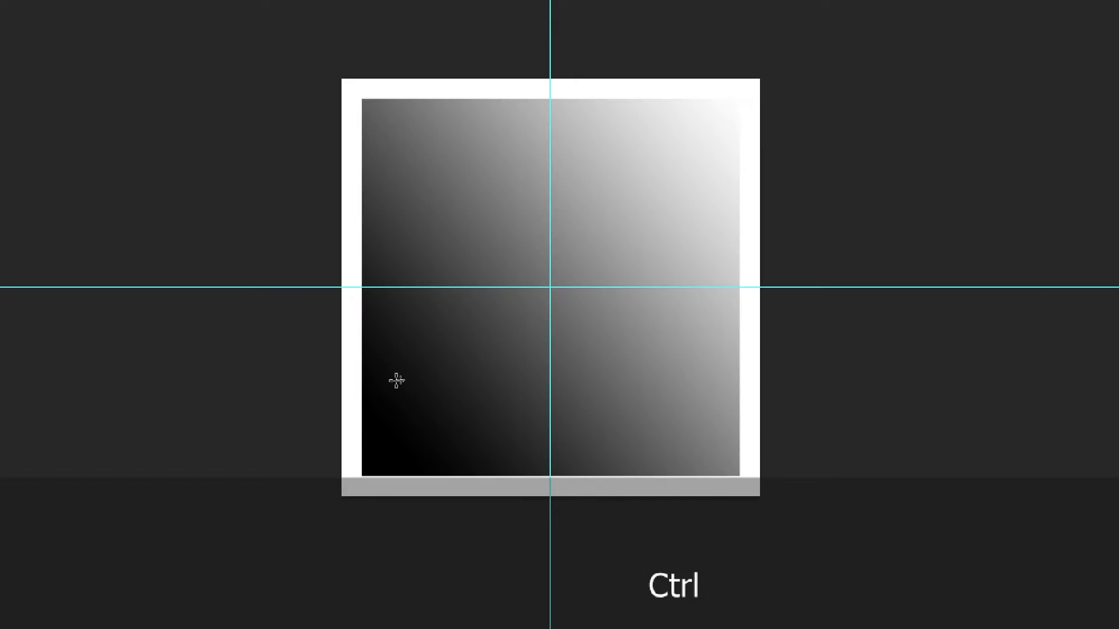
pyautogui.moveTo(395, 383); pyautogui.dragTo(695, 198)
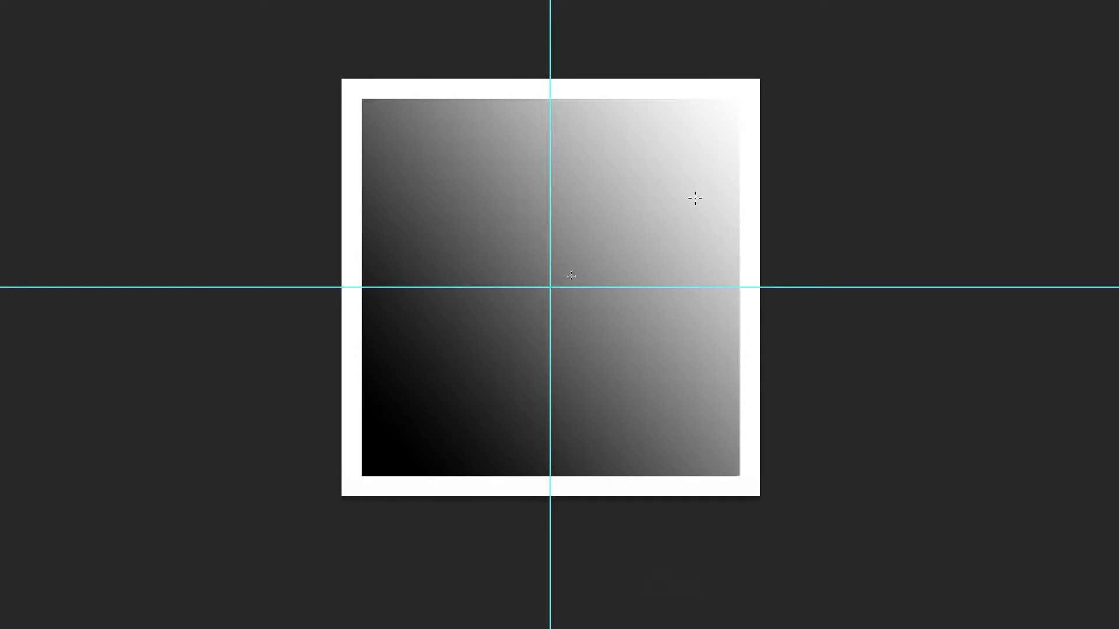
pyautogui.moveTo(410, 370); pyautogui.dragTo(726, 148)
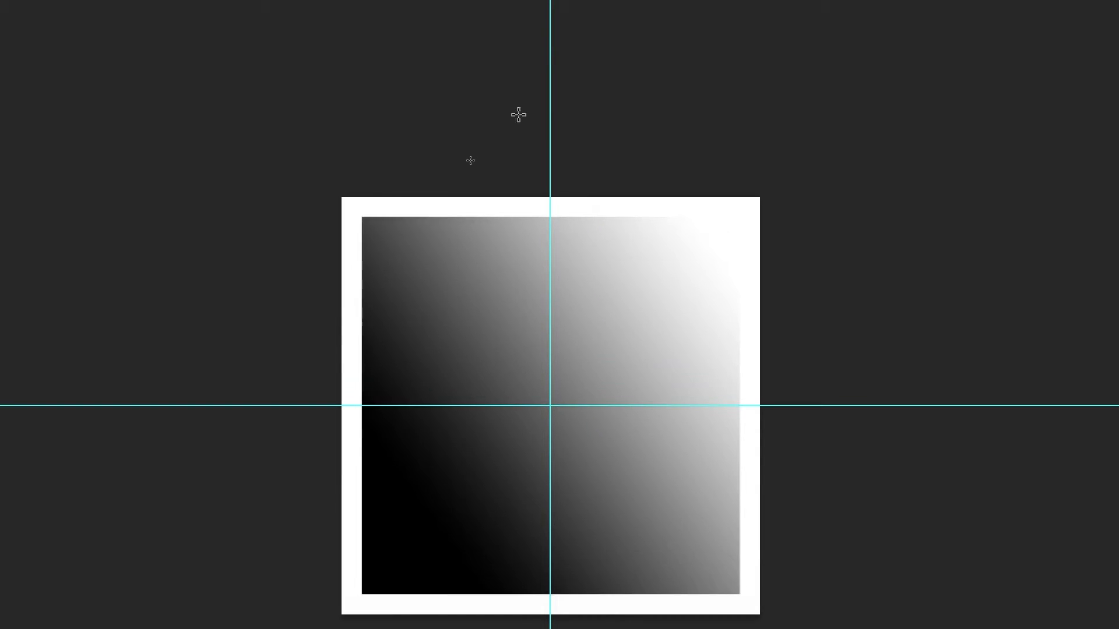
pyautogui.moveTo(414, 393); pyautogui.dragTo(669, 242)
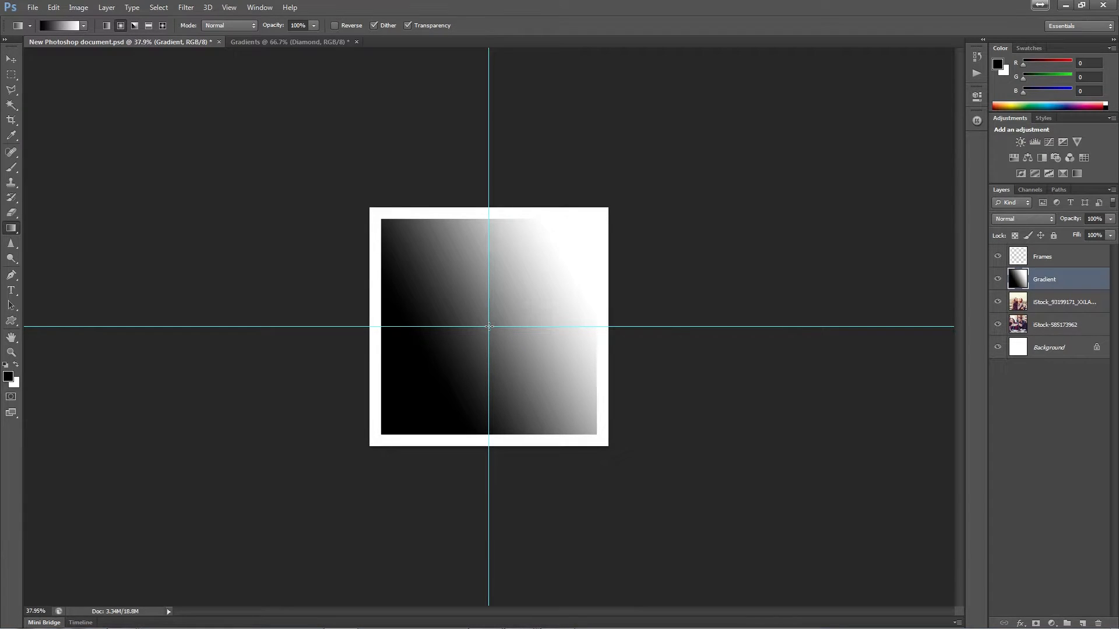
# - Try radial gradients from the canvas centre to its upper-right corner, and angle gradients toward the upper-right and upper-left corners
pyautogui.moveTo(527, 279); pyautogui.dragTo(599, 221)
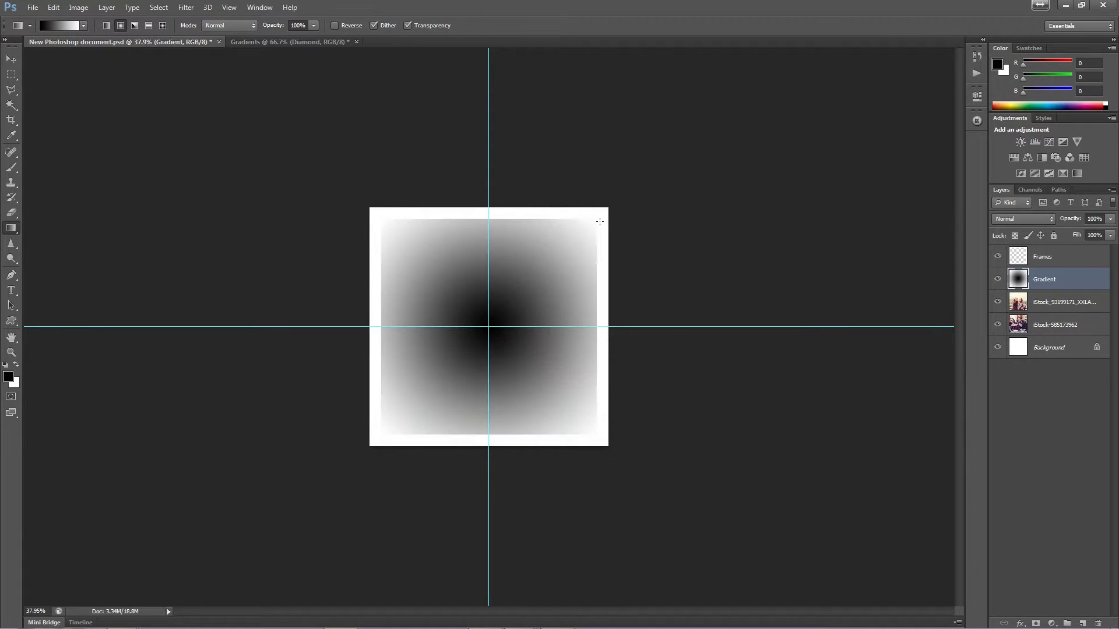
pyautogui.moveTo(546, 287); pyautogui.dragTo(593, 227)
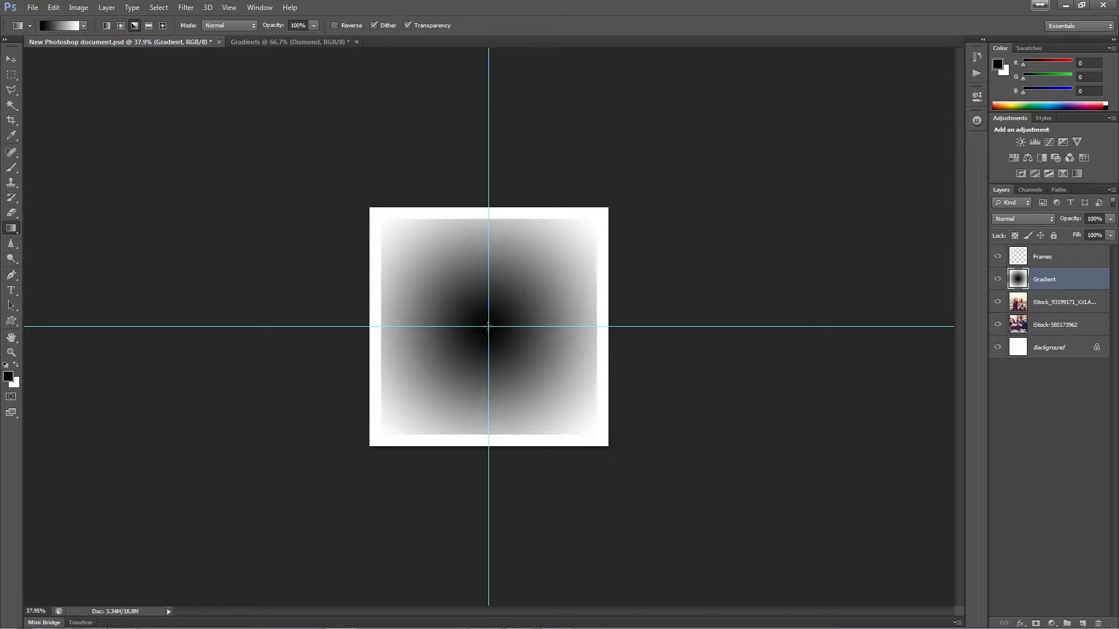
pyautogui.moveTo(566, 245); pyautogui.dragTo(567, 247)
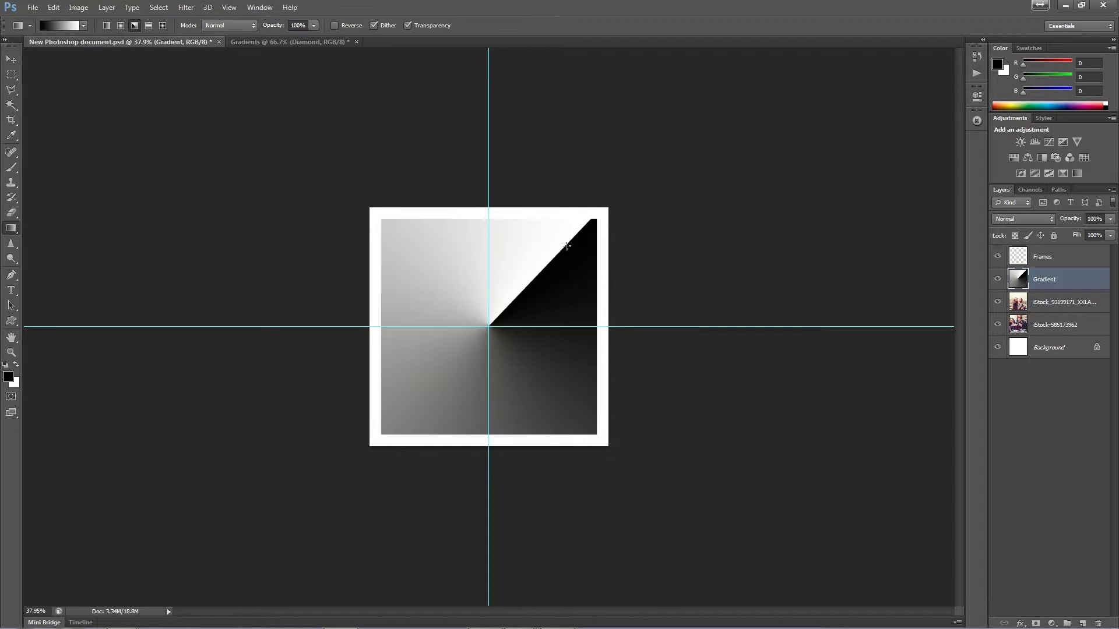
pyautogui.moveTo(458, 259); pyautogui.dragTo(406, 228)
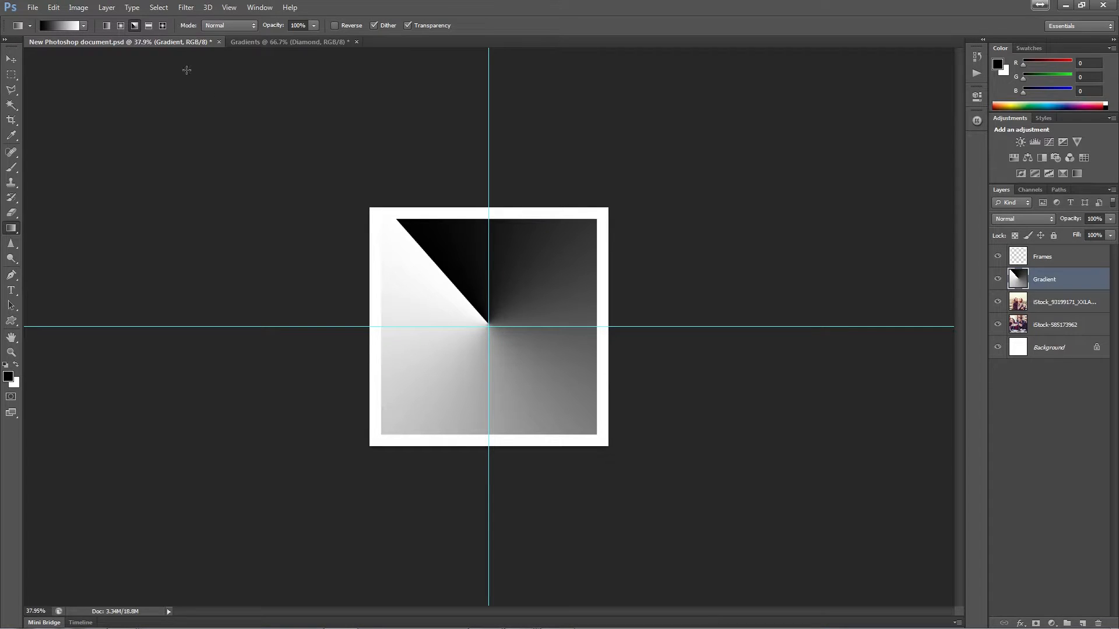
# - Try a reflected gradient from the canvas centre toward the upper right, and diamond gradients drawn diagonally and straight up
pyautogui.click(148, 26)
pyautogui.moveTo(555, 249); pyautogui.dragTo(584, 225)
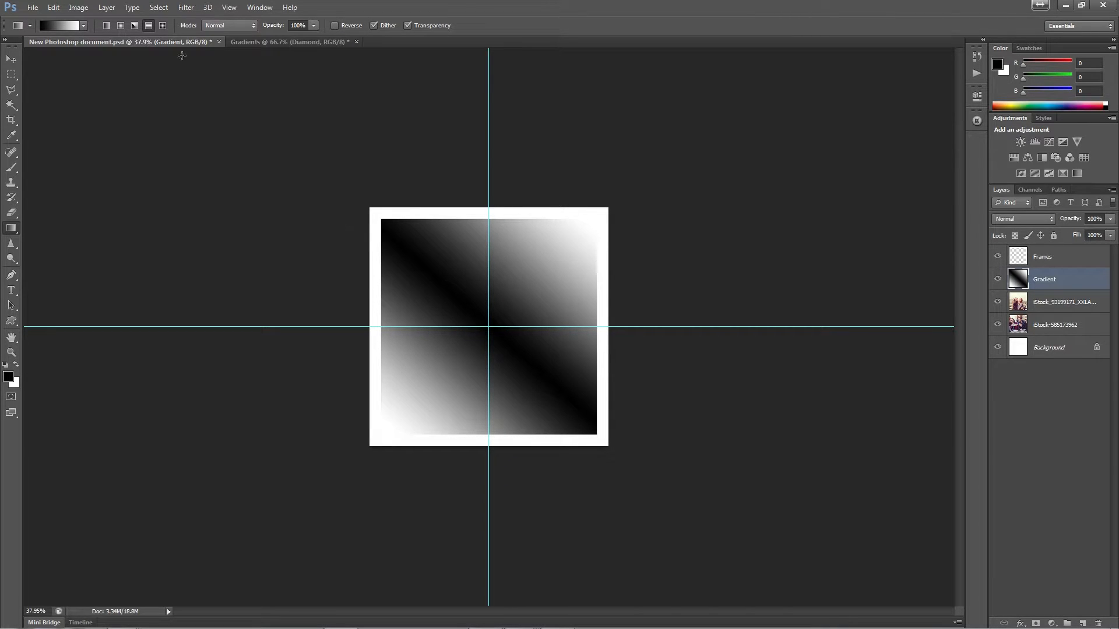
pyautogui.moveTo(505, 297); pyautogui.dragTo(565, 222)
pyautogui.moveTo(488, 325); pyautogui.dragTo(584, 253)
pyautogui.moveTo(491, 326); pyautogui.dragTo(573, 237)
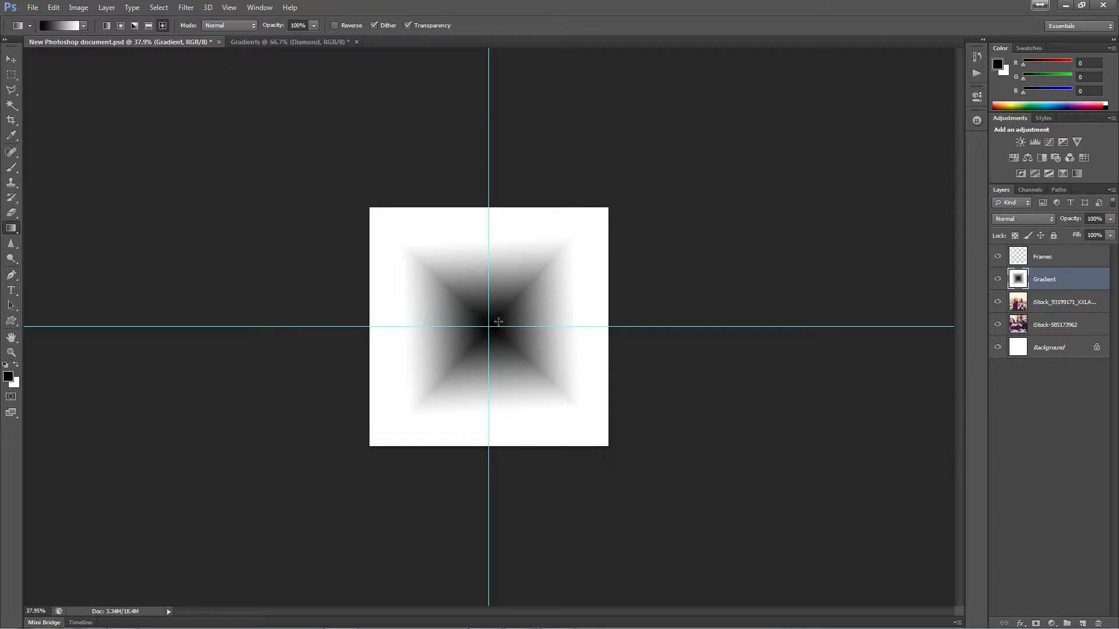
pyautogui.moveTo(483, 228); pyautogui.dragTo(484, 229)
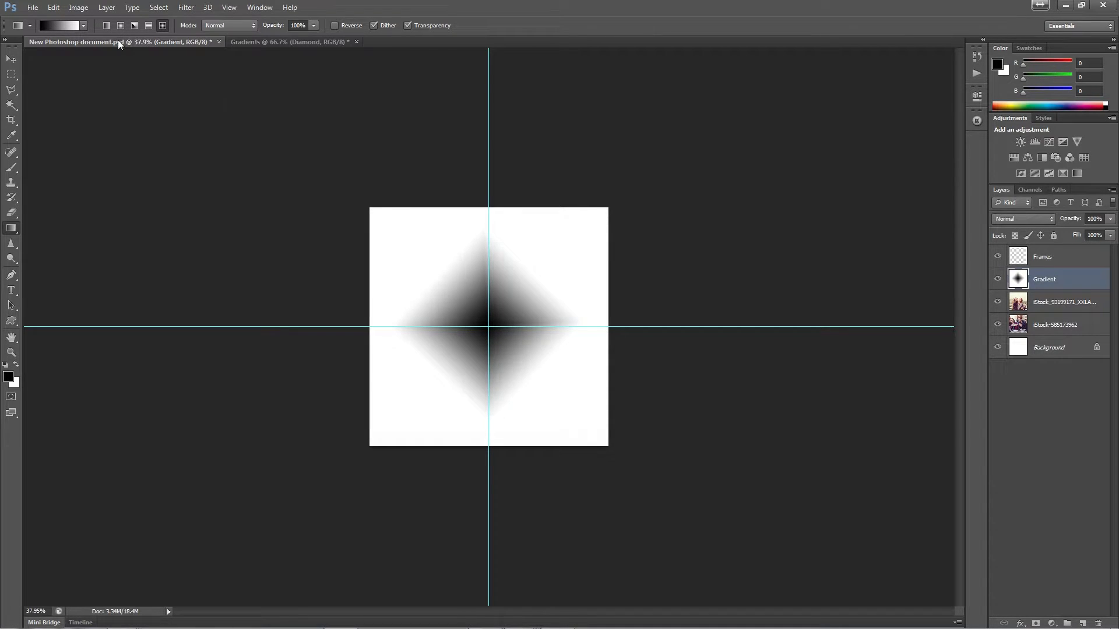
# - Draw a linear black-to-white gradient on the Gradient layer from the lower left to the upper right of the image
pyautogui.moveTo(409, 392); pyautogui.dragTo(565, 259)
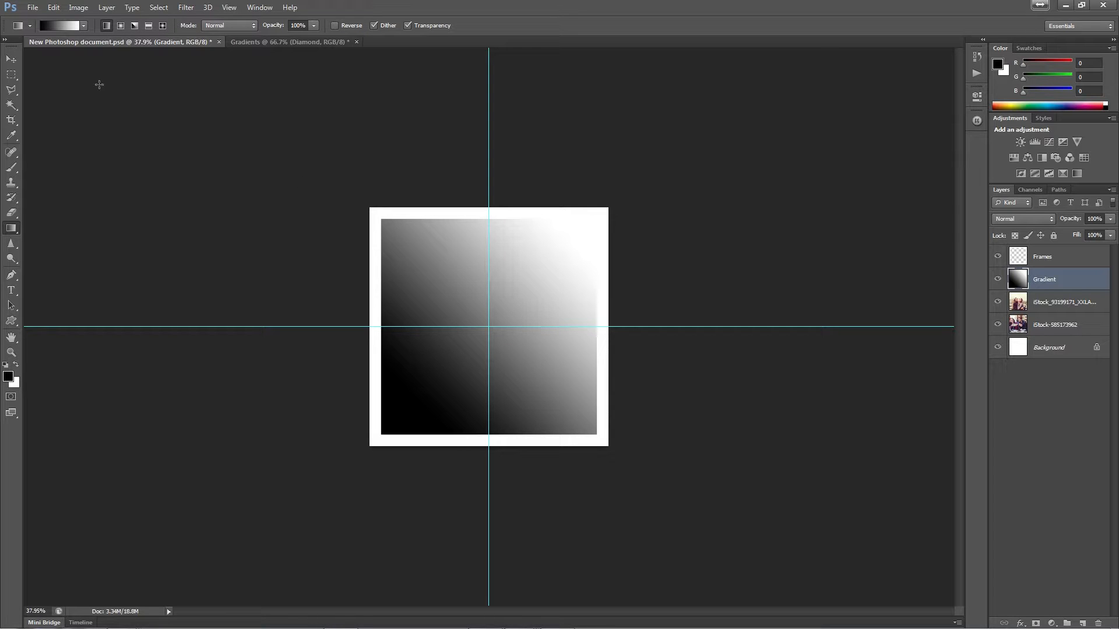
# - Clear the whole Gradient layer by selecting all and deleting its contents, and remove the selection
pyautogui.hotkey('ctrl', 'a')
pyautogui.click(158, 7)
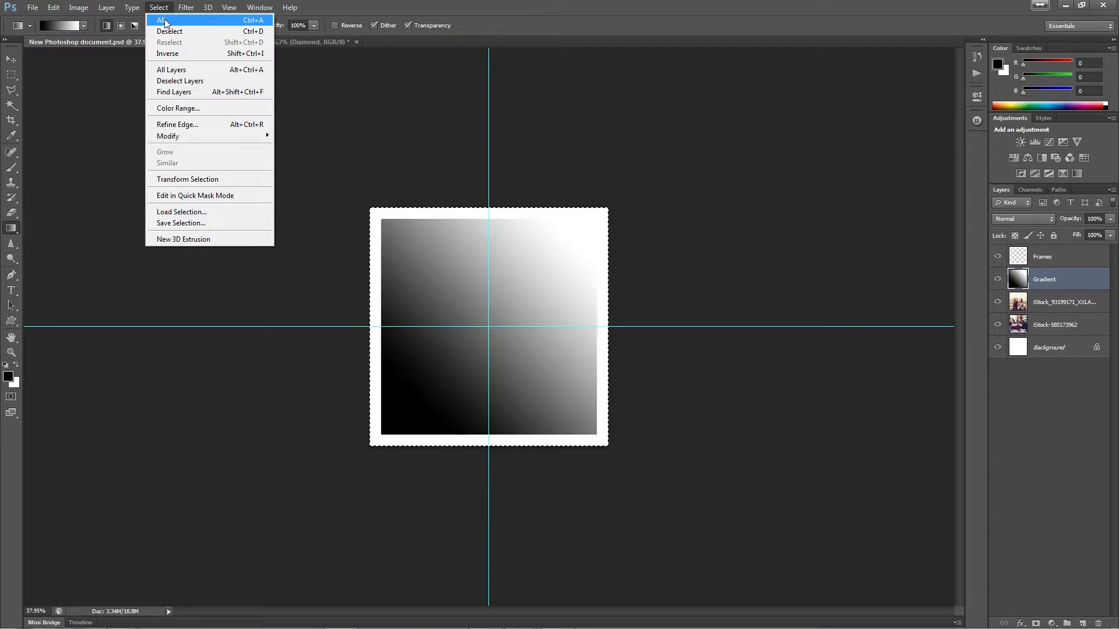
pyautogui.click(165, 22)
pyautogui.press('Delete')
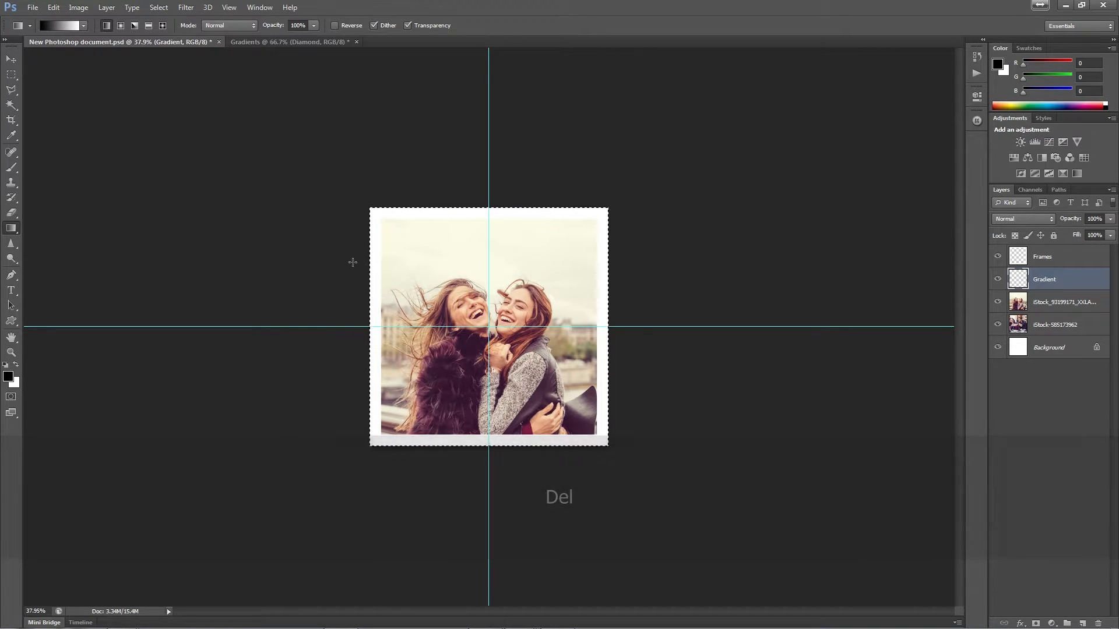
pyautogui.click(159, 8)
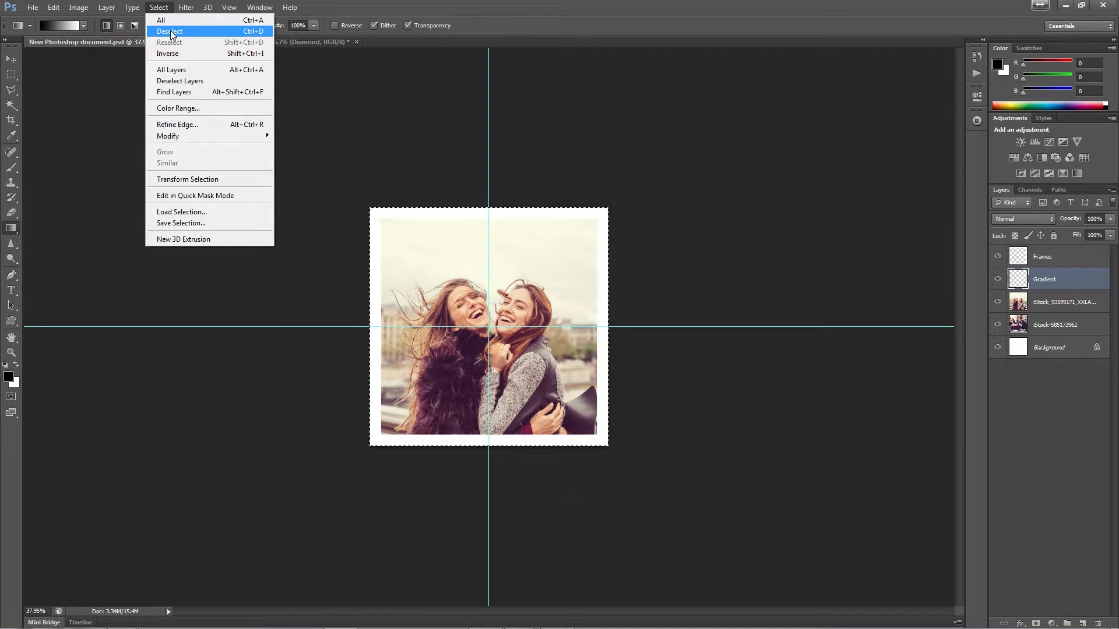
pyautogui.click(170, 32)
pyautogui.press('m')
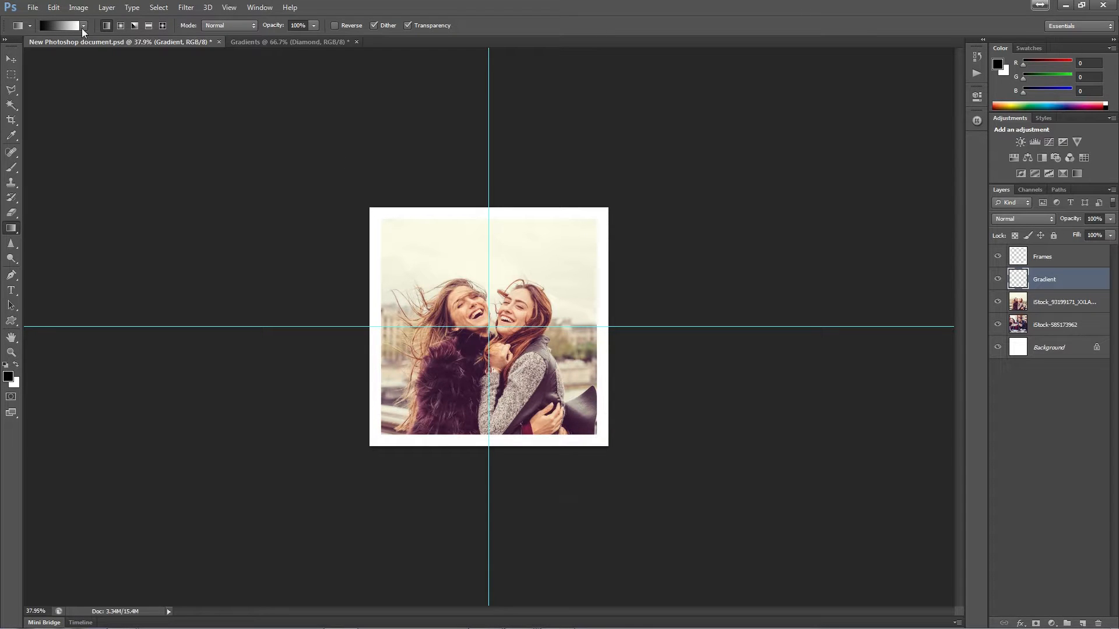
pyautogui.click(83, 26)
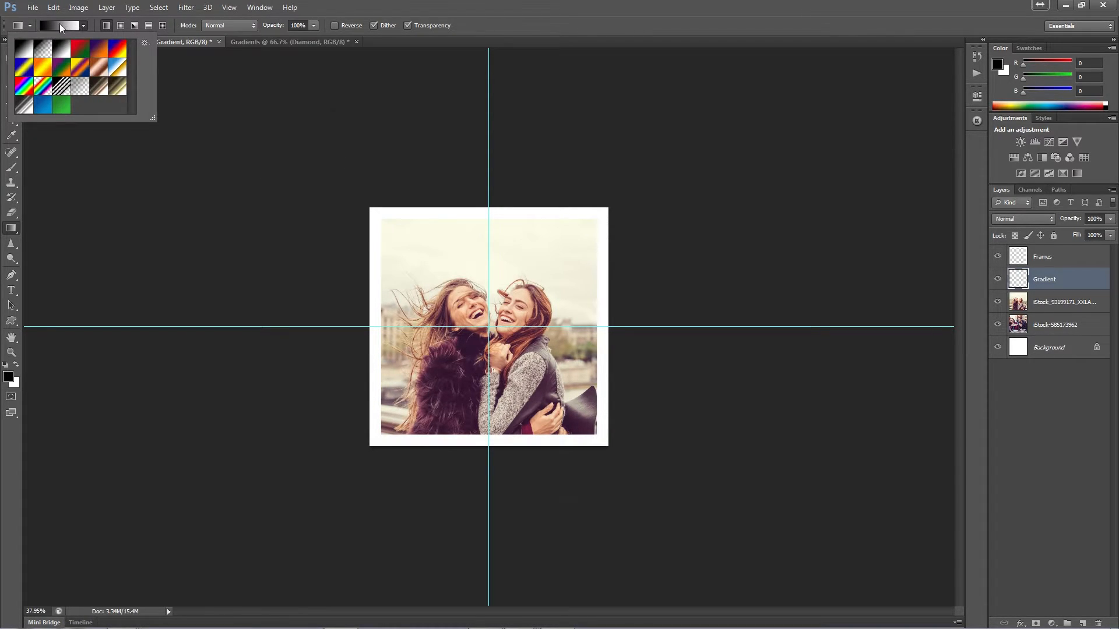
pyautogui.click(59, 23)
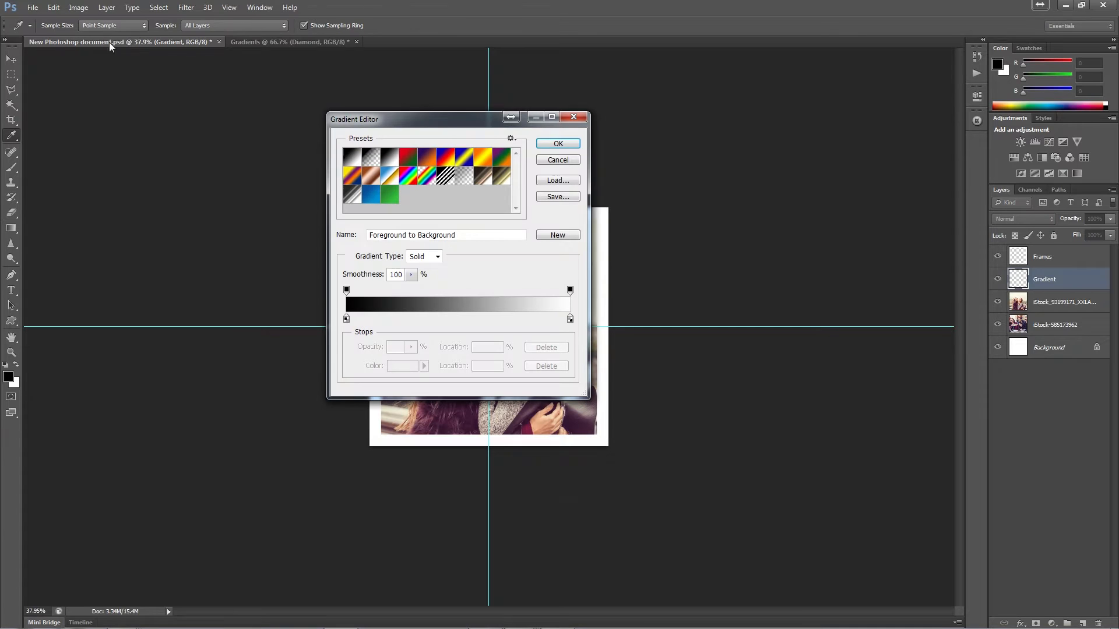
pyautogui.click(541, 158)
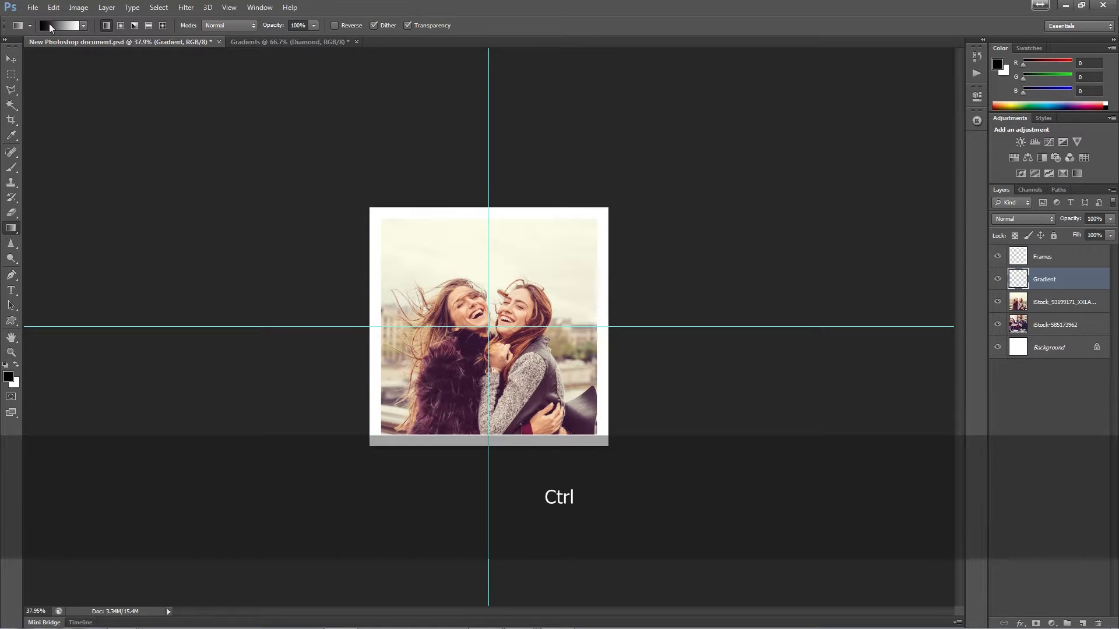
# - Preview presets in the Gradient Editor, including Blue, Yellow, Blue; Chrome; Yellow, Violet, Orange, Blue; Copper; and Transparent Rainbow
pyautogui.click(105, 45)
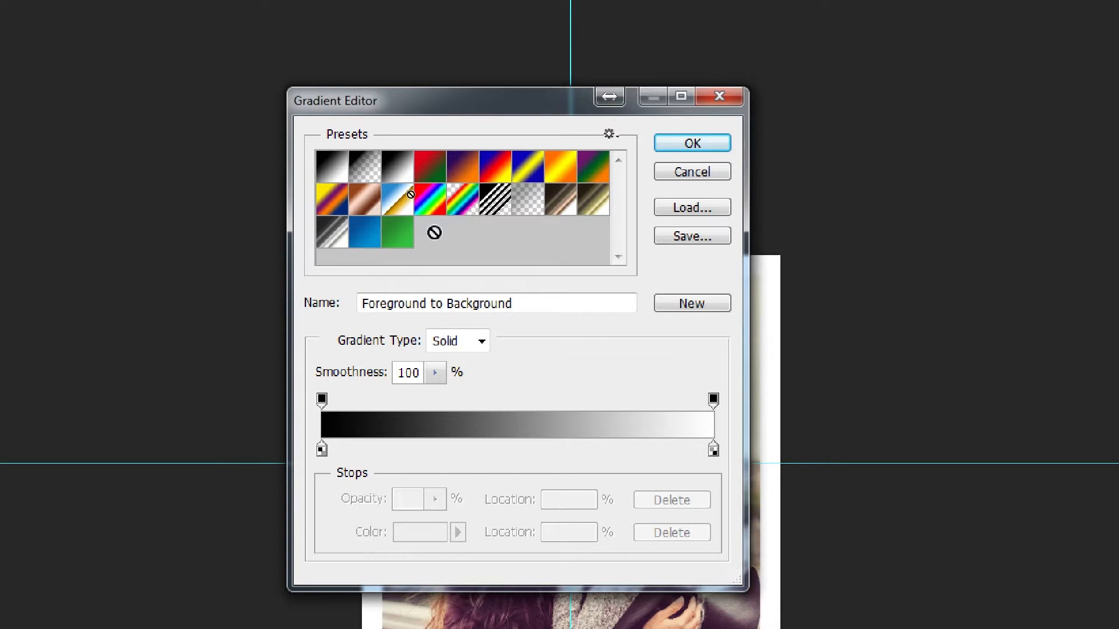
pyautogui.click(479, 303)
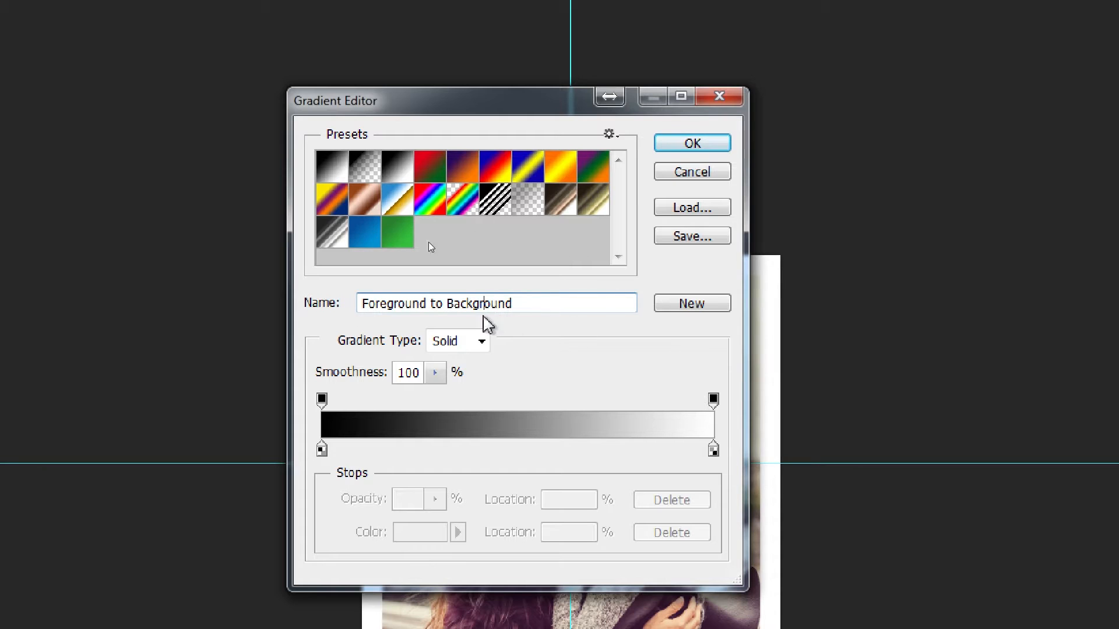
pyautogui.click(462, 168)
pyautogui.click(530, 169)
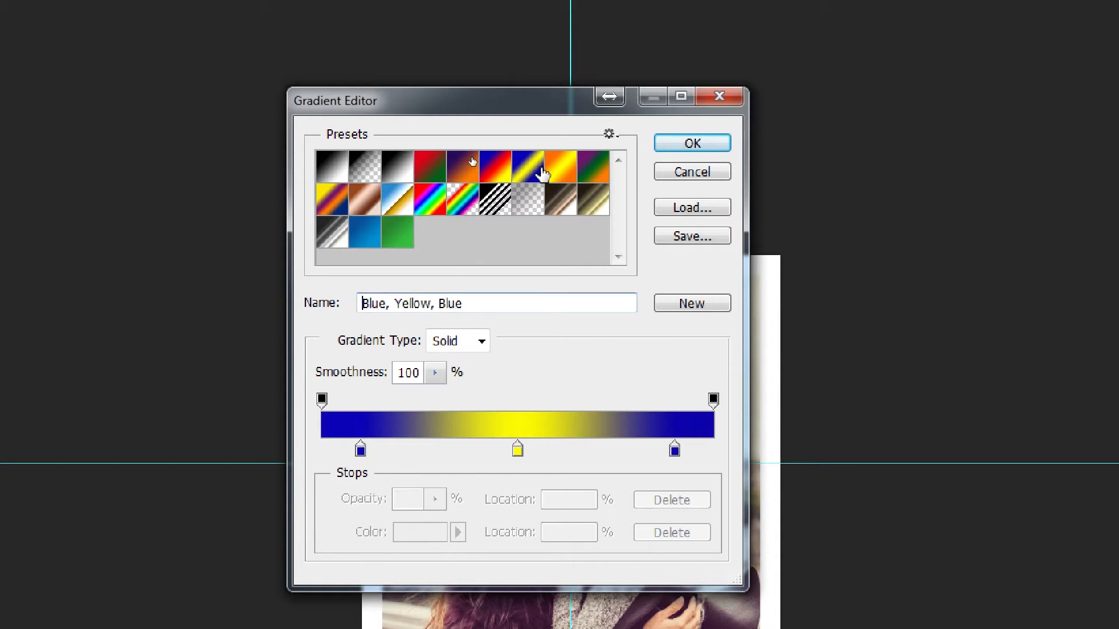
pyautogui.click(576, 177)
pyautogui.click(386, 211)
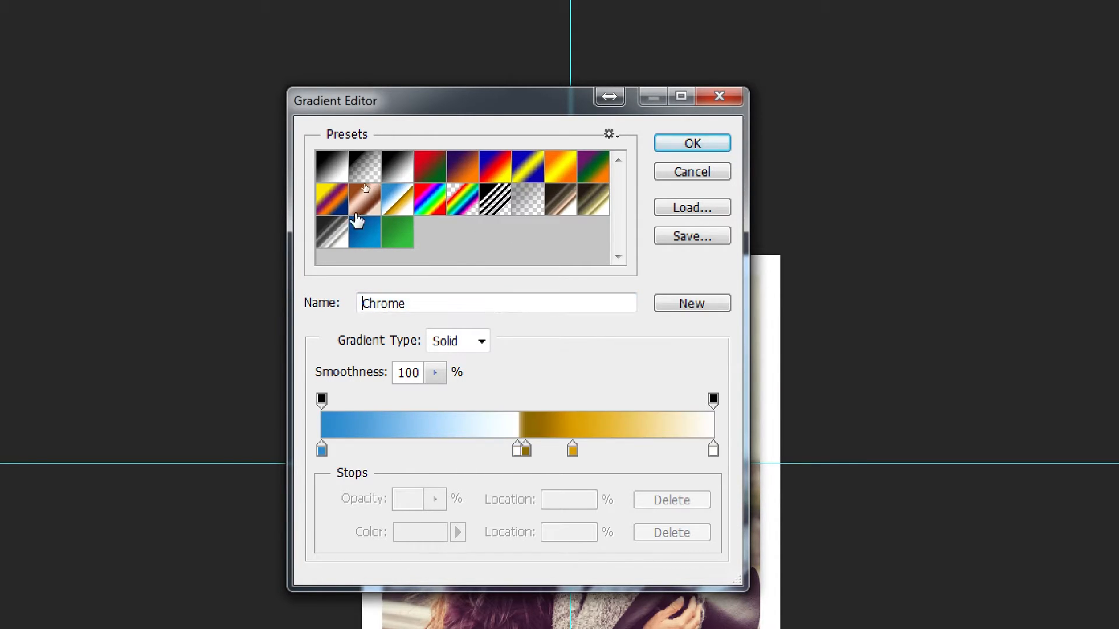
pyautogui.click(330, 201)
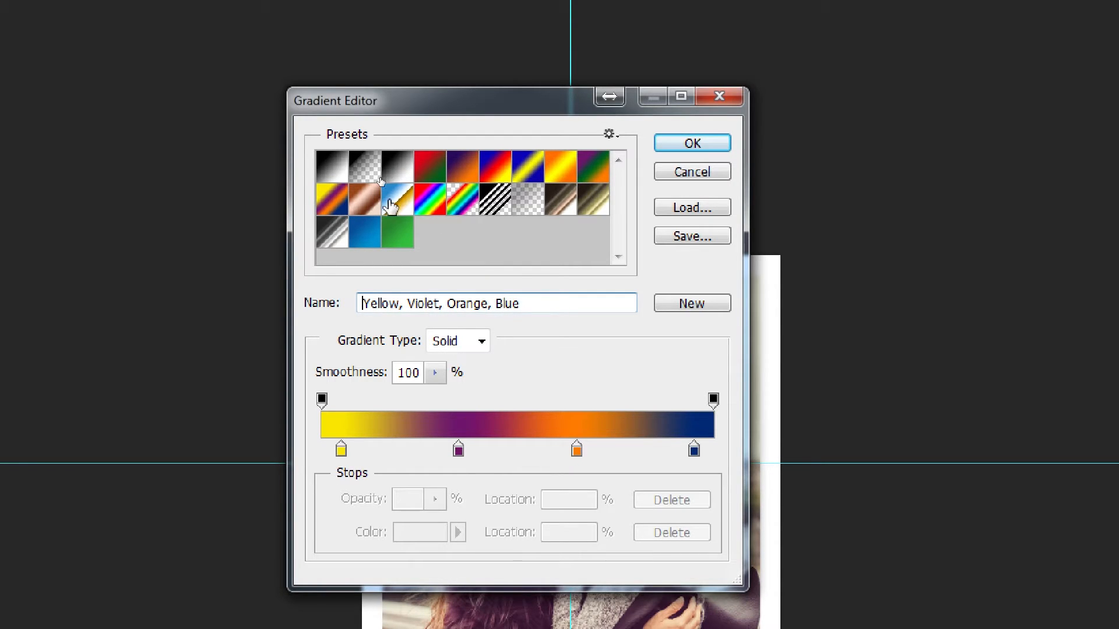
pyautogui.click(360, 201)
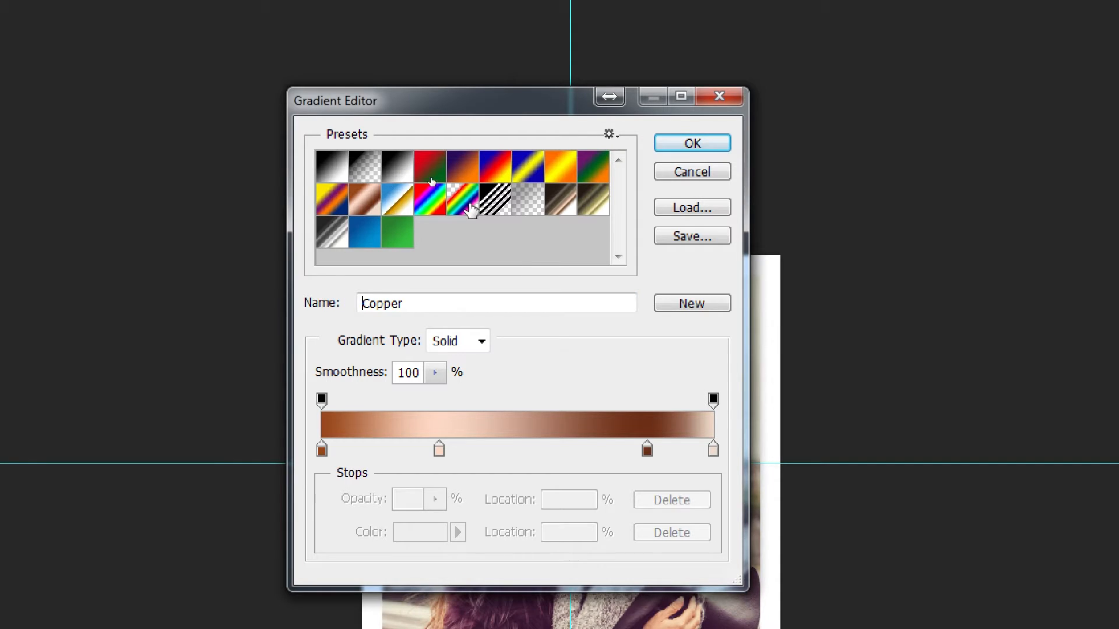
pyautogui.click(503, 205)
pyautogui.click(462, 207)
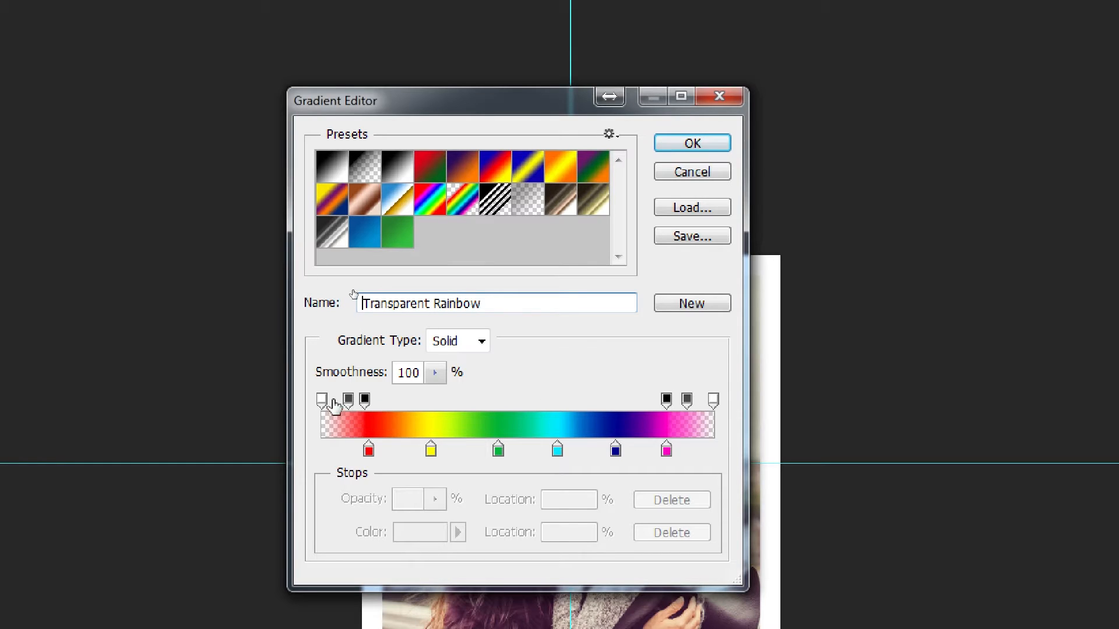
# - Load the Foreground to Background preset and inspect its start and end color stops and its opacity stops
pyautogui.click(342, 166)
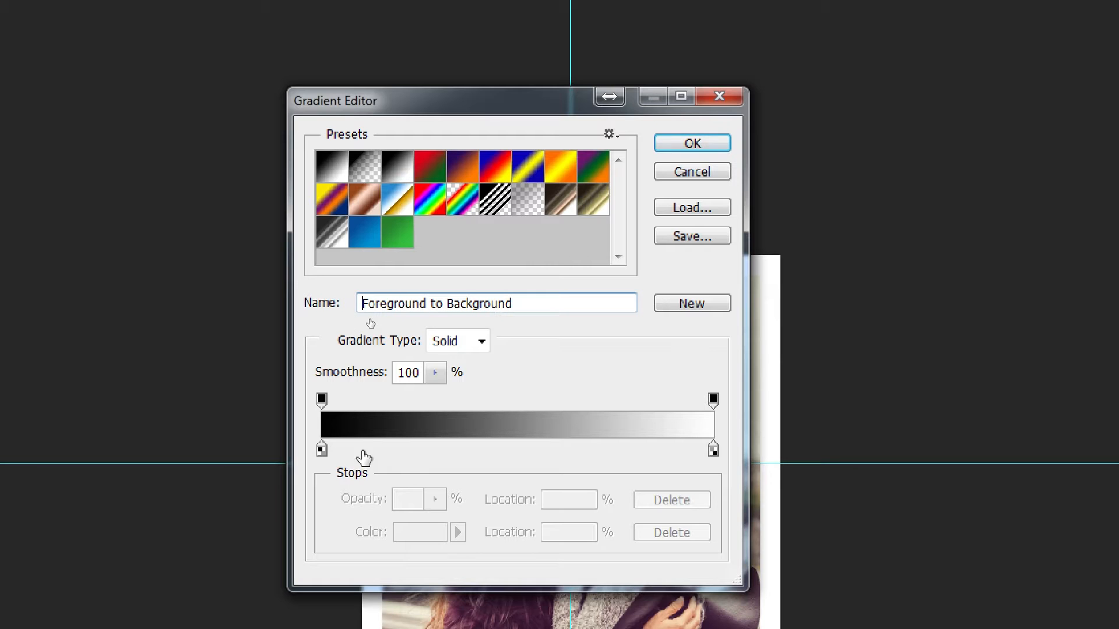
pyautogui.click(322, 450)
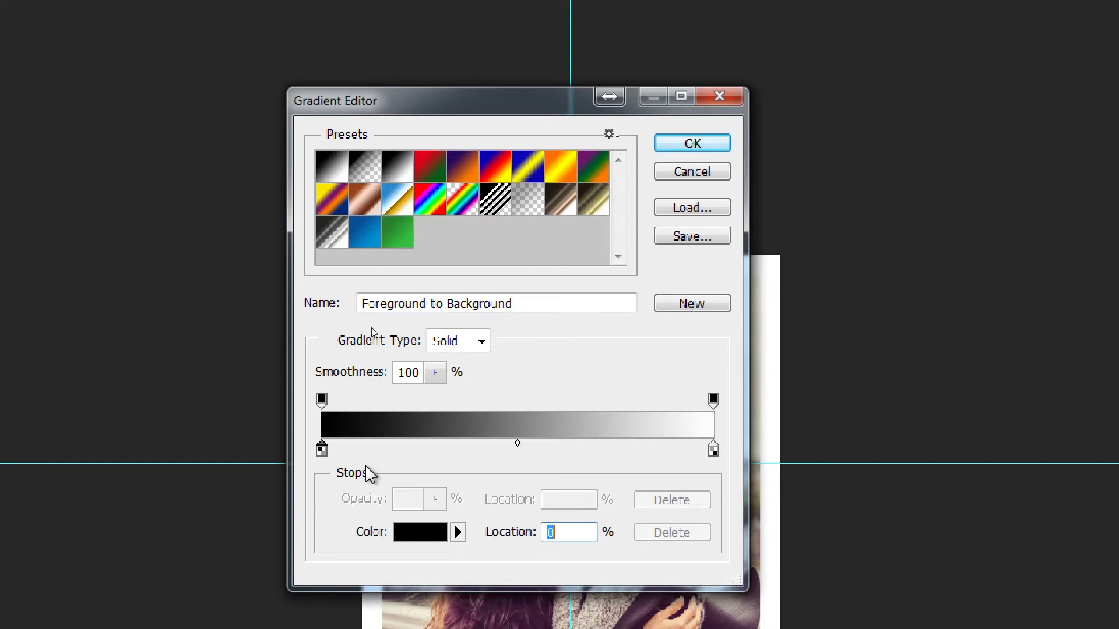
pyautogui.click(713, 450)
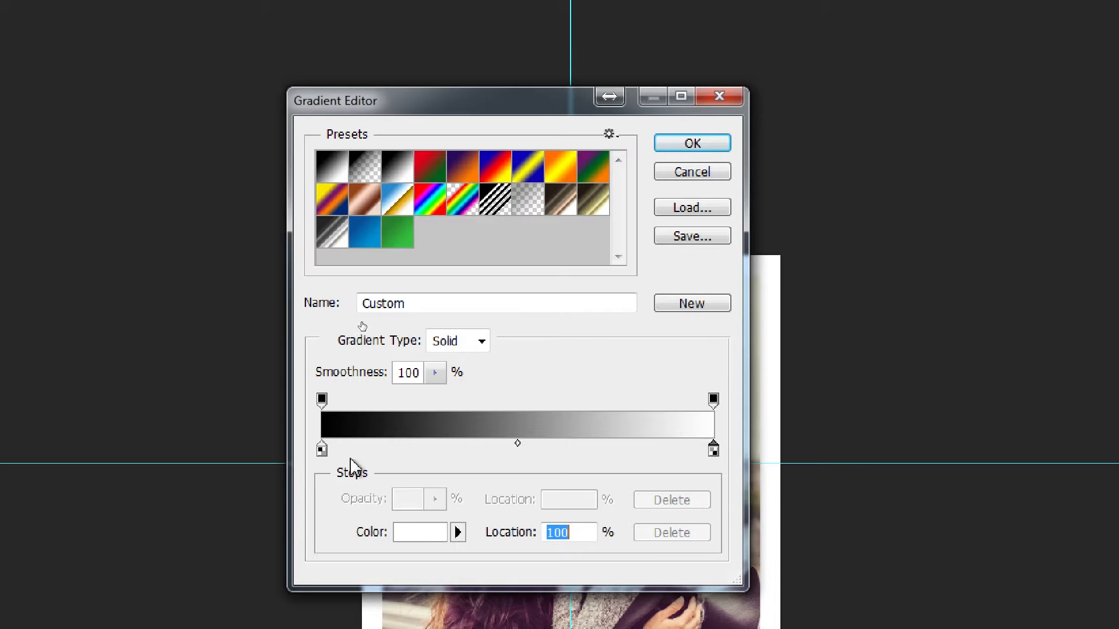
pyautogui.click(322, 450)
pyautogui.click(322, 400)
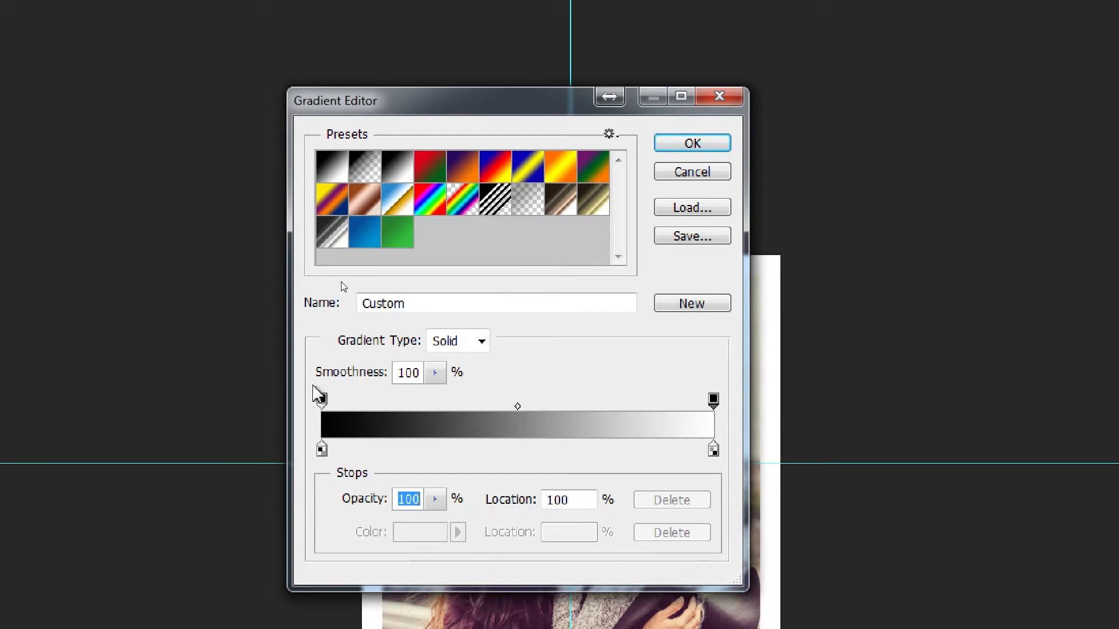
# - Load the Foreground to Transparent preset and inspect the color and opacity stops at both ends
pyautogui.click(365, 166)
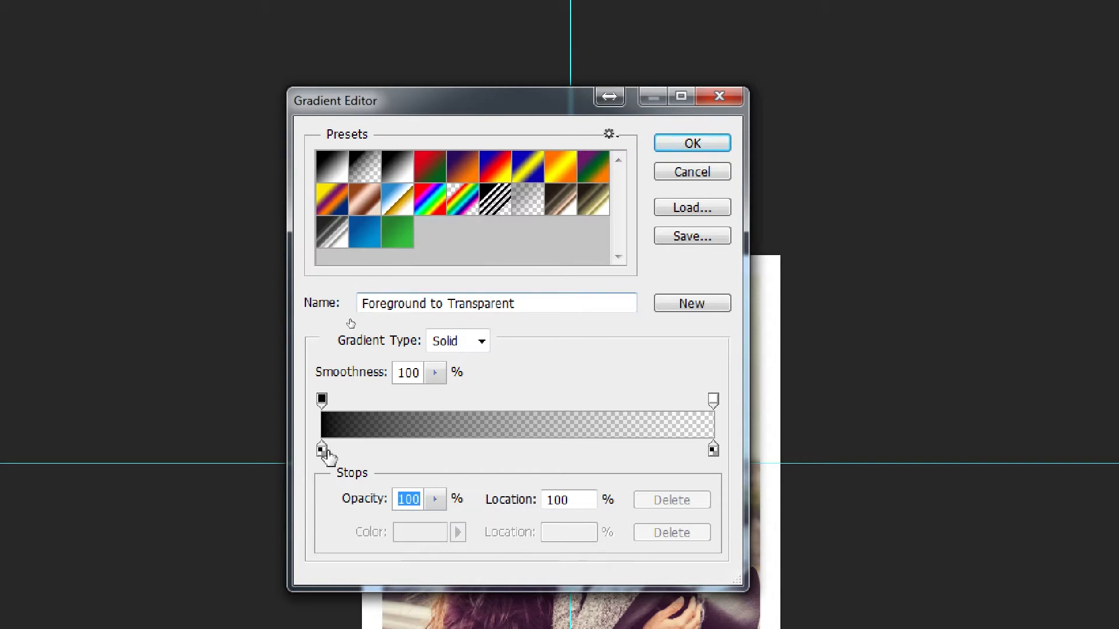
pyautogui.click(322, 450)
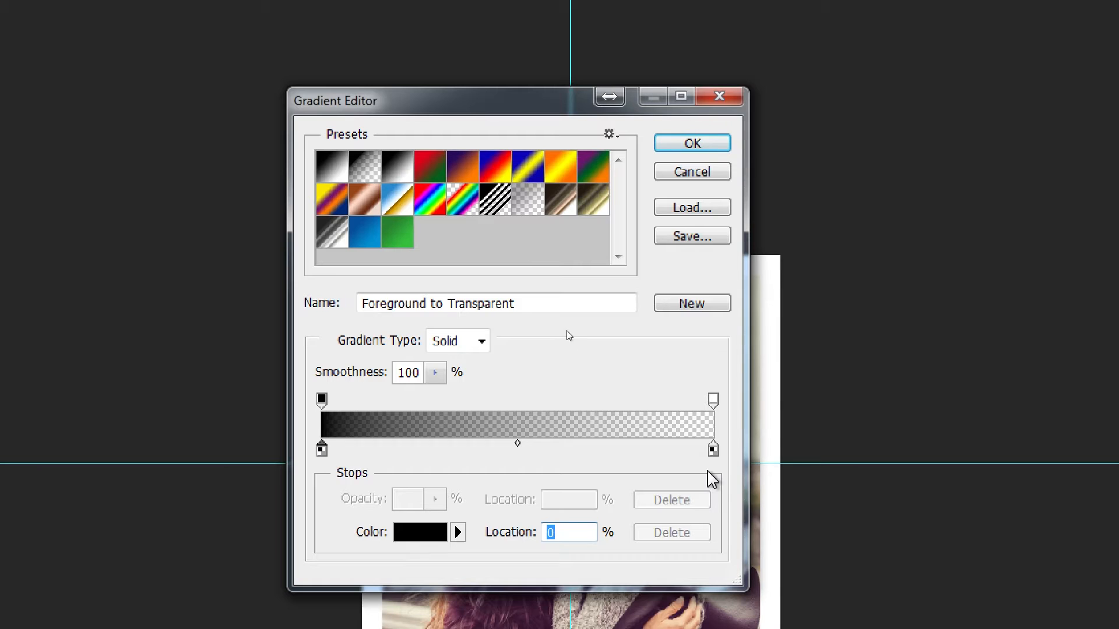
pyautogui.click(713, 449)
pyautogui.click(714, 401)
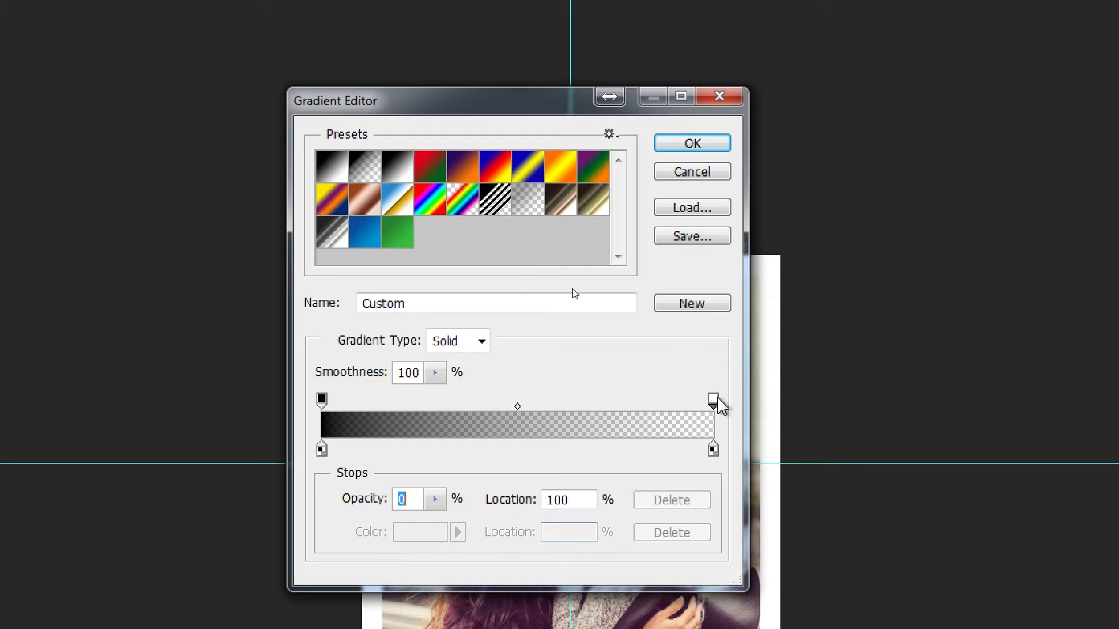
pyautogui.click(323, 402)
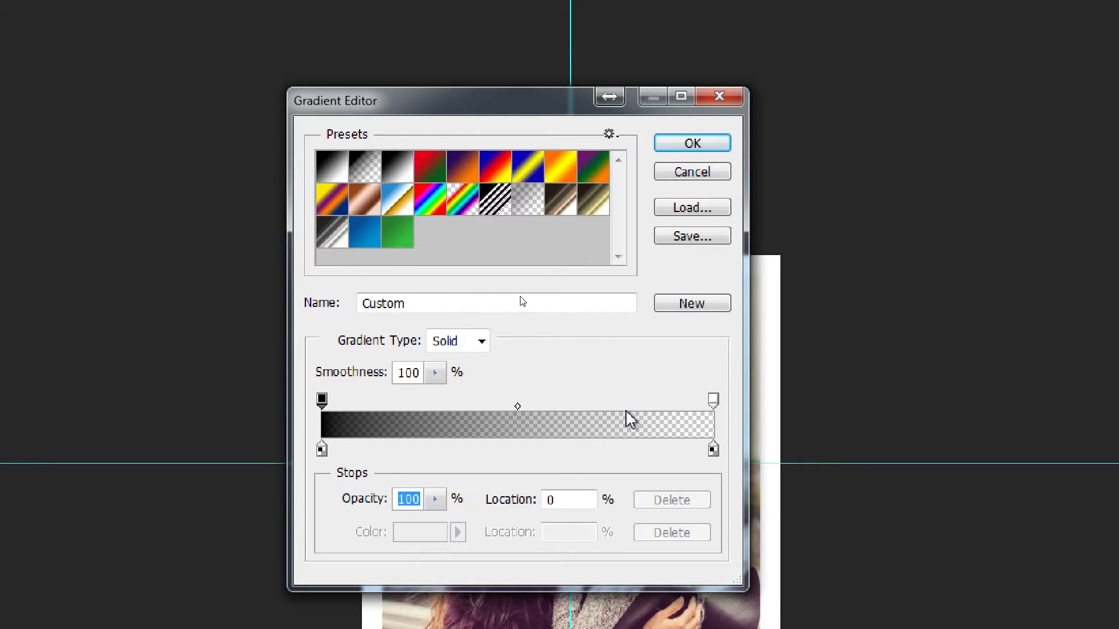
# - Load the Foreground to Background preset and add a bright red color stop at location 37%
pyautogui.click(330, 173)
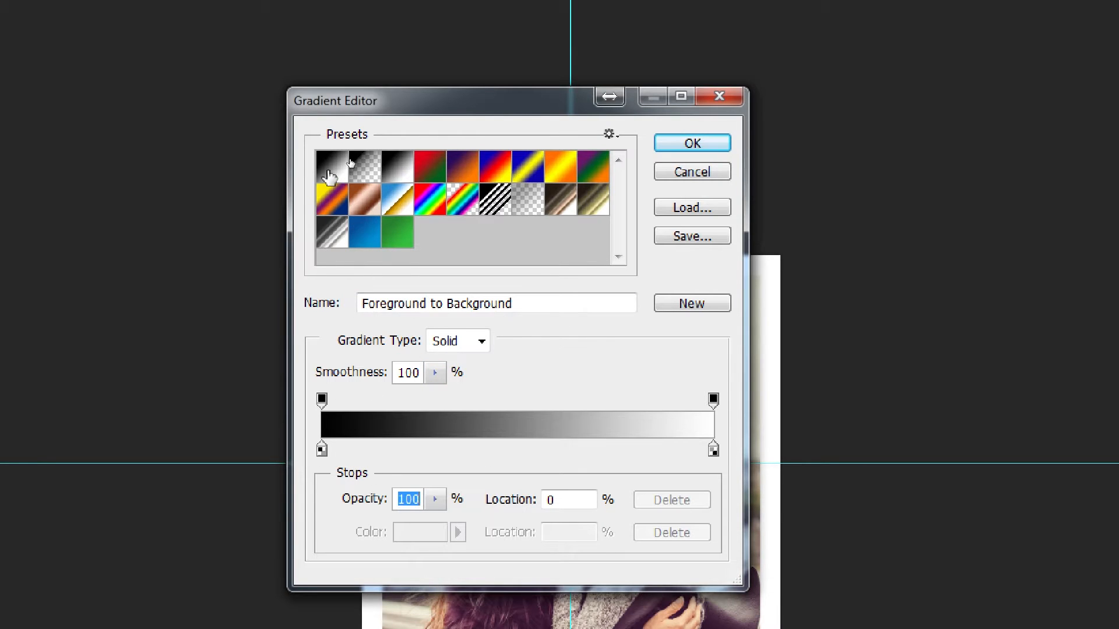
pyautogui.click(467, 452)
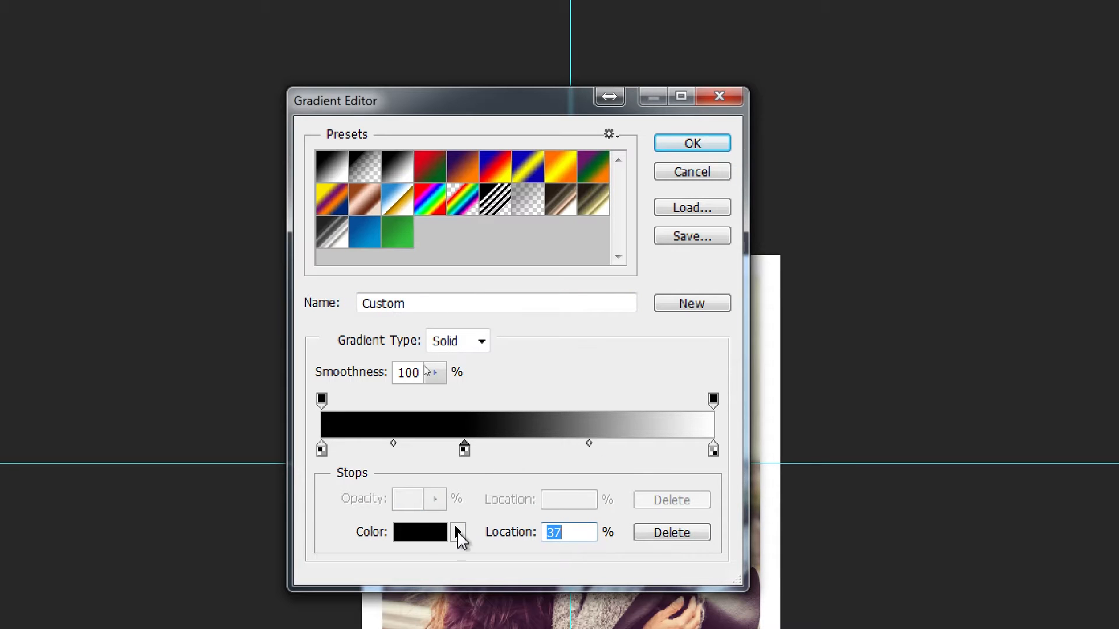
pyautogui.click(420, 532)
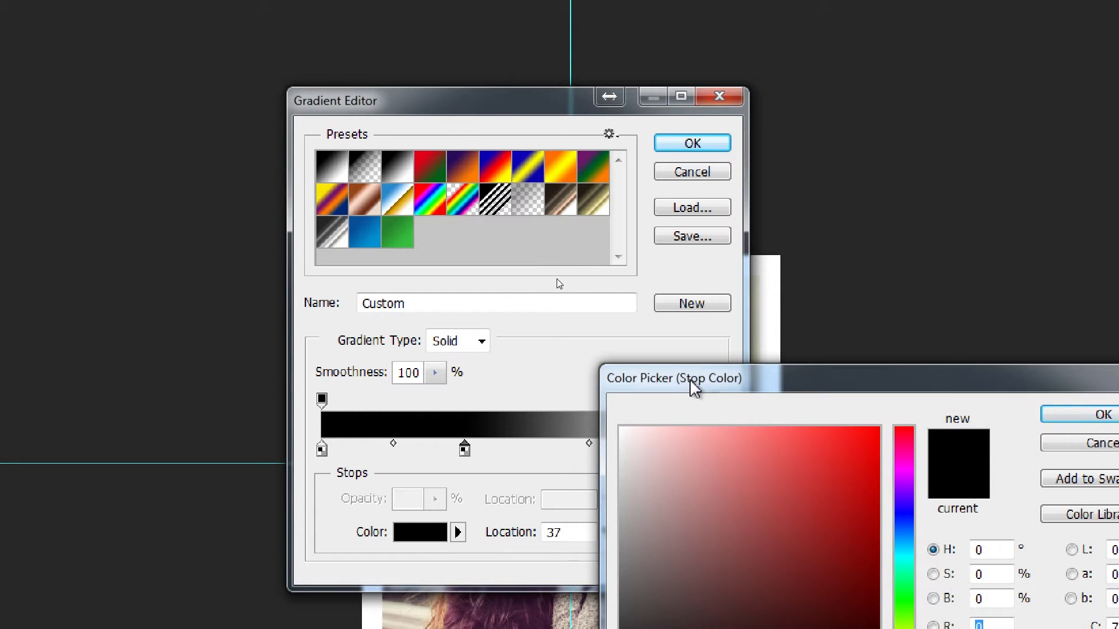
pyautogui.moveTo(582, 379); pyautogui.dragTo(490, 225)
pyautogui.click(730, 273)
pyautogui.click(754, 273)
pyautogui.click(1000, 261)
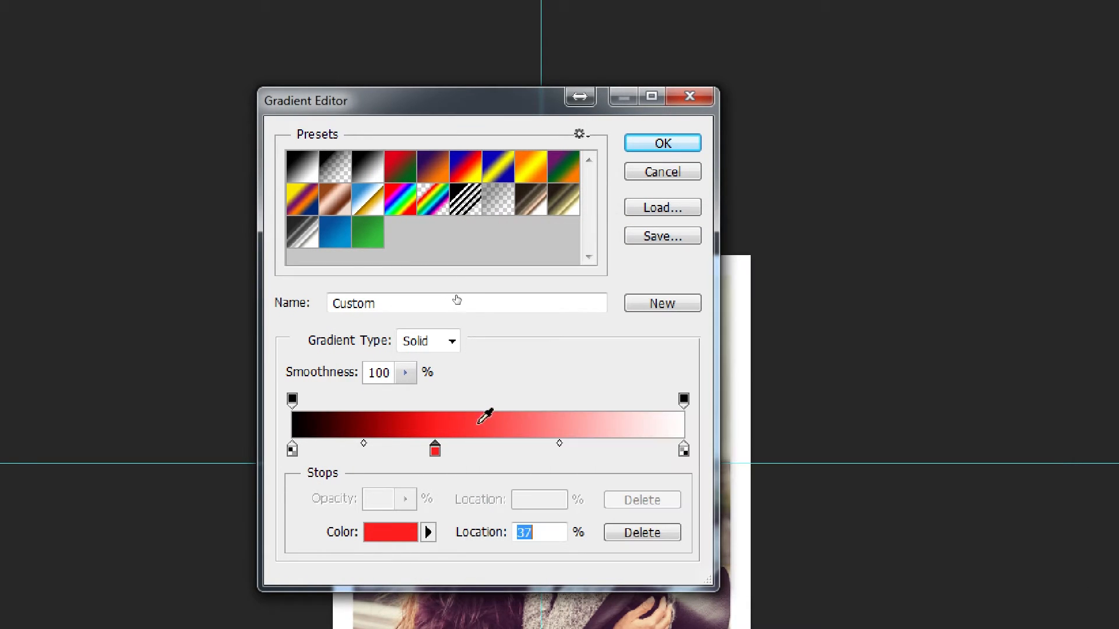
# - Add an opacity stop at location 61%, adjust its opacity, and remove both it and the red color stop
pyautogui.click(531, 403)
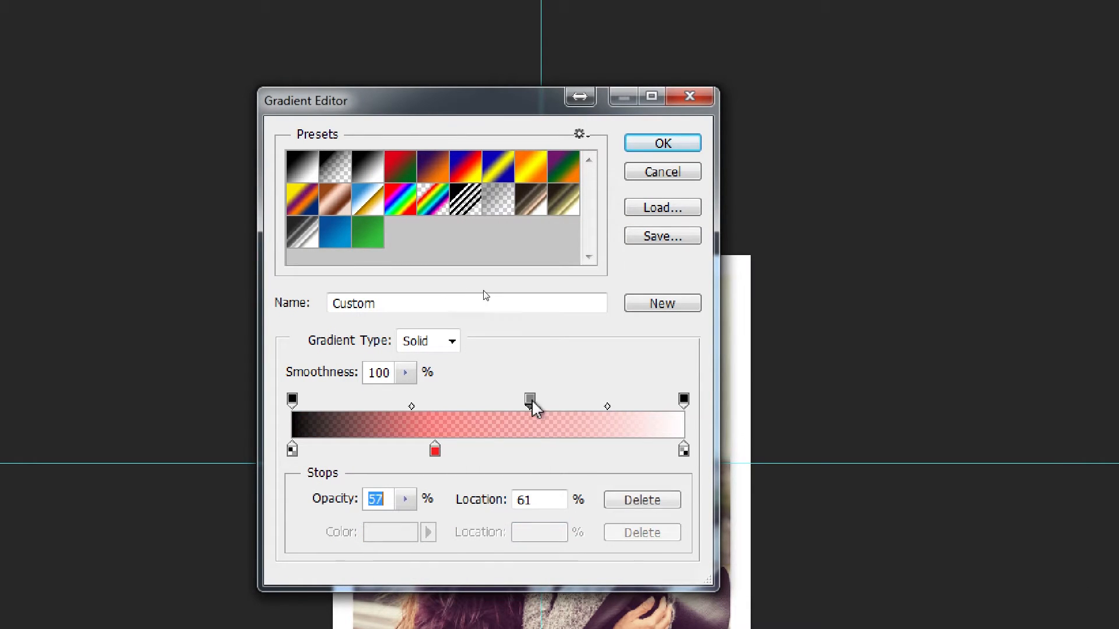
pyautogui.moveTo(407, 501); pyautogui.dragTo(454, 525)
pyautogui.moveTo(531, 401); pyautogui.dragTo(532, 352)
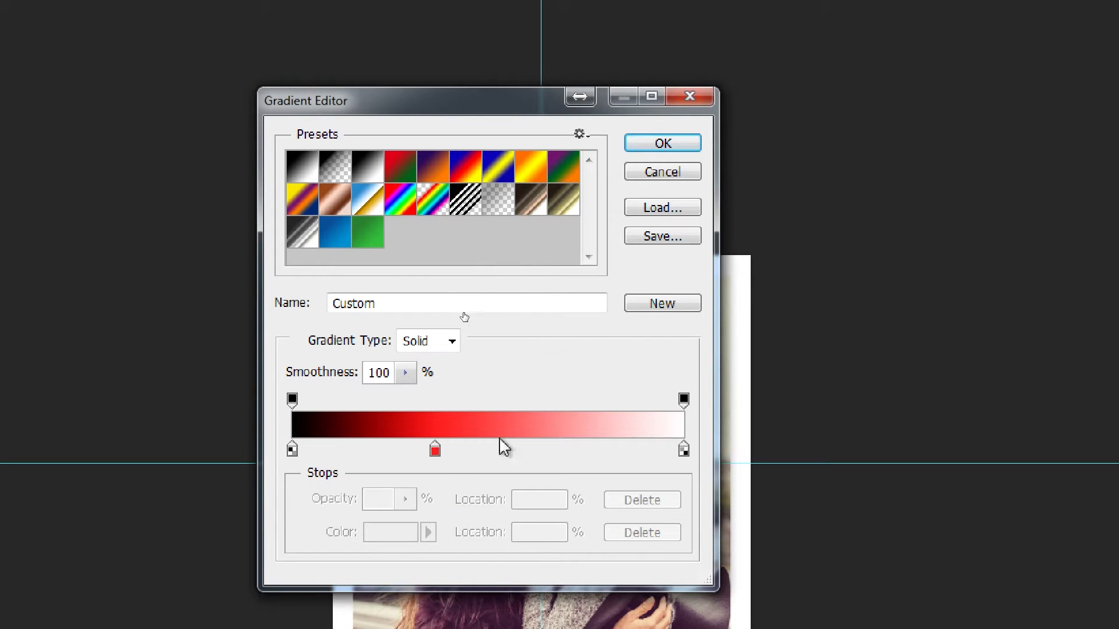
pyautogui.moveTo(437, 452); pyautogui.dragTo(452, 530)
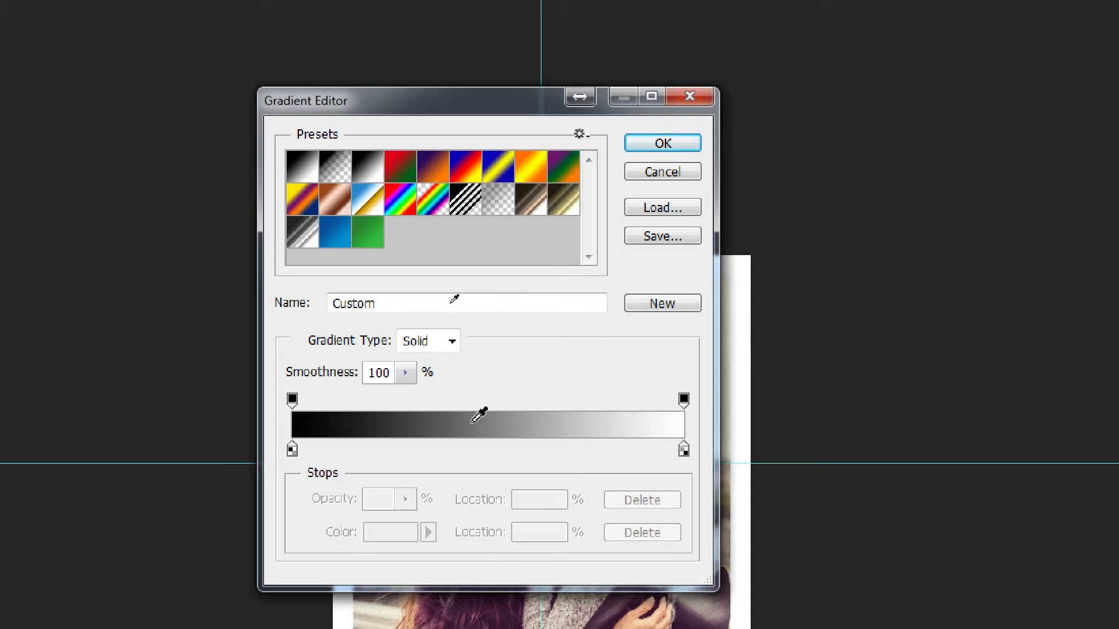
# - Draw a reversed radial Foreground to Transparent gradient on the Gradient layer from the canvas centre to well beyond its upper-right corner
pyautogui.click(342, 176)
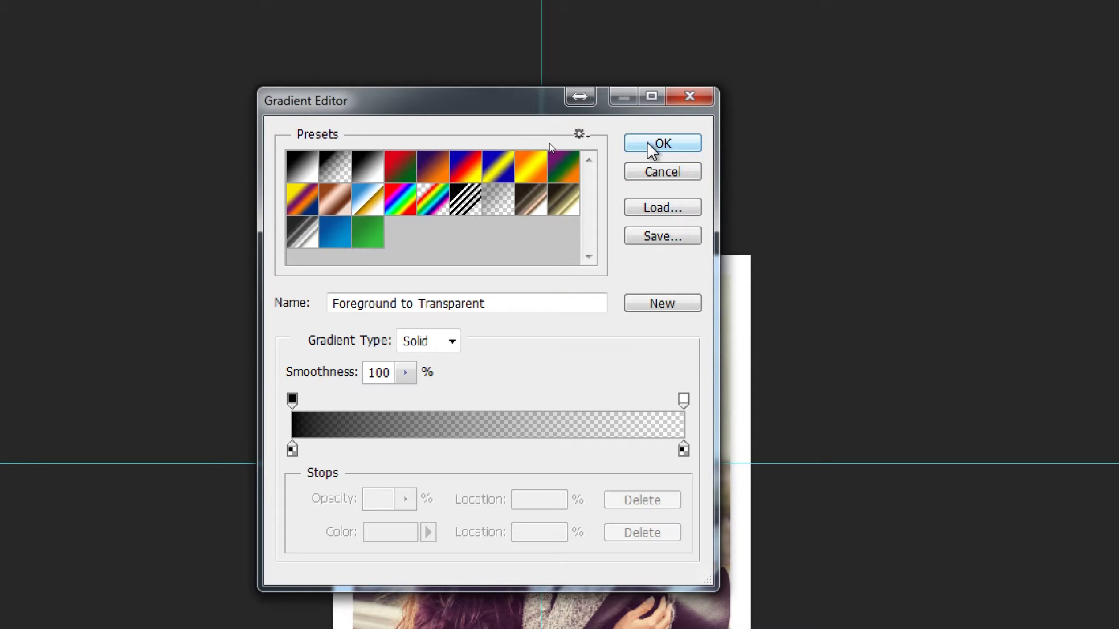
pyautogui.click(651, 150)
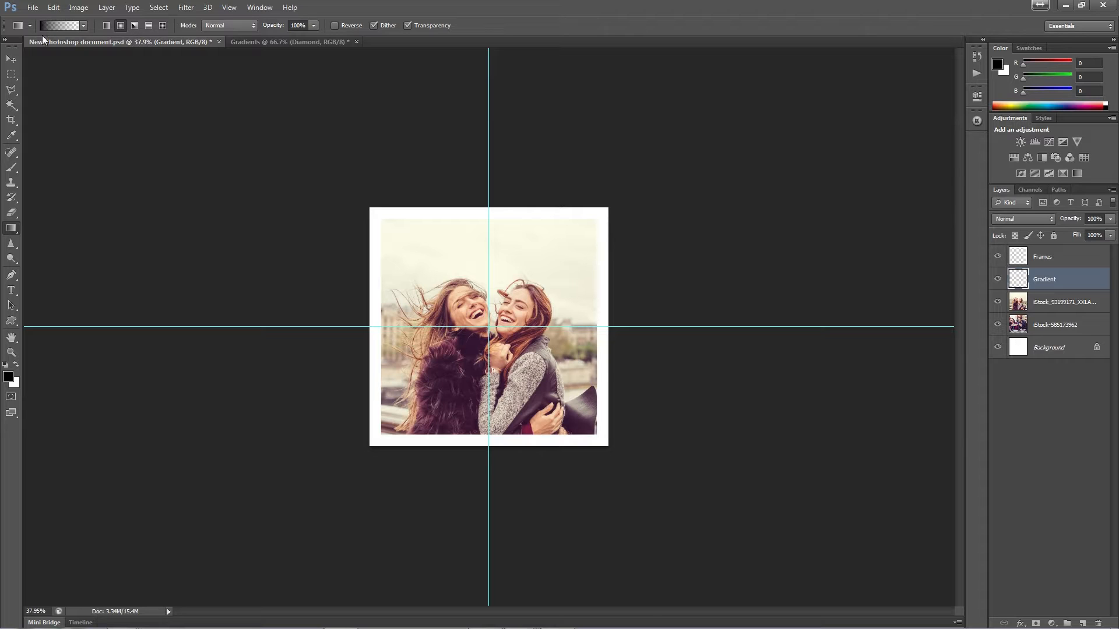
pyautogui.click(335, 25)
pyautogui.moveTo(488, 327); pyautogui.dragTo(721, 93)
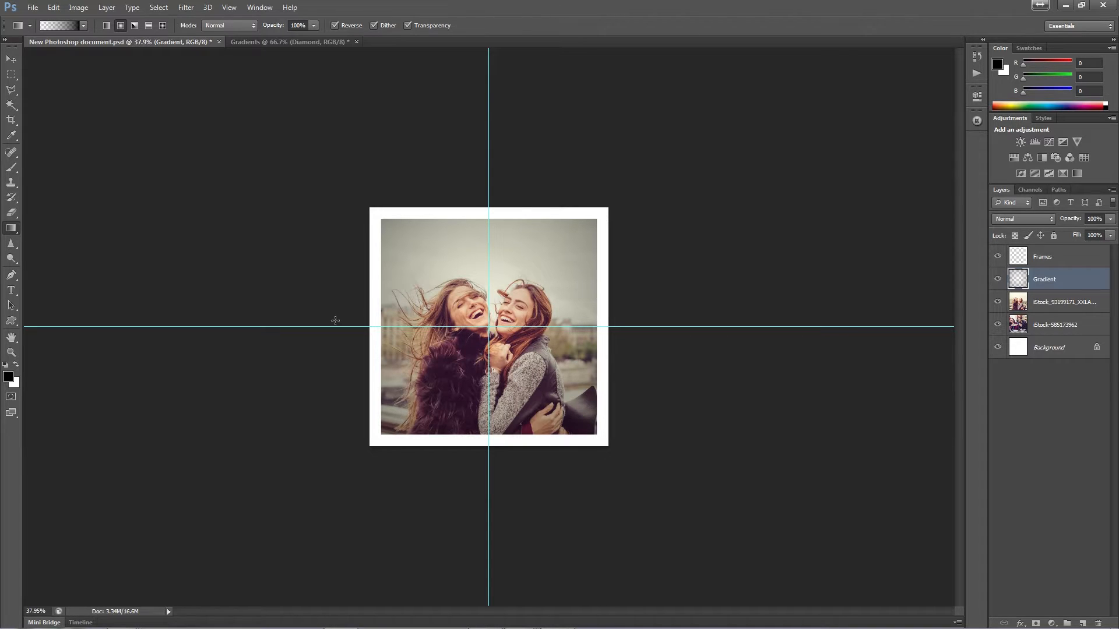
# - Hide the guides crossing the canvas
pyautogui.hotkey('ctrl', 'h')
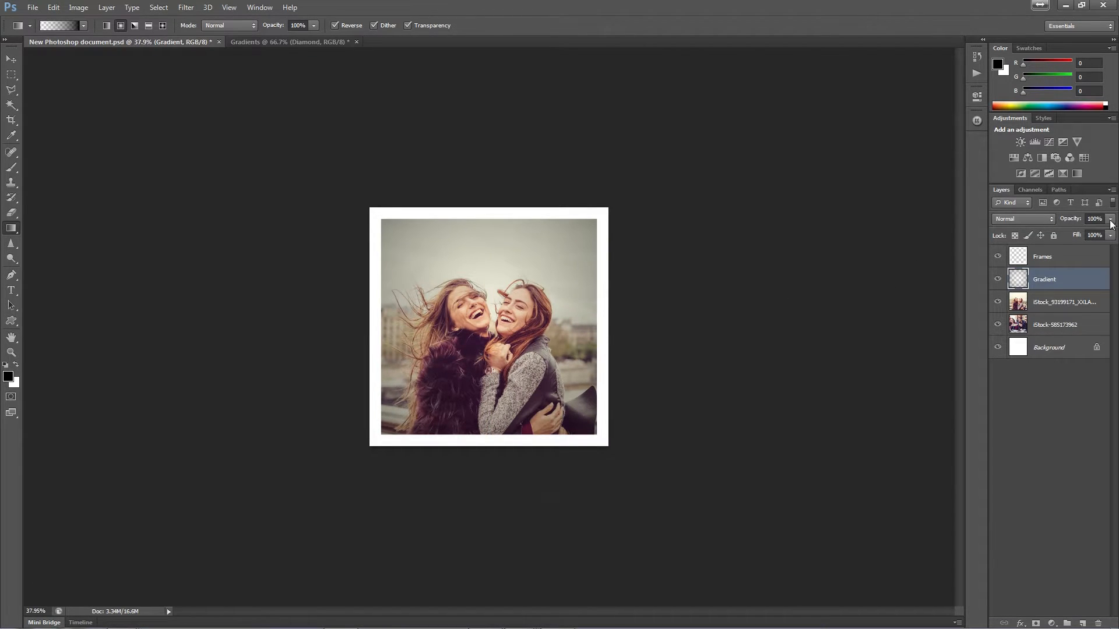
pyautogui.press('ctrl')
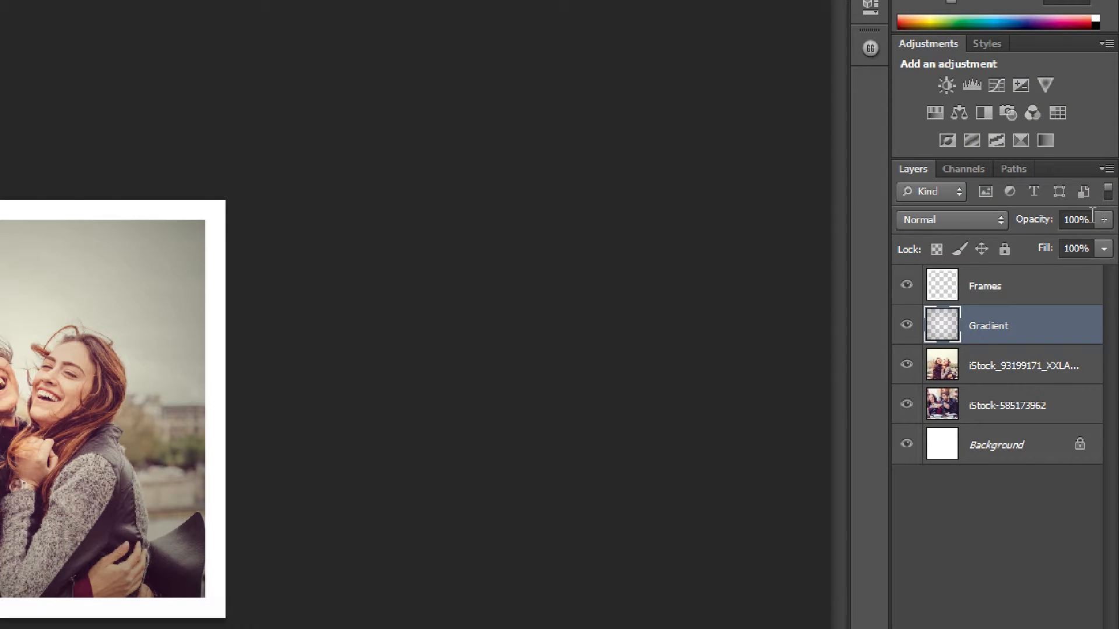
pyautogui.press('ctrl')
# - Try the Gradient layer's opacity at 0%, 100% and 50%
pyautogui.click(1104, 220)
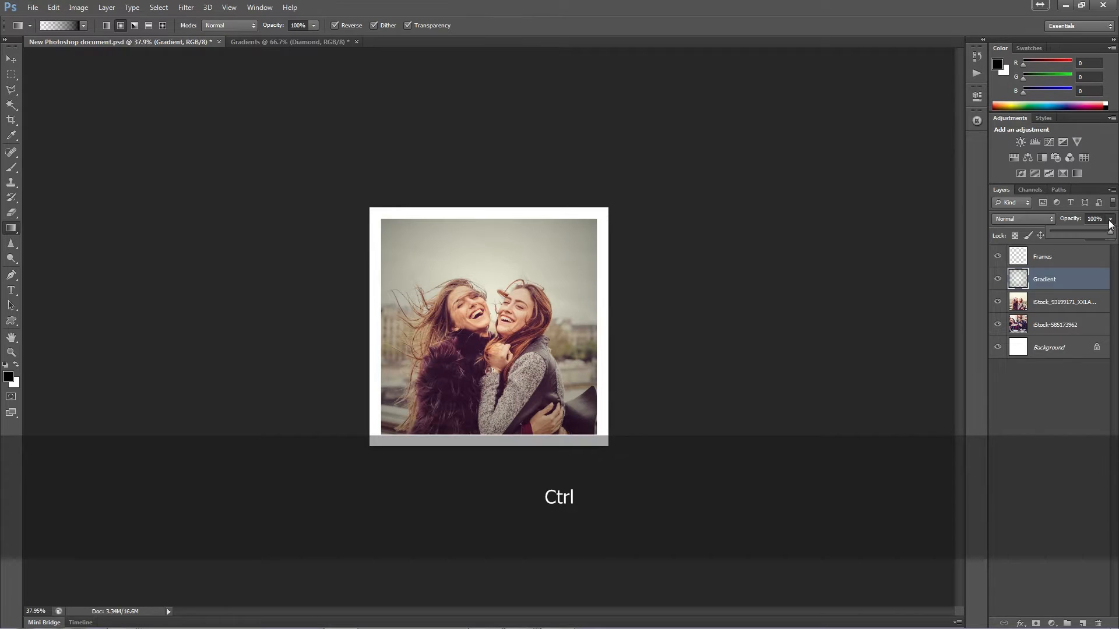
pyautogui.moveTo(1101, 235); pyautogui.dragTo(1025, 235)
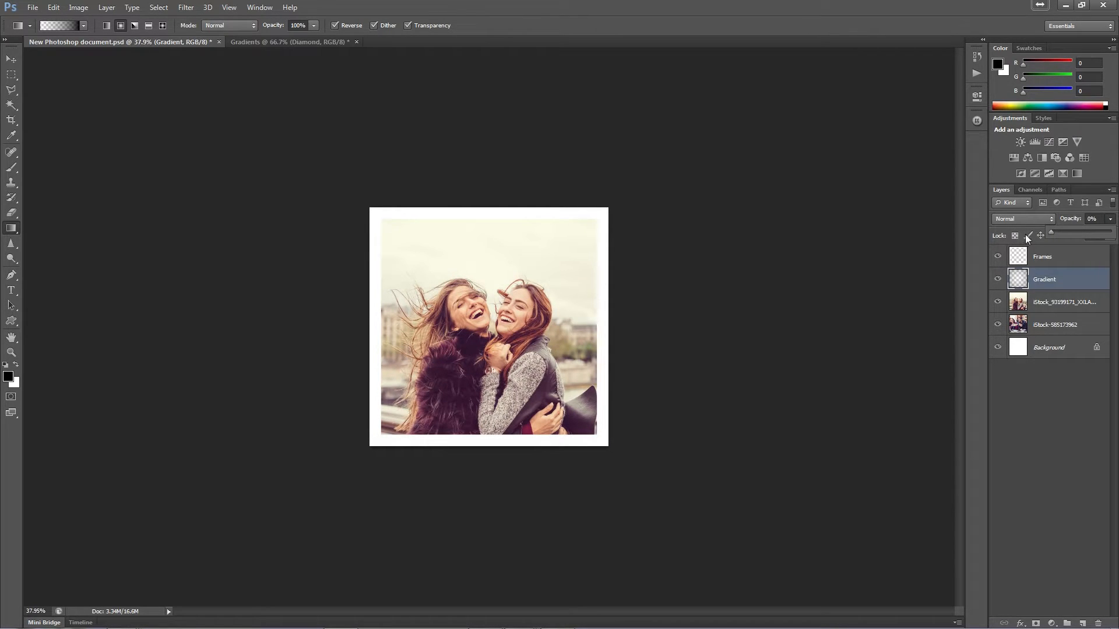
pyautogui.moveTo(1069, 235); pyautogui.dragTo(1107, 239)
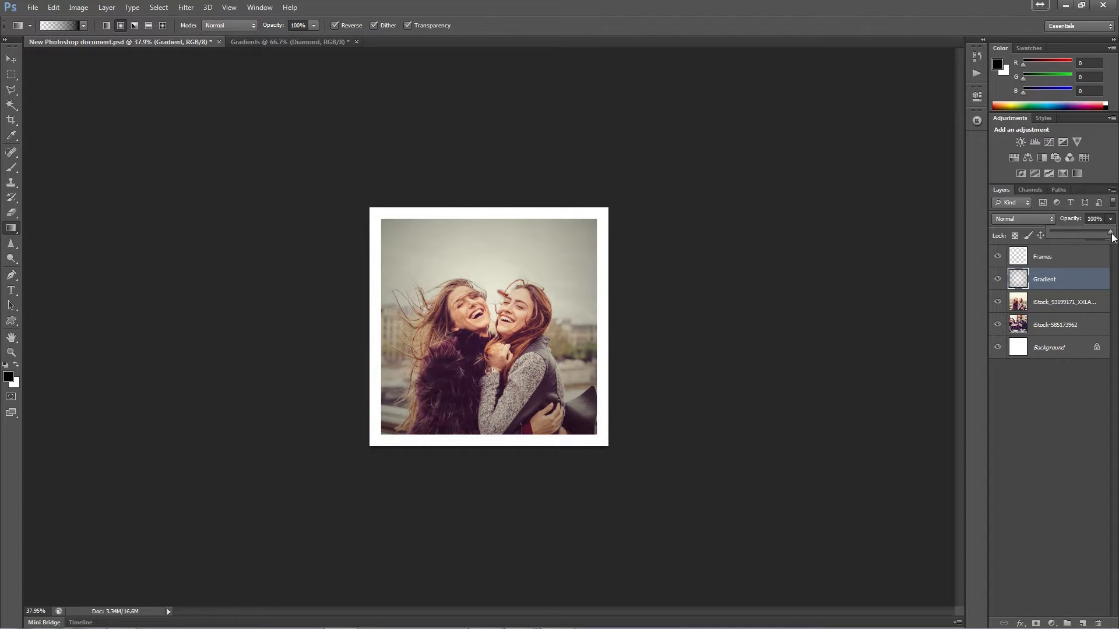
pyautogui.moveTo(1086, 233); pyautogui.dragTo(1076, 234)
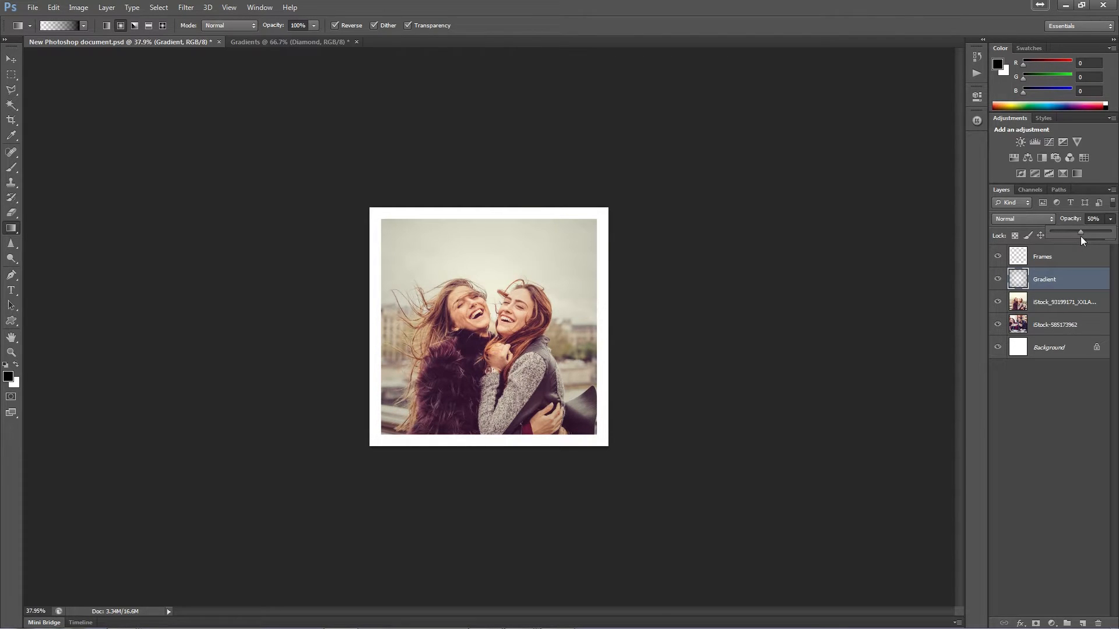
# - Toggle the Gradient layer's visibility repeatedly to compare the photo with and without the half-strength vignette
pyautogui.click(997, 280)
pyautogui.click(997, 280)
pyautogui.click(997, 280)
pyautogui.click(997, 280)
pyautogui.click(997, 281)
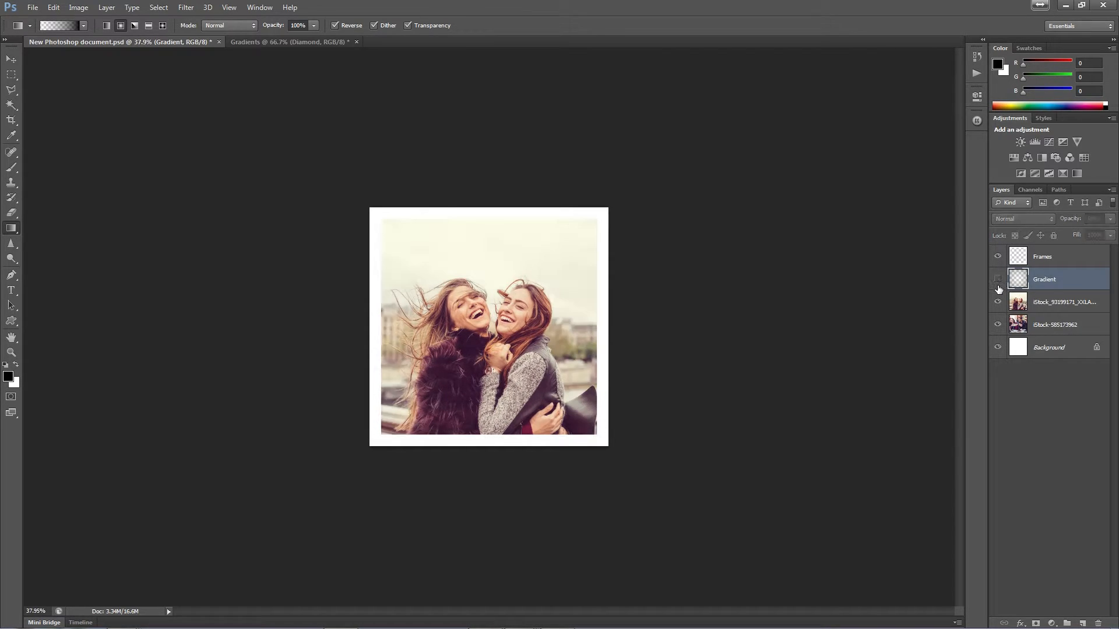
pyautogui.click(998, 285)
pyautogui.click(998, 285)
pyautogui.click(997, 284)
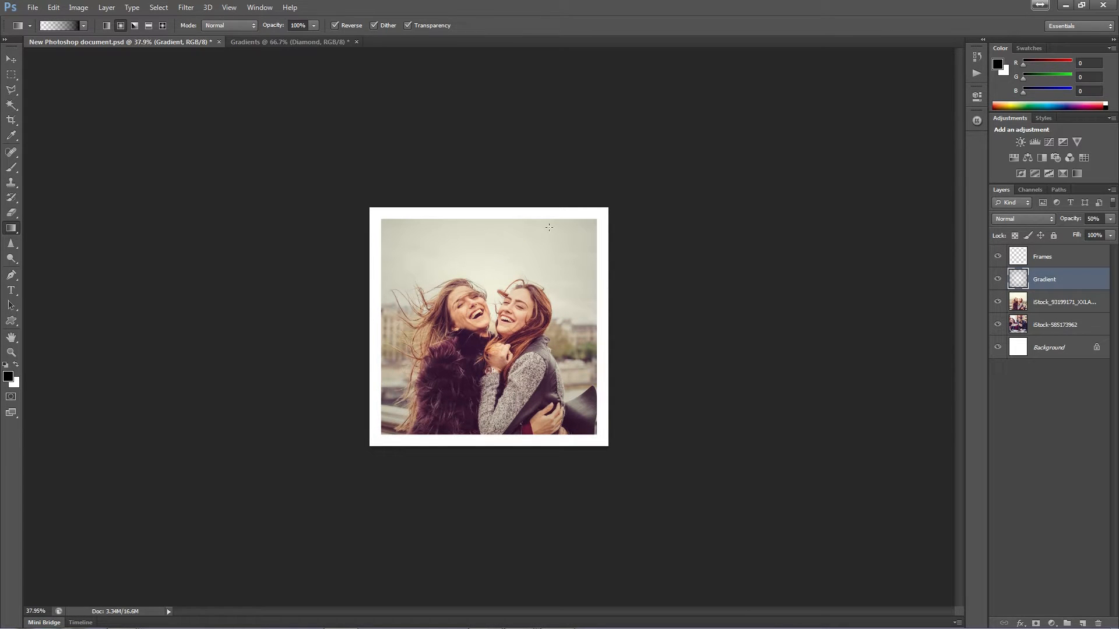
pyautogui.click(998, 281)
pyautogui.click(997, 280)
# - Restore the Gradient layer's opacity to 100% and switch to the Move tool
pyautogui.click(1112, 221)
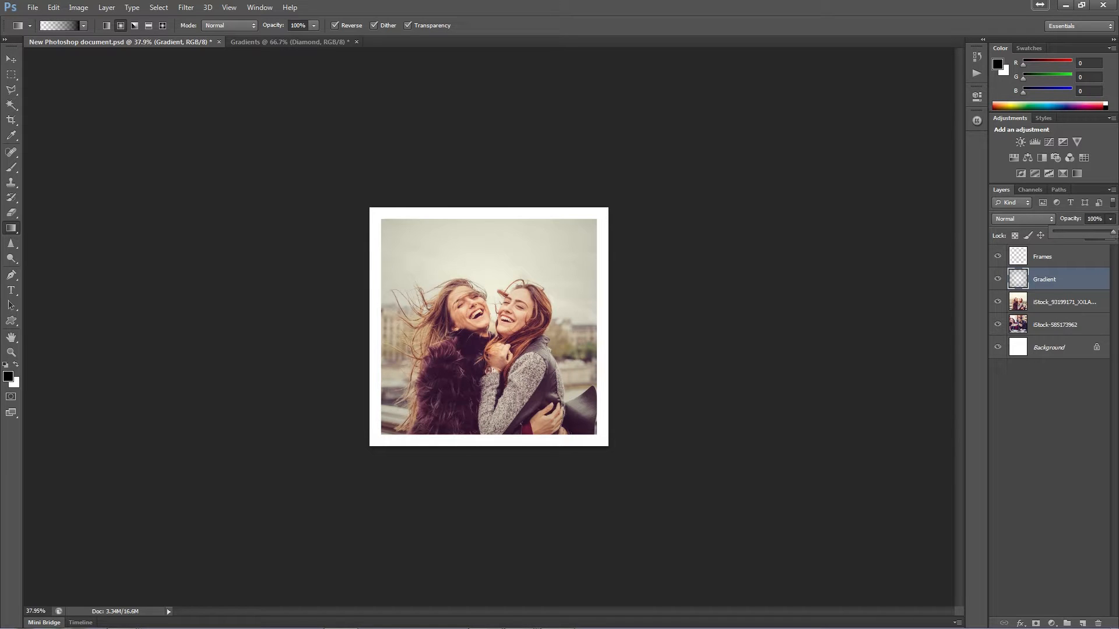
pyautogui.press('v')
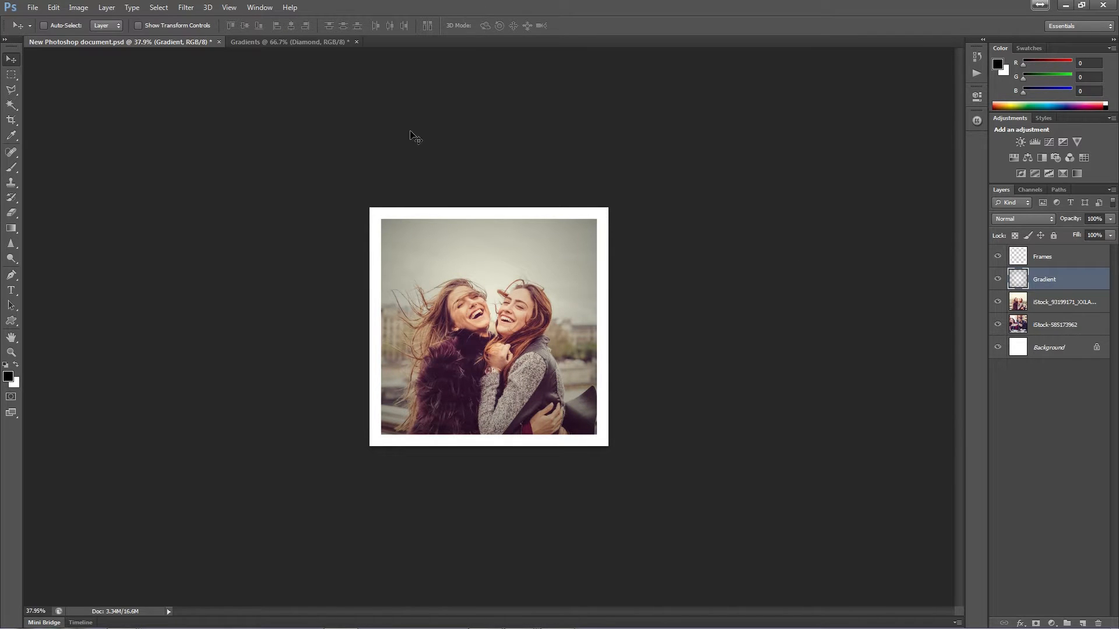
pyautogui.press('f')
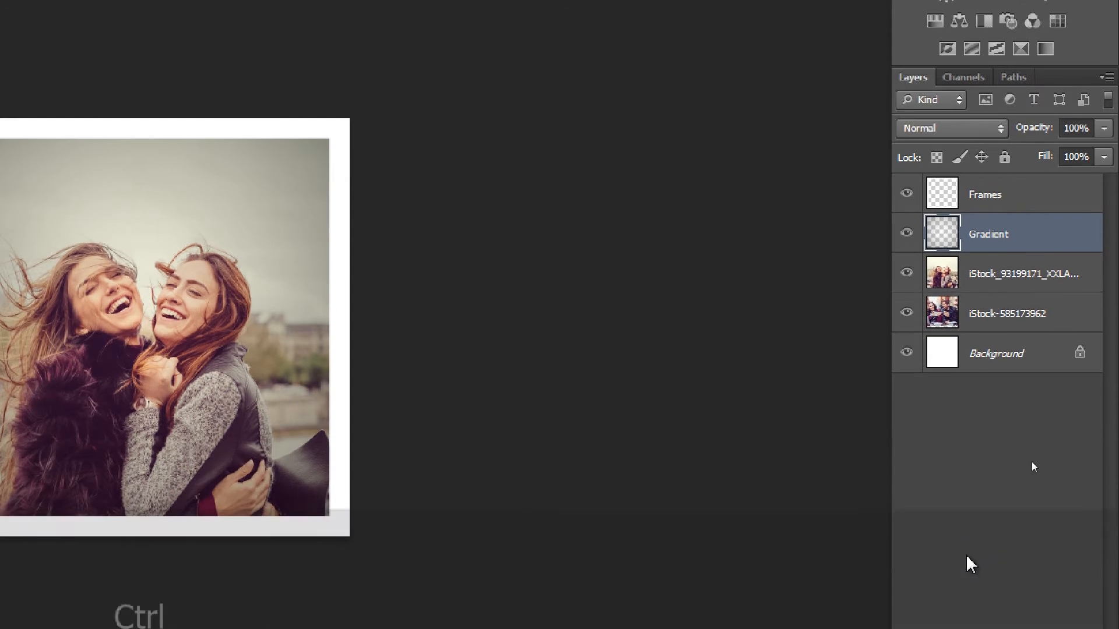
pyautogui.press('space')
pyautogui.moveTo(454, 274); pyautogui.dragTo(806, 320)
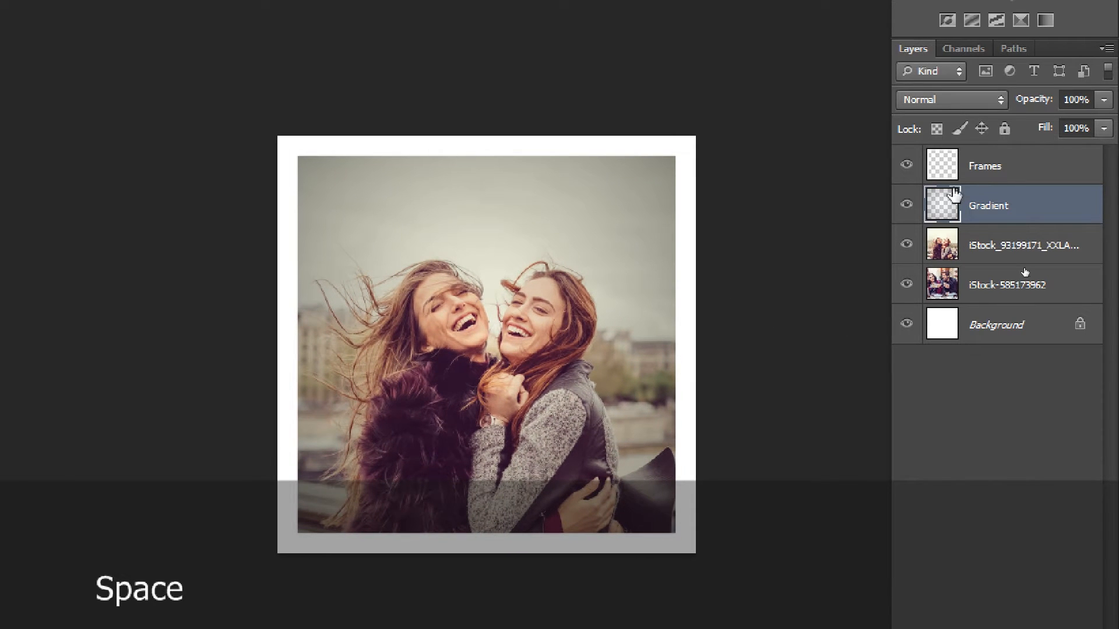
# - Try the Dissolve blend mode on the Gradient layer, then return it to Normal
pyautogui.click(945, 105)
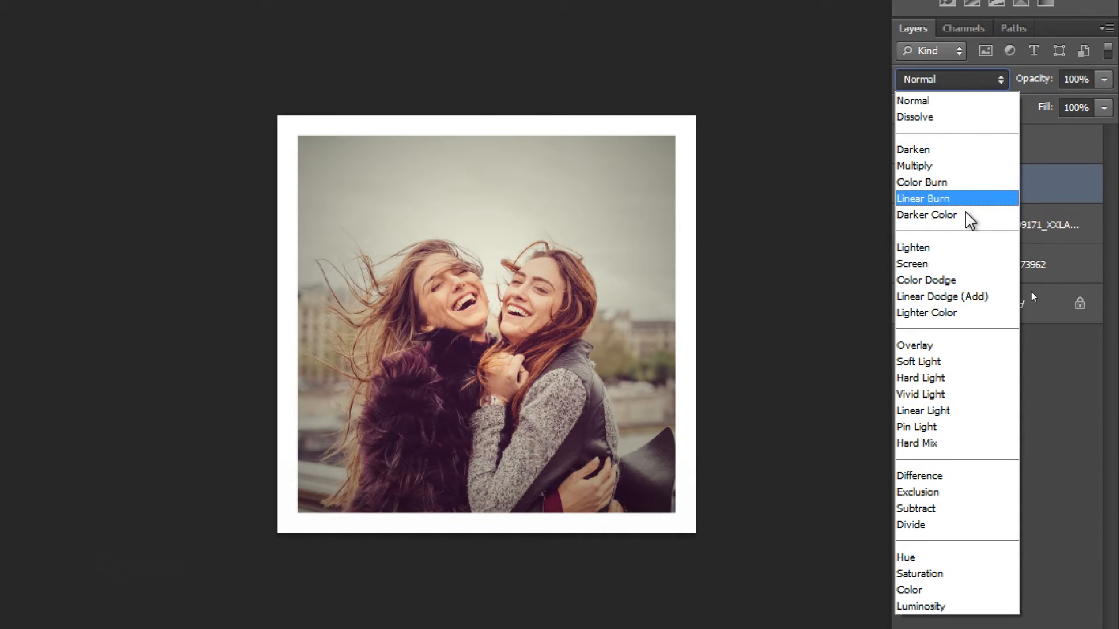
pyautogui.click(964, 79)
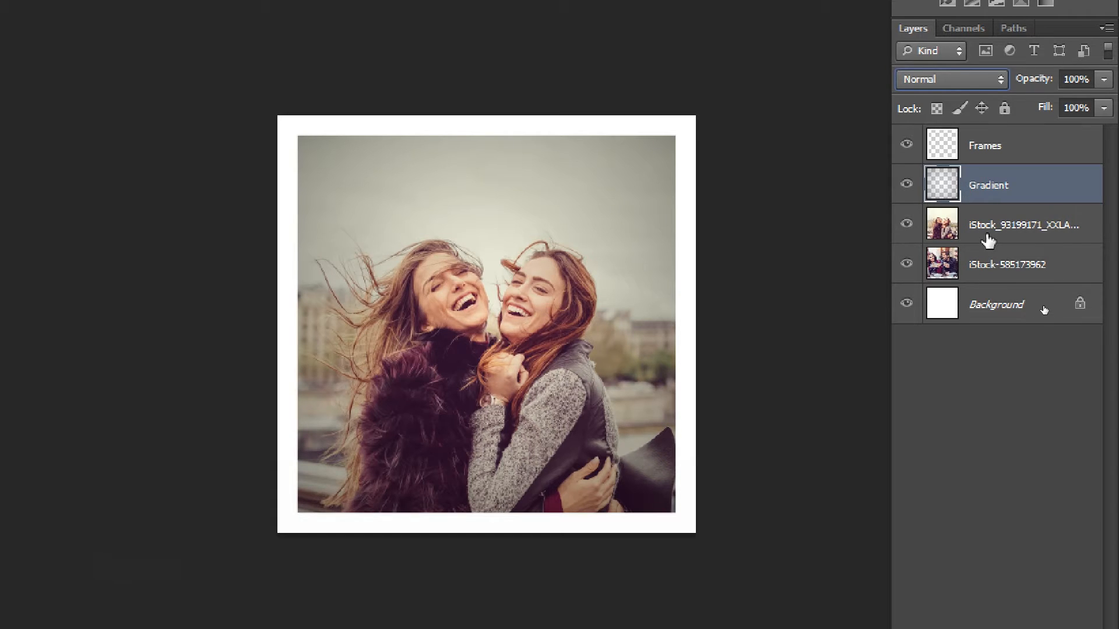
pyautogui.click(958, 82)
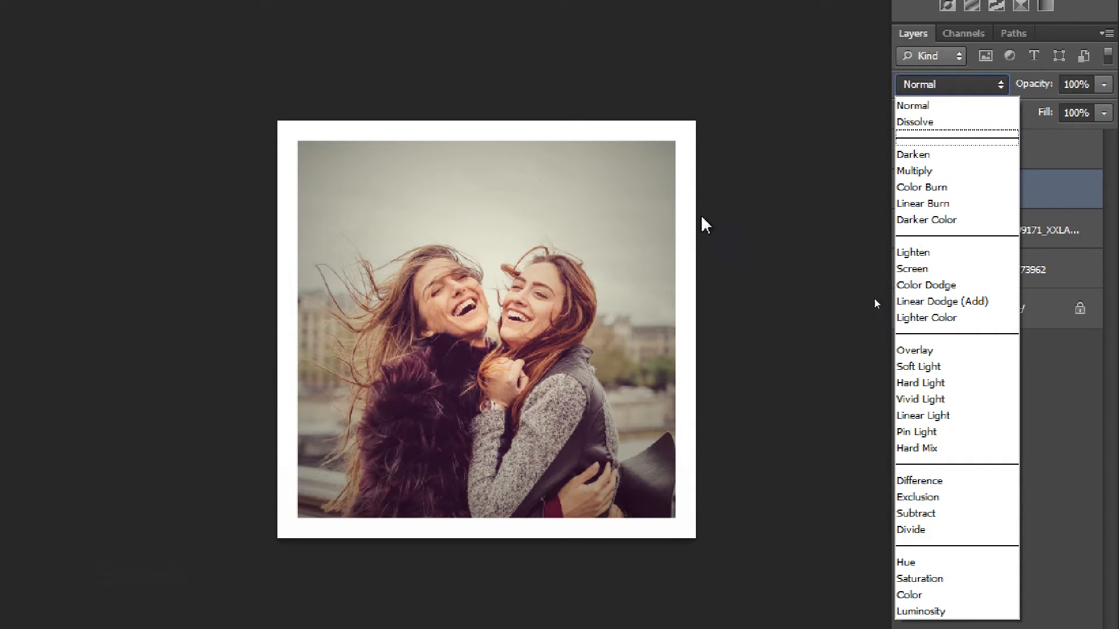
pyautogui.click(932, 122)
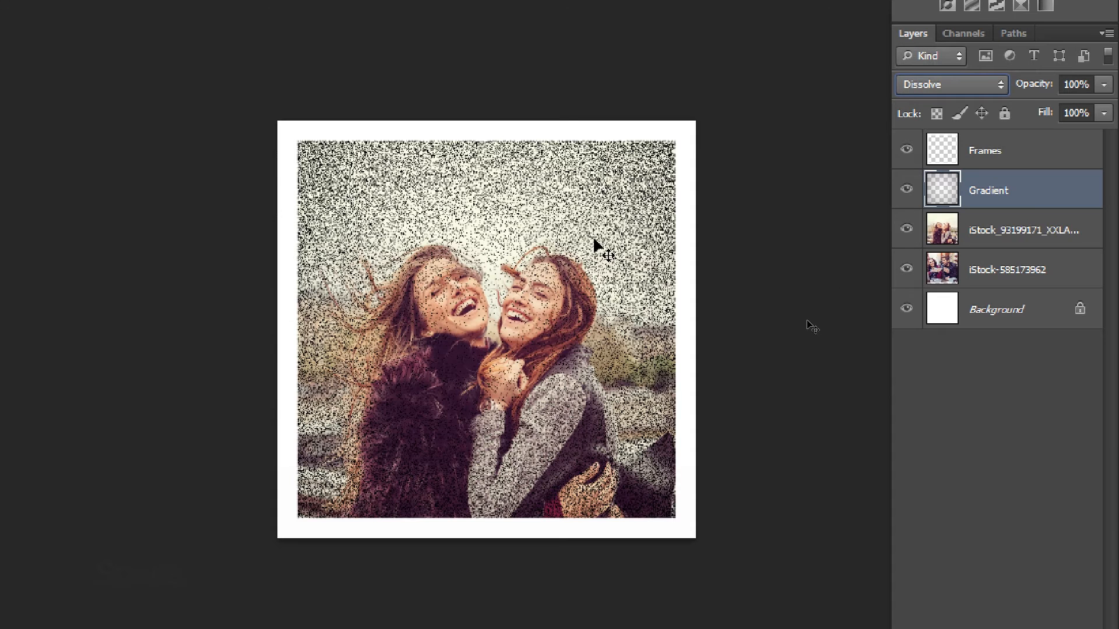
pyautogui.click(954, 93)
pyautogui.click(933, 116)
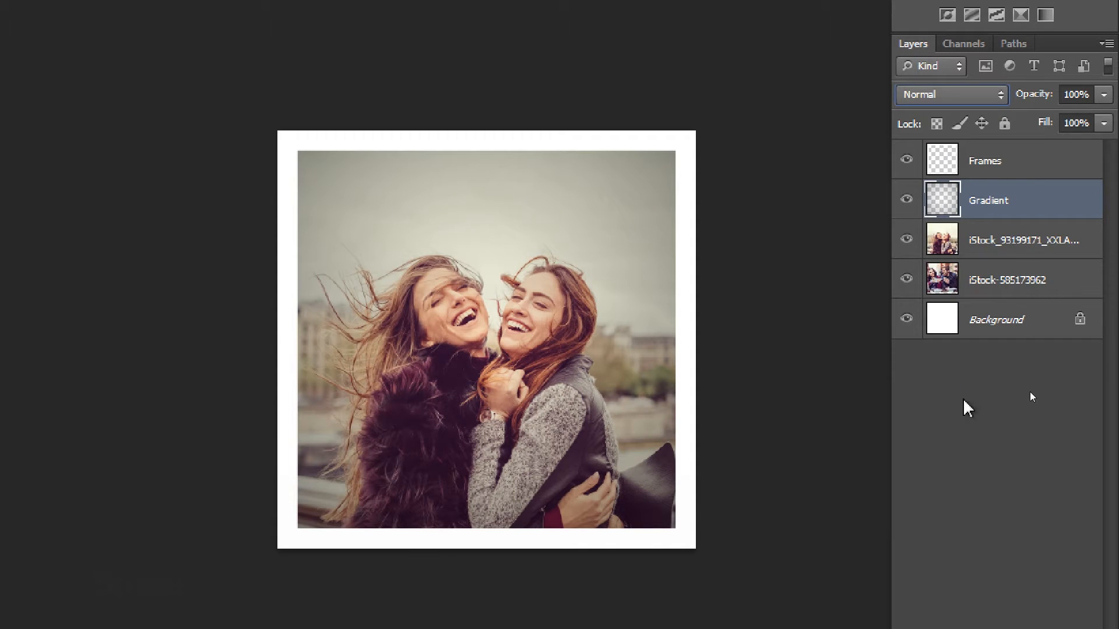
# - Review the available blend modes and set the Gradient layer to Overlay
pyautogui.click(950, 98)
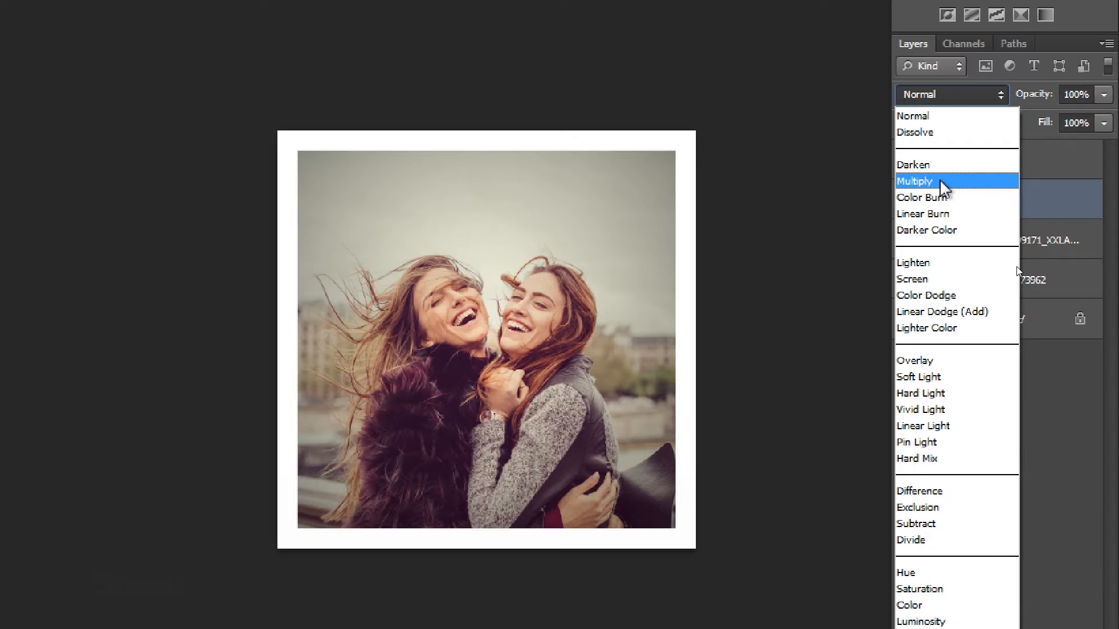
pyautogui.click(1048, 196)
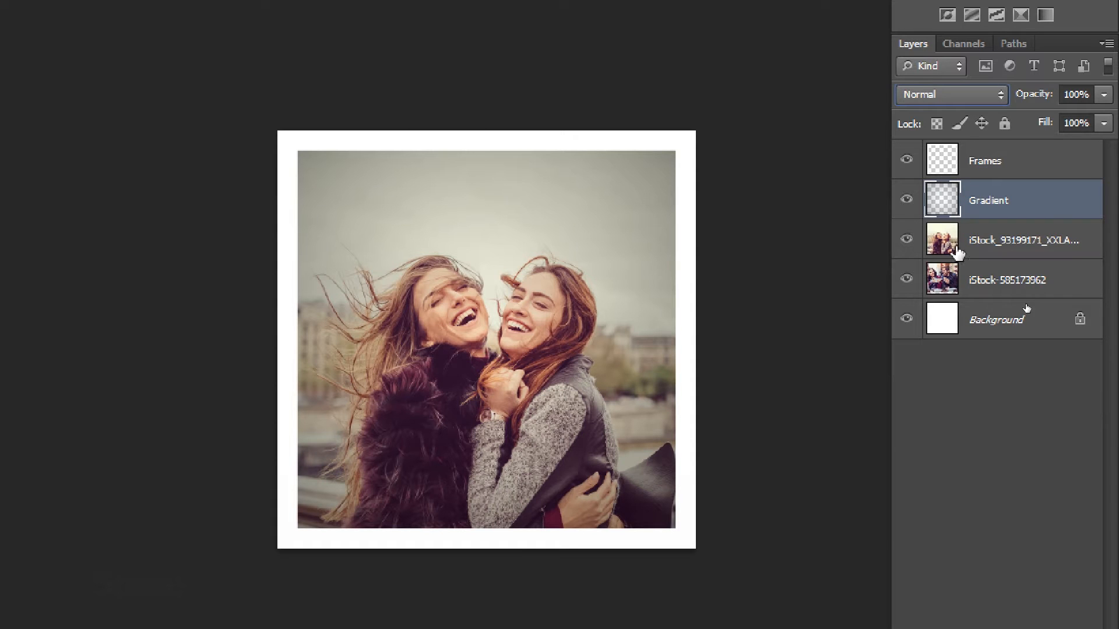
pyautogui.click(983, 95)
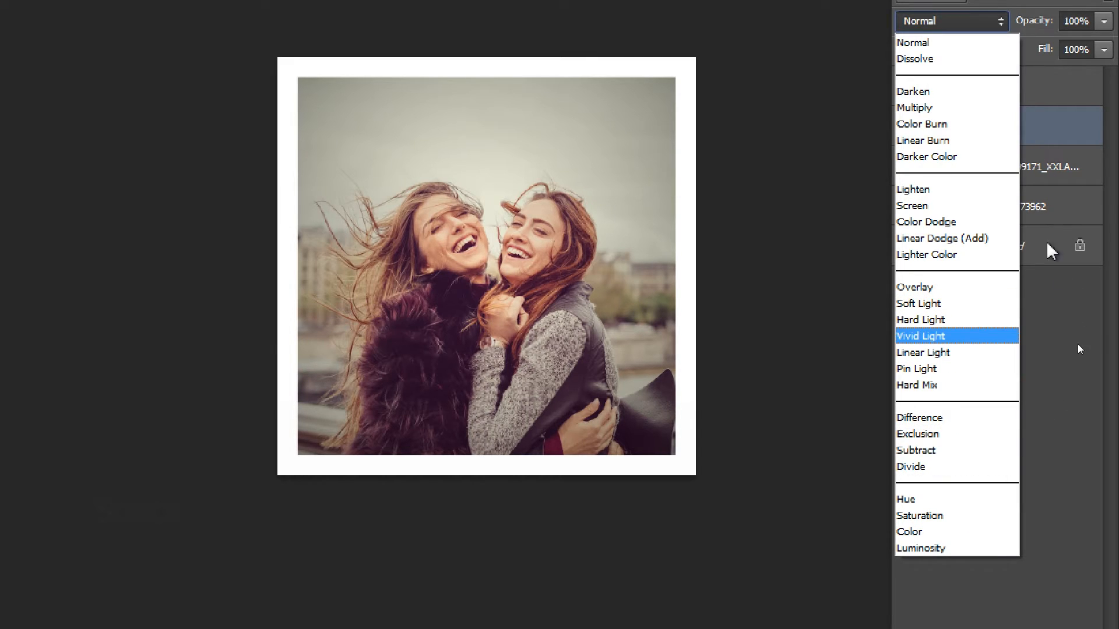
pyautogui.click(1051, 124)
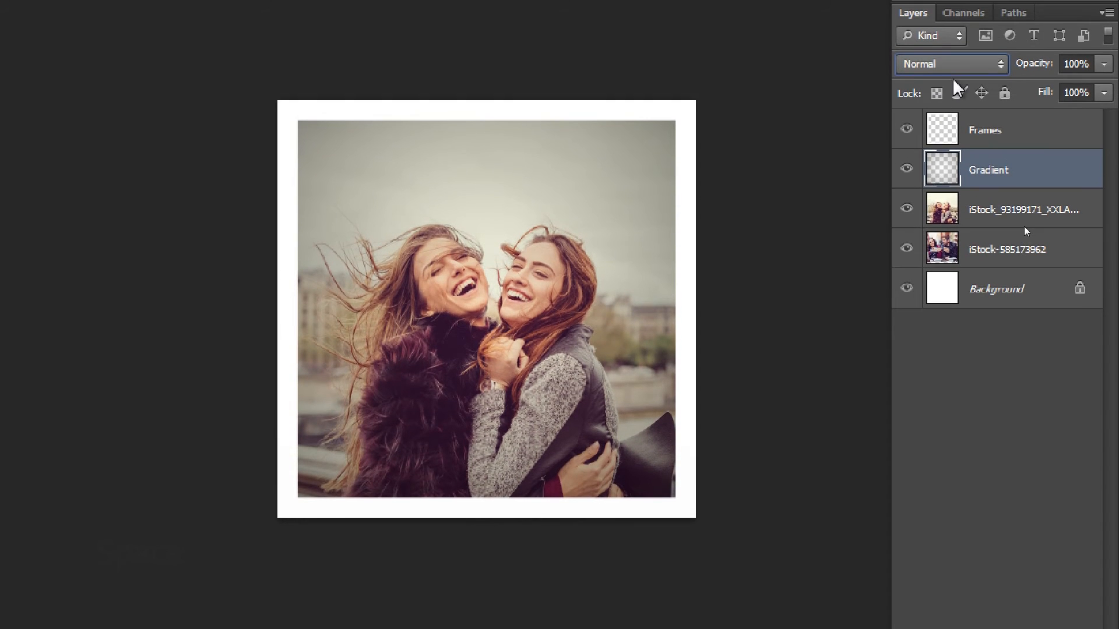
pyautogui.click(962, 22)
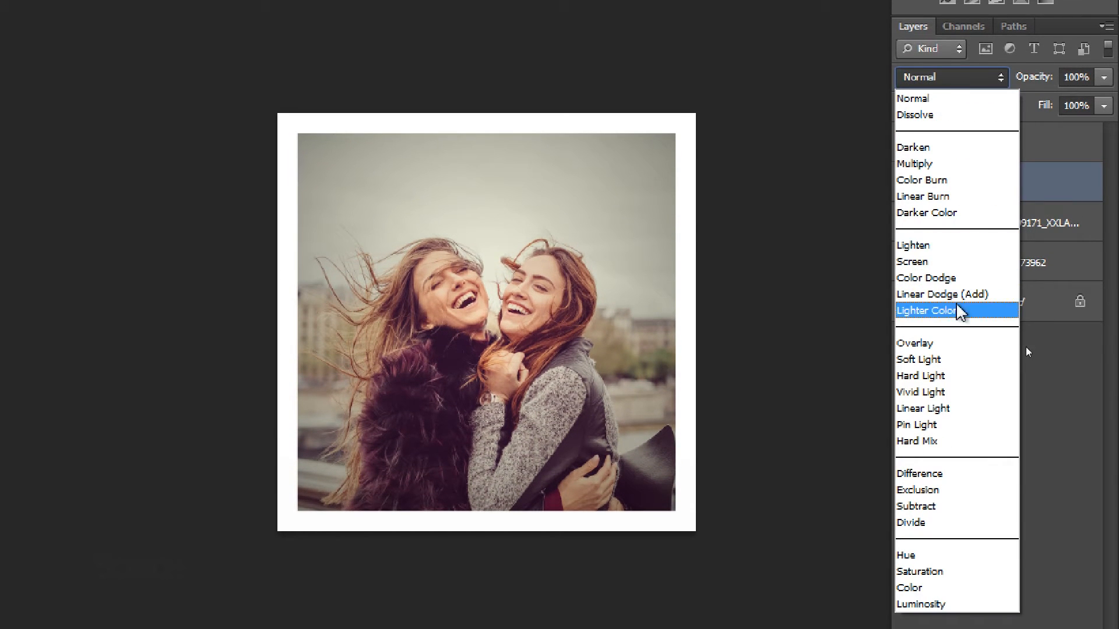
pyautogui.click(918, 345)
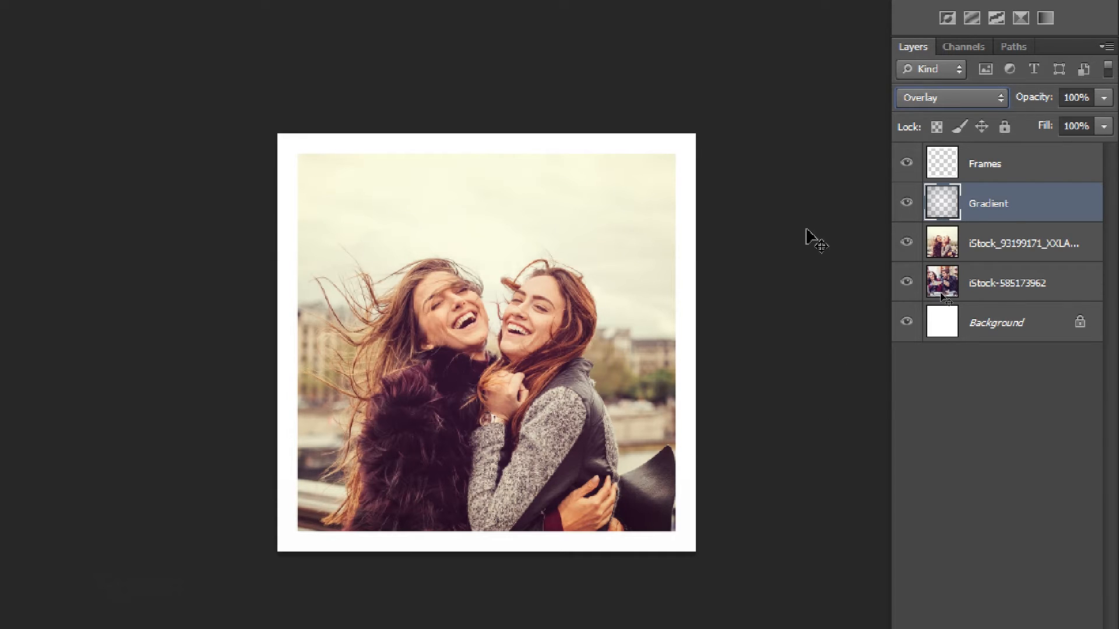
# - Toggle the Gradient layer's visibility to compare the photo with and without the Overlay vignette
pyautogui.click(908, 204)
pyautogui.click(913, 204)
pyautogui.click(906, 202)
pyautogui.click(906, 201)
pyautogui.click(909, 198)
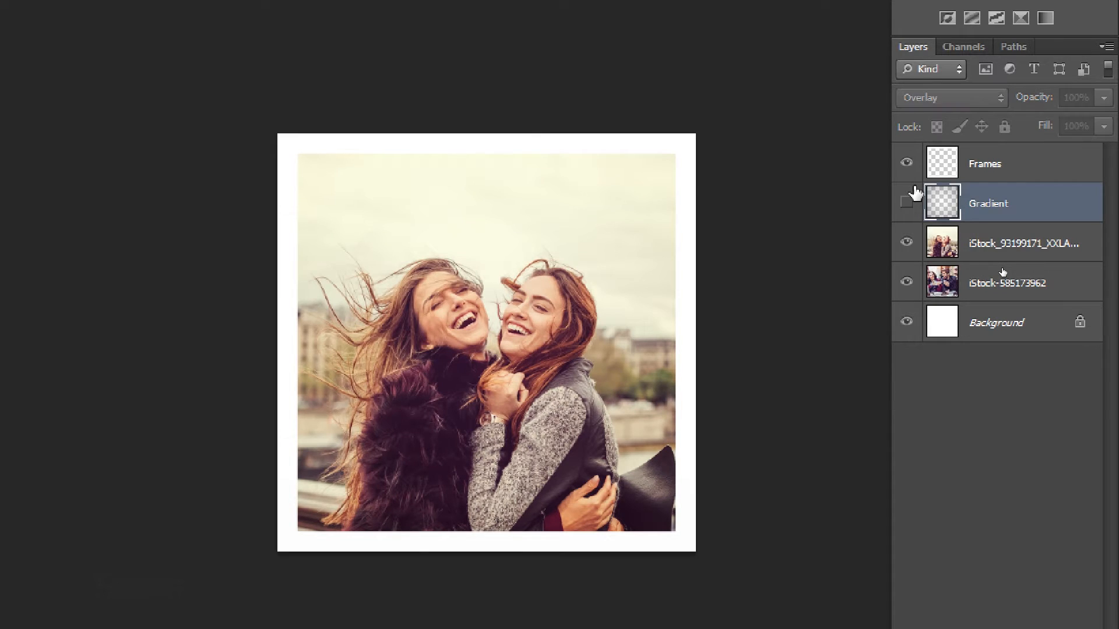
pyautogui.click(910, 198)
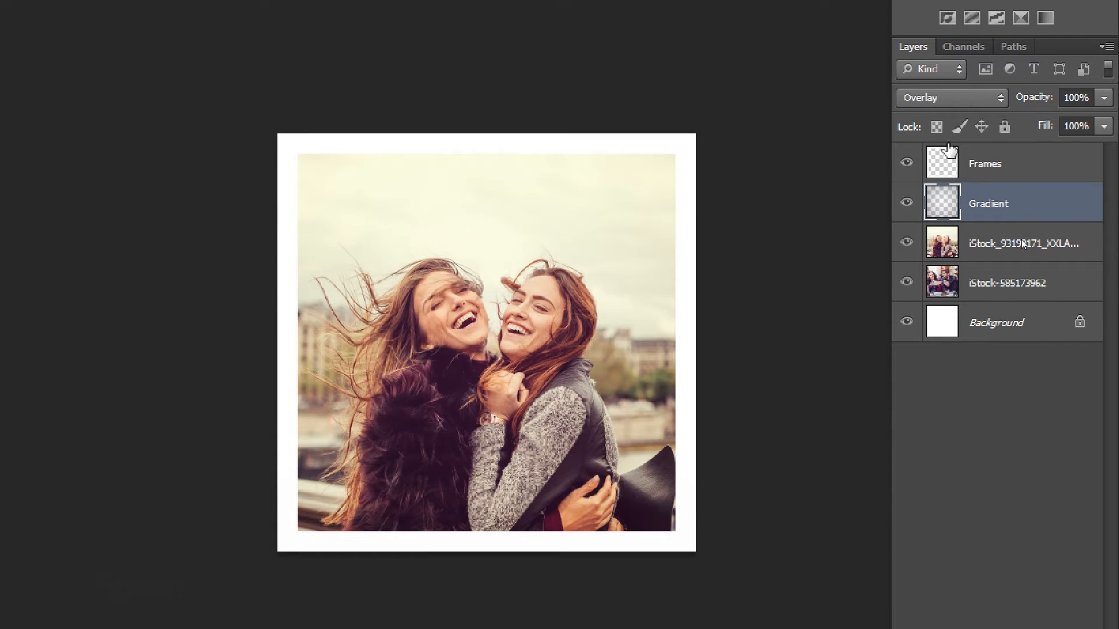
# - Try the Soft Light blend mode on the Gradient layer and toggle the layer's visibility to judge the effect
pyautogui.click(950, 99)
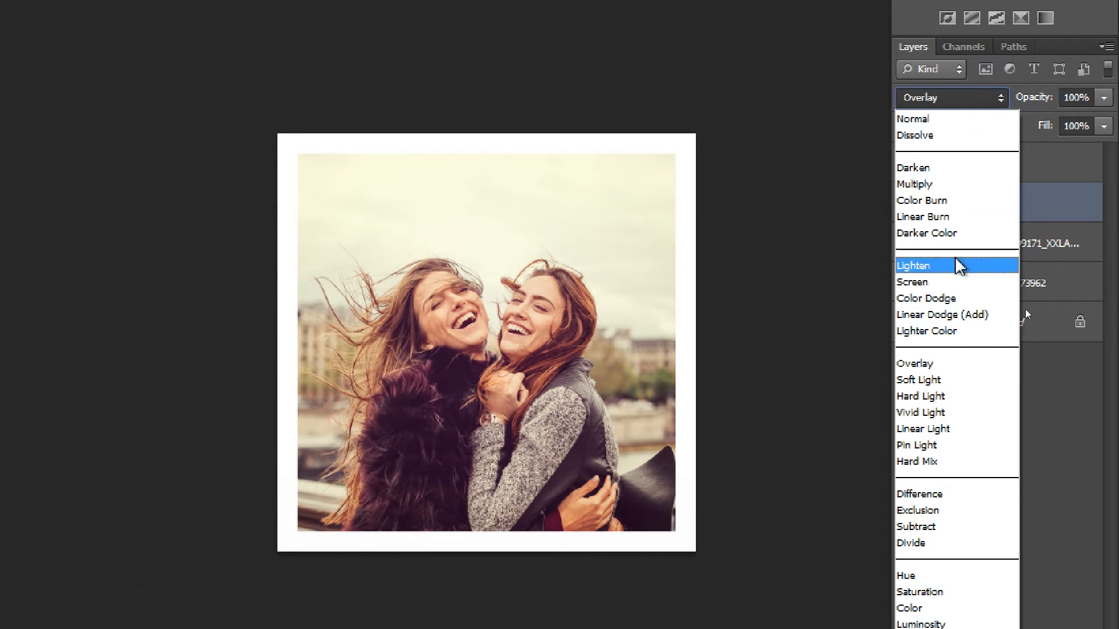
pyautogui.click(915, 379)
pyautogui.click(907, 204)
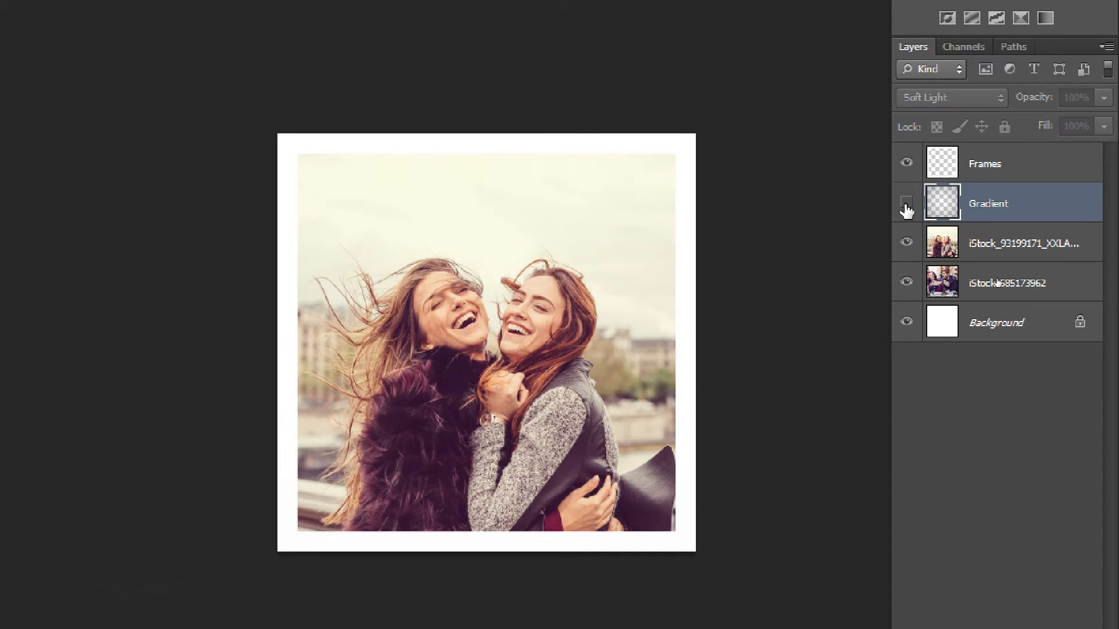
pyautogui.click(907, 204)
pyautogui.click(907, 204)
pyautogui.click(906, 204)
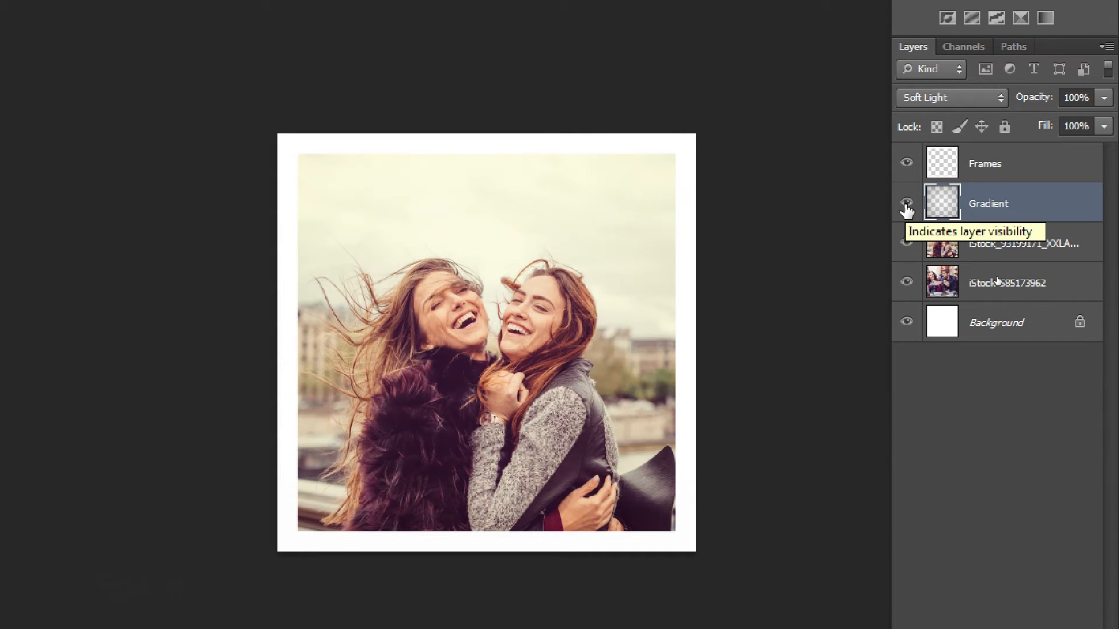
# - Try the Hard Light blend mode on the Gradient layer and compare the photo with the layer hidden and shown
pyautogui.click(947, 97)
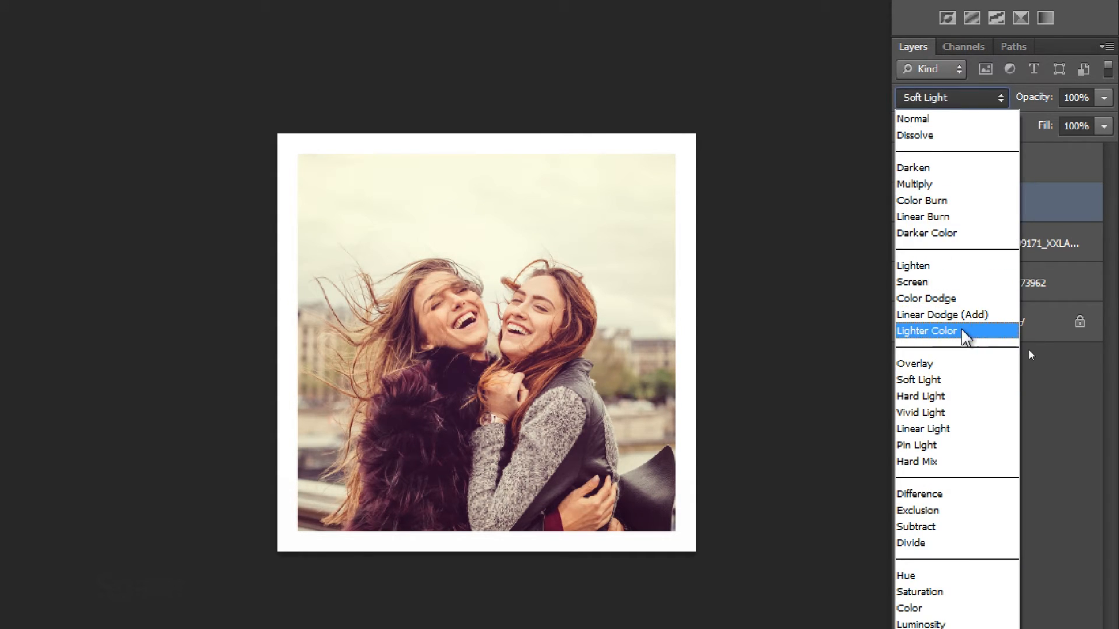
pyautogui.click(920, 395)
pyautogui.click(907, 203)
pyautogui.click(906, 203)
# - Try Linear Light on the Gradient layer, then set its blend mode to Overlay
pyautogui.click(942, 98)
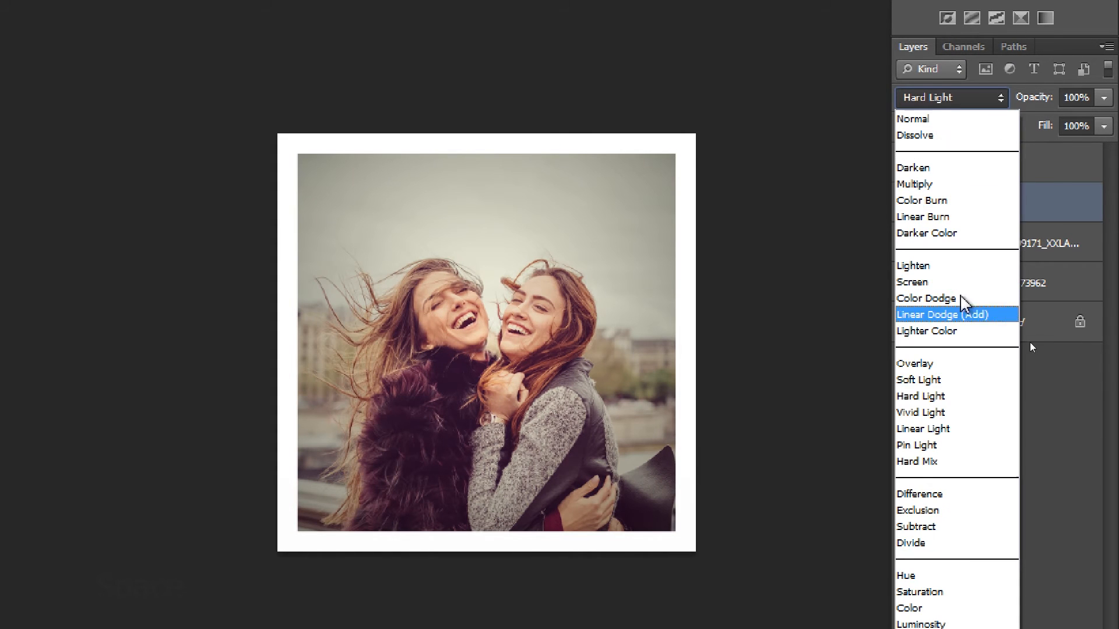
pyautogui.click(951, 429)
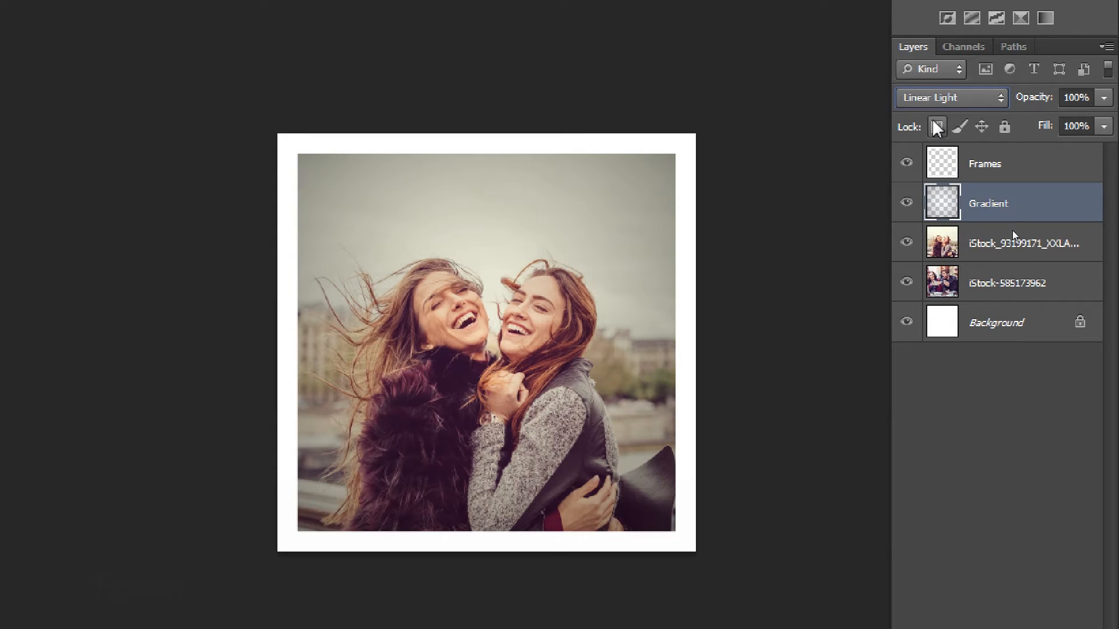
pyautogui.click(942, 98)
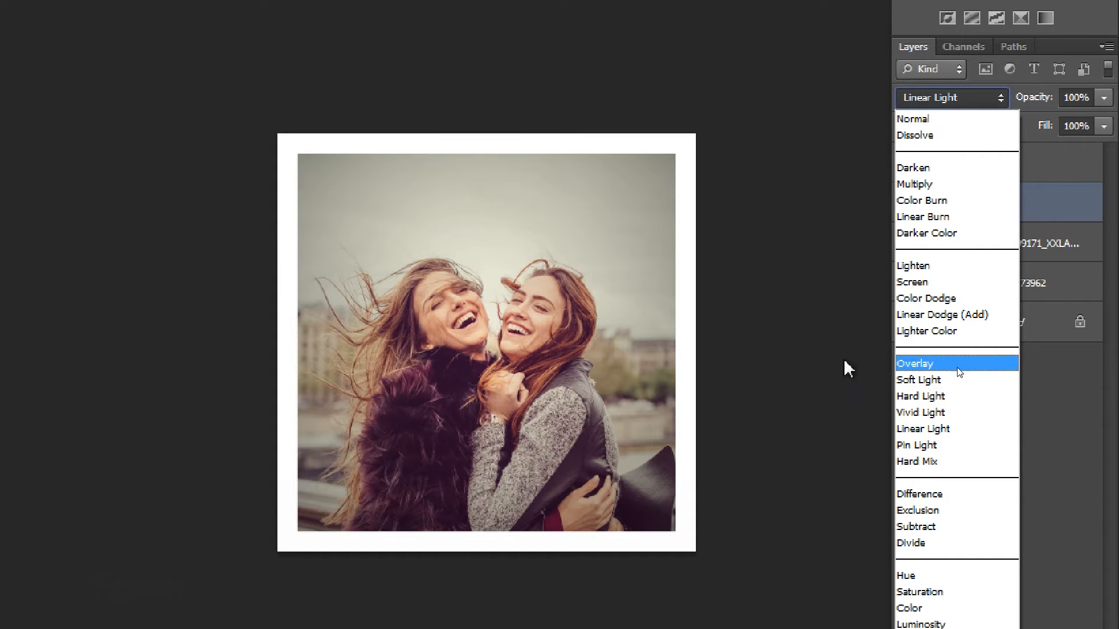
pyautogui.click(949, 364)
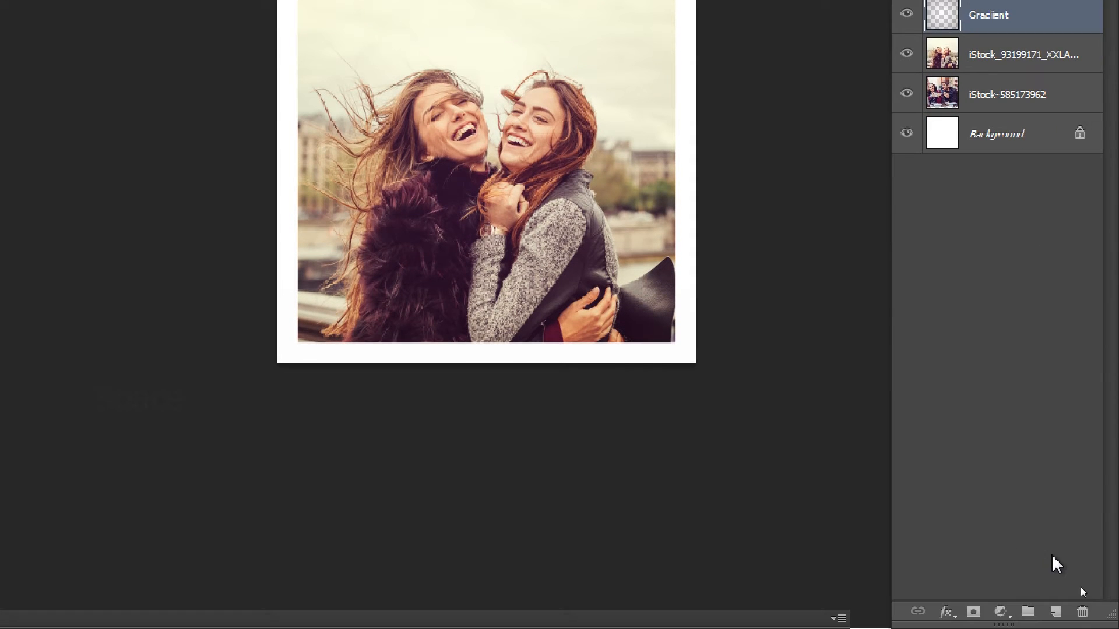
# - Add a new layer directly below the Gradient layer and name it Filter
pyautogui.click(1055, 612)
pyautogui.moveTo(991, 86); pyautogui.dragTo(982, 147)
pyautogui.doubleClick(986, 163)
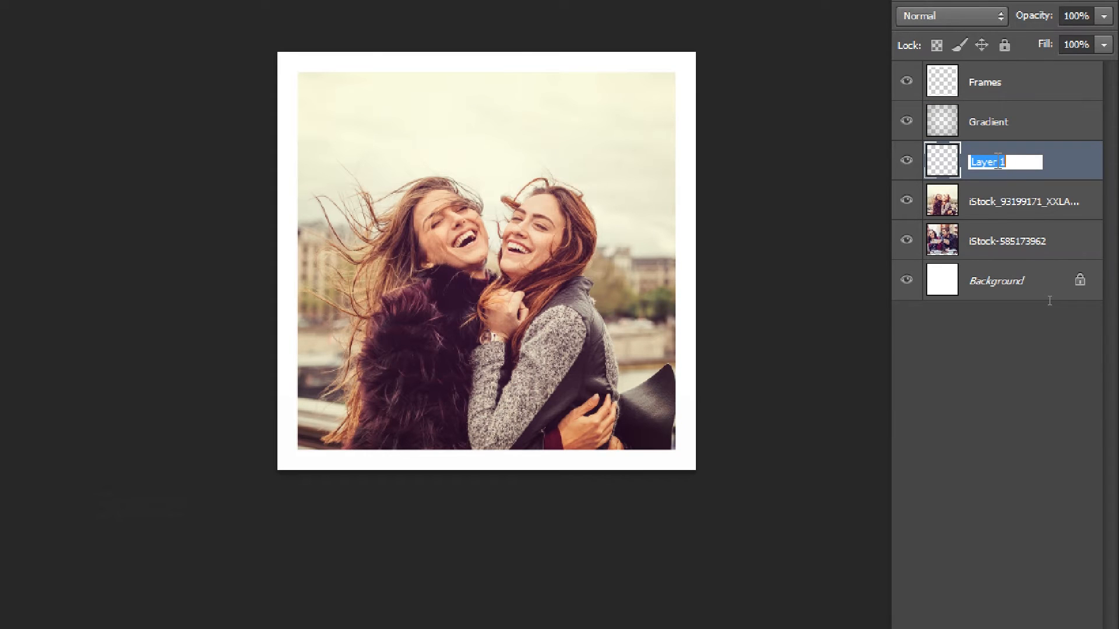
pyautogui.write('Filter')
pyautogui.press('Return')
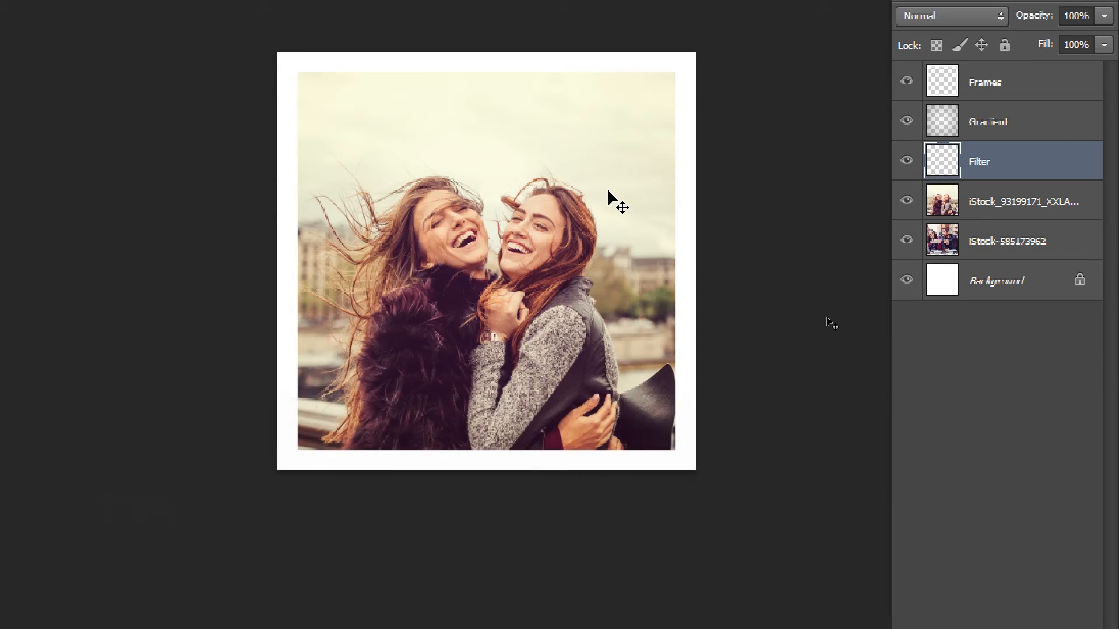
# - Fill the Filter layer with a linear violet-to-orange gradient, Reverse off, running from the photo's lower-left corner to its upper-right corner
pyautogui.press('ctrl')
pyautogui.press('space')
pyautogui.moveTo(513, 222); pyautogui.dragTo(177, 168)
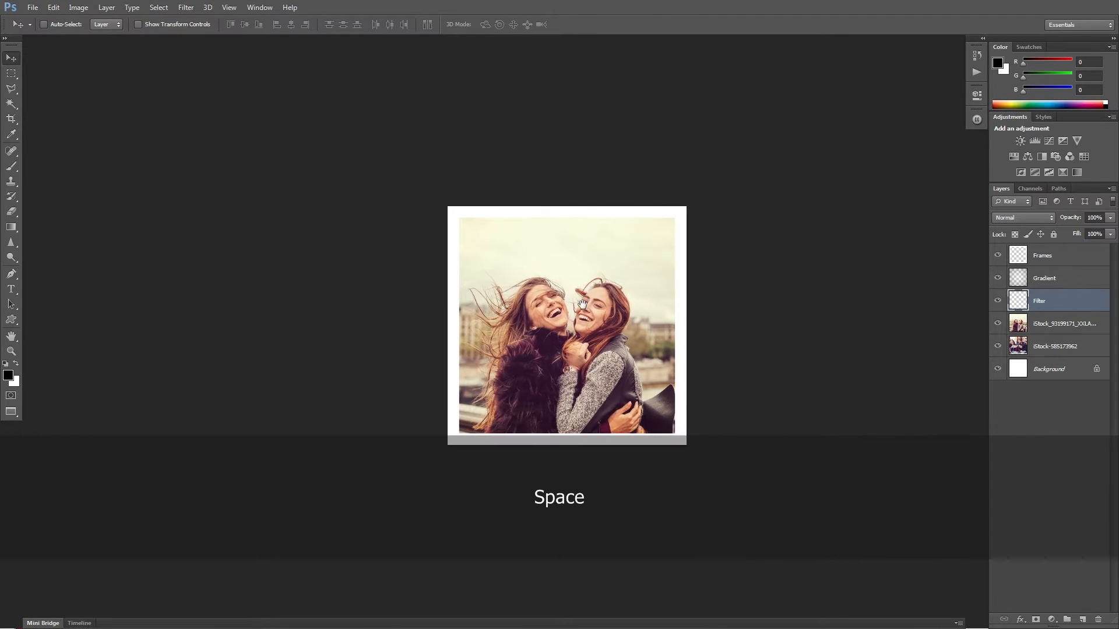
pyautogui.moveTo(583, 303); pyautogui.dragTo(503, 296)
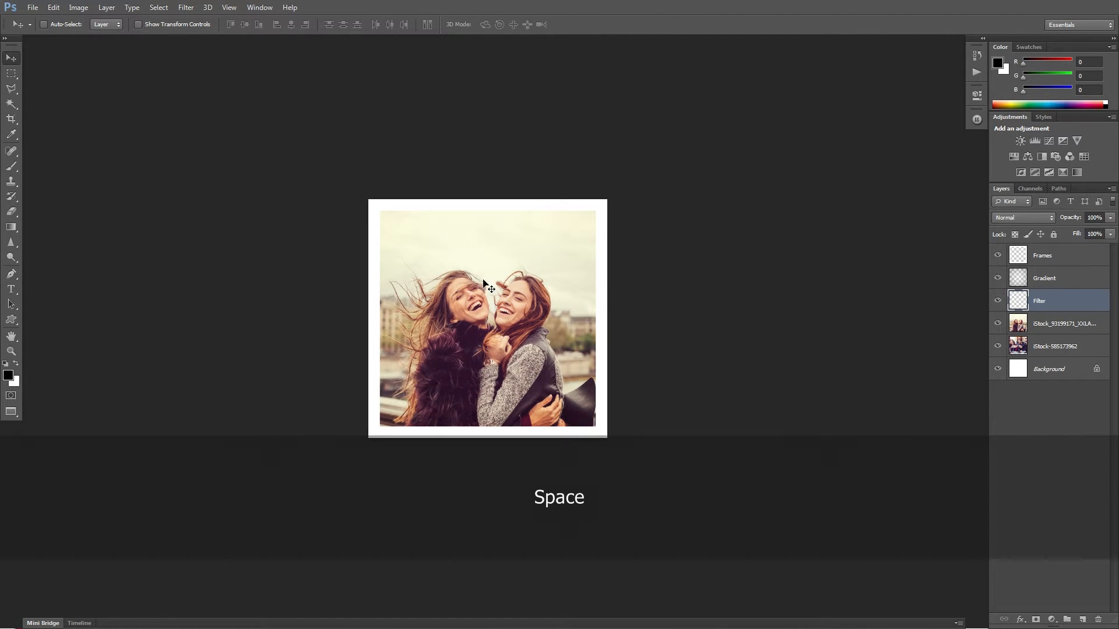
pyautogui.click(11, 227)
pyautogui.click(82, 24)
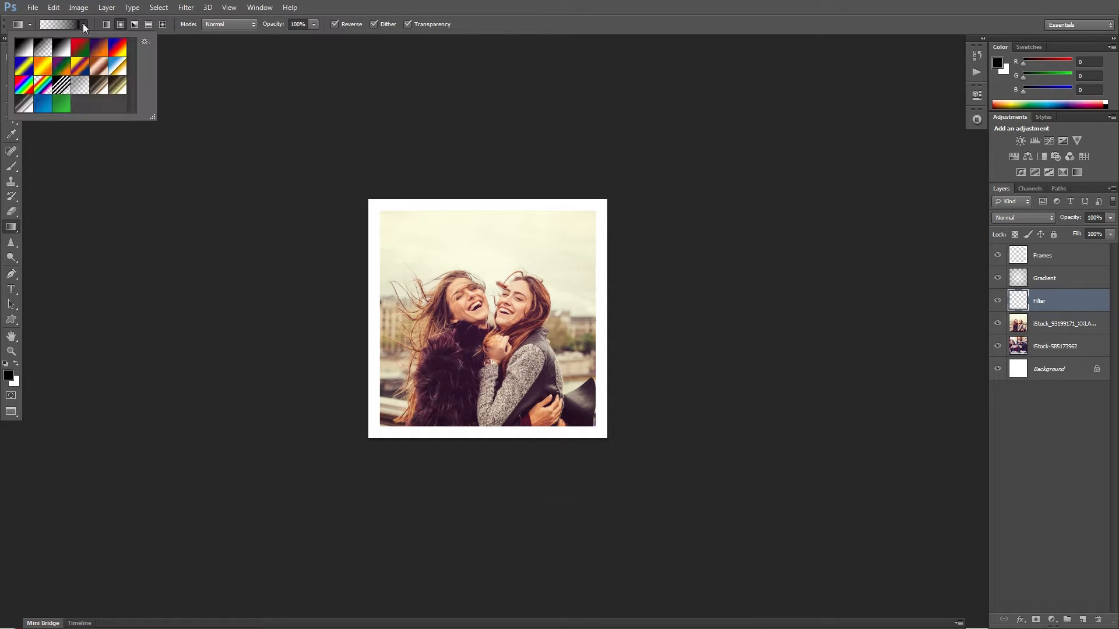
pyautogui.press('ctrl')
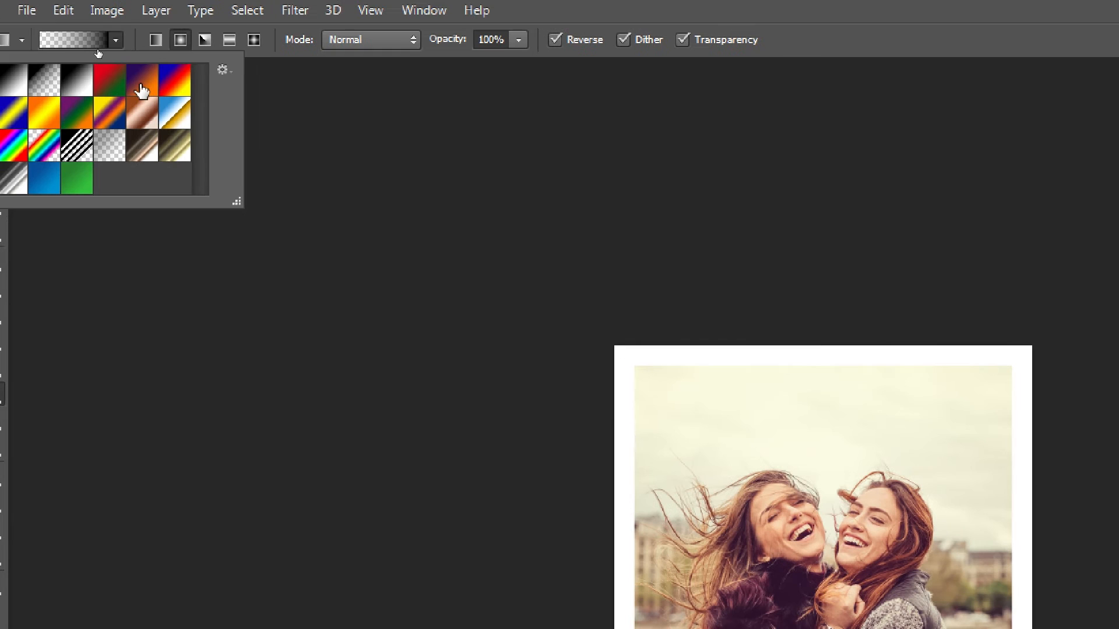
pyautogui.click(142, 88)
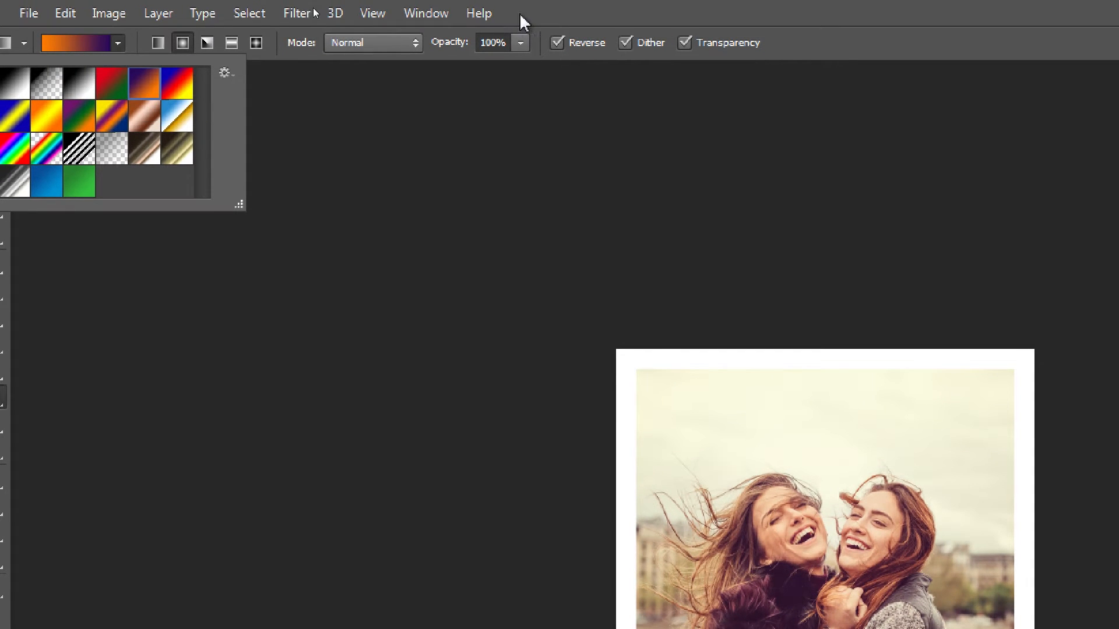
pyautogui.click(547, 41)
pyautogui.click(560, 42)
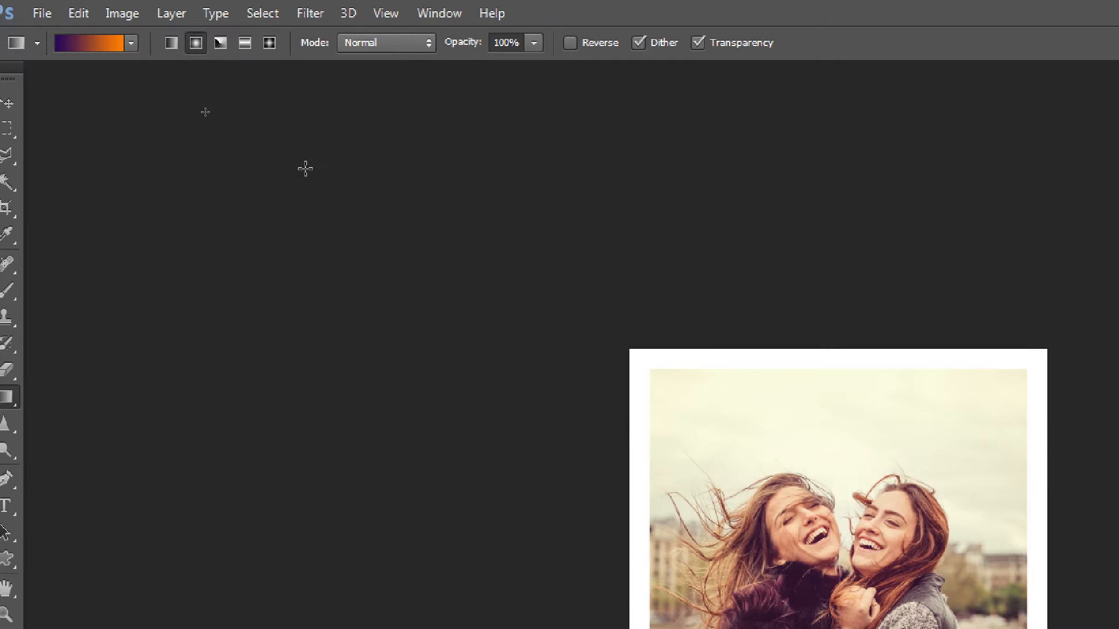
pyautogui.click(170, 42)
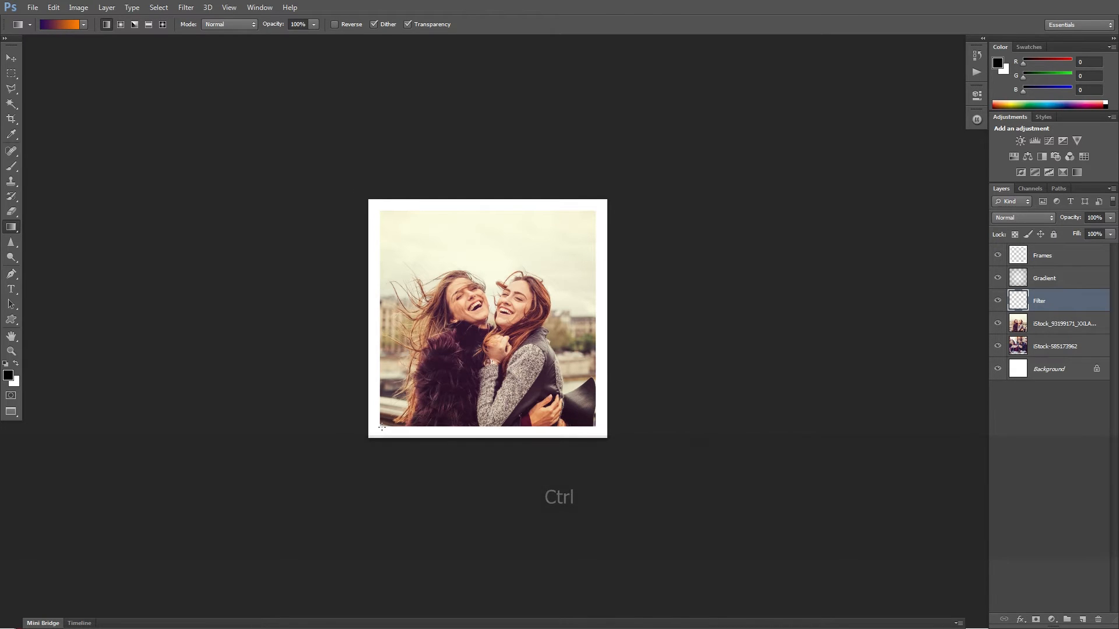
pyautogui.moveTo(379, 425); pyautogui.dragTo(594, 209)
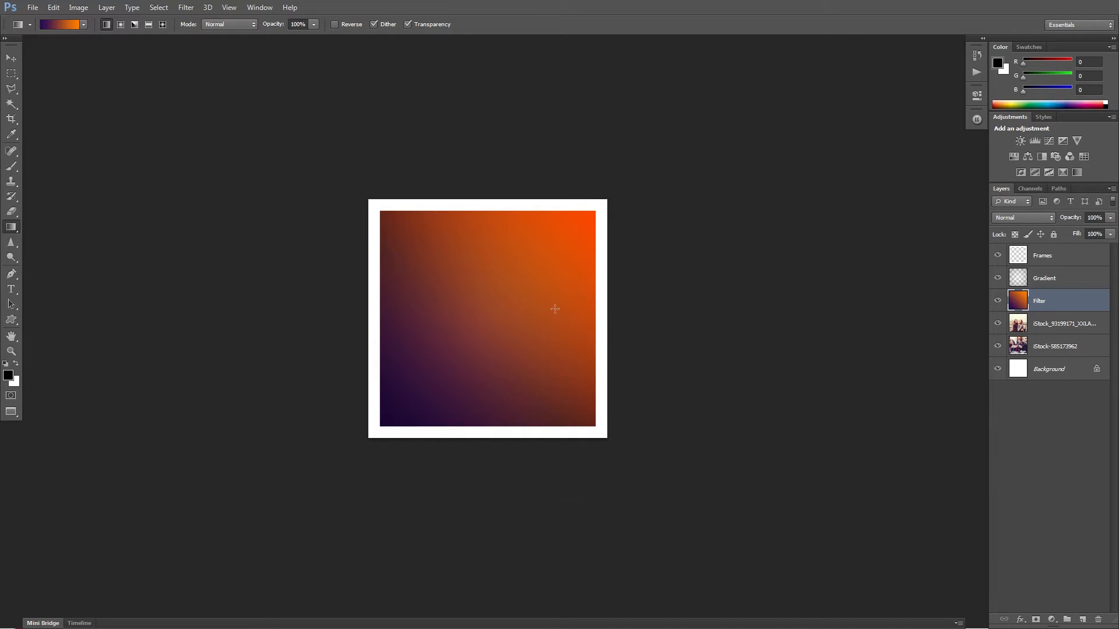
# - Try the darkening blend modes Darken, Multiply, Color Burn, Linear Burn and Darker Color on the Filter layer
pyautogui.press('space')
pyautogui.moveTo(527, 310); pyautogui.dragTo(830, 325)
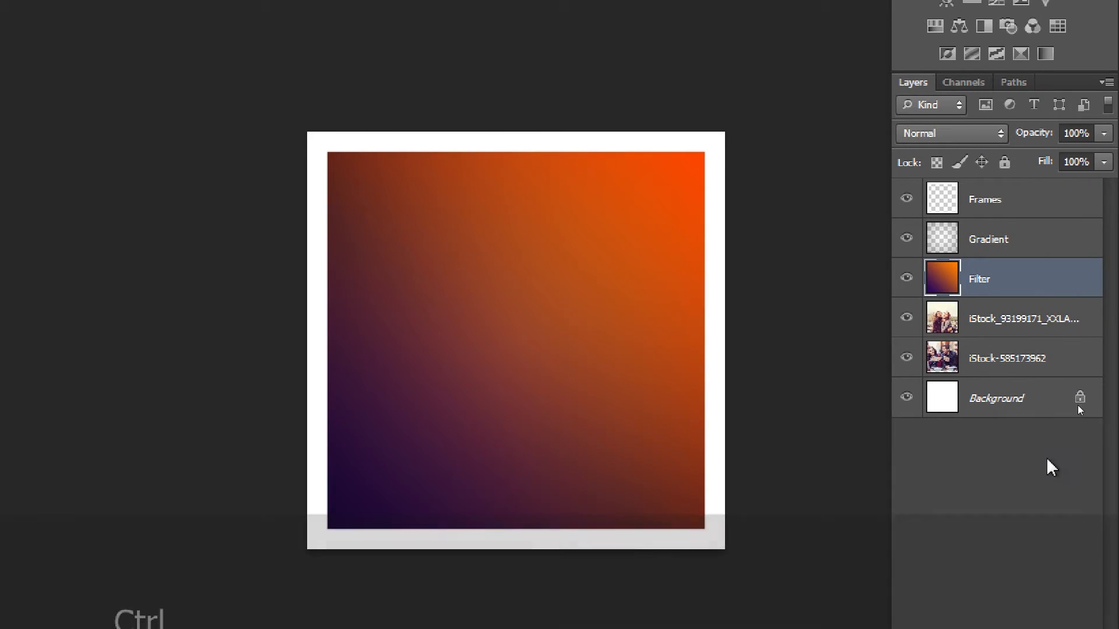
pyautogui.click(951, 134)
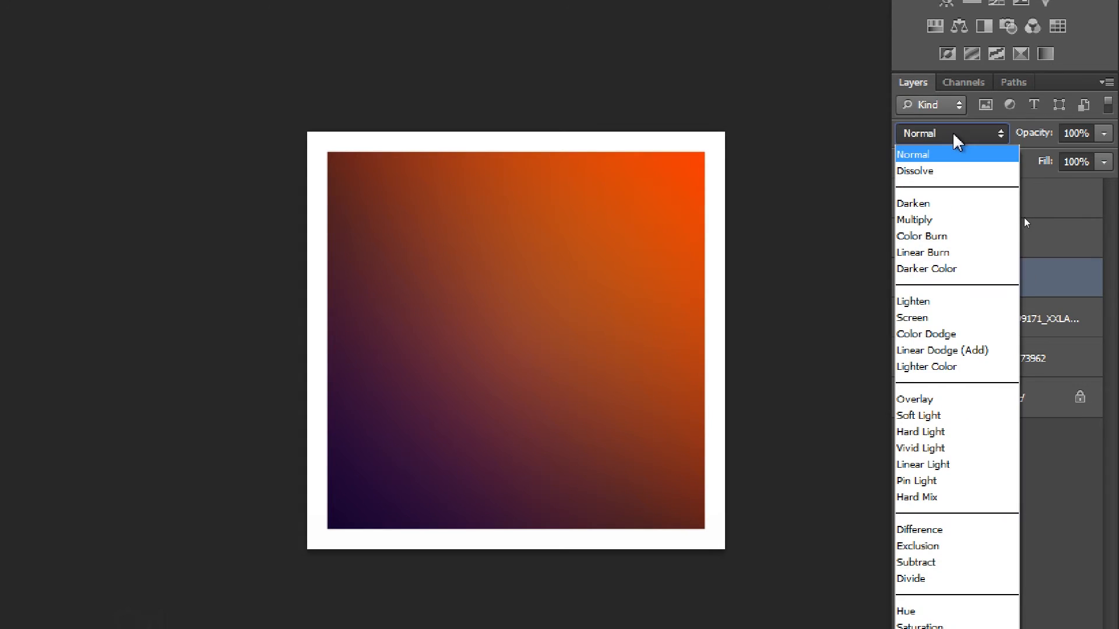
pyautogui.click(958, 209)
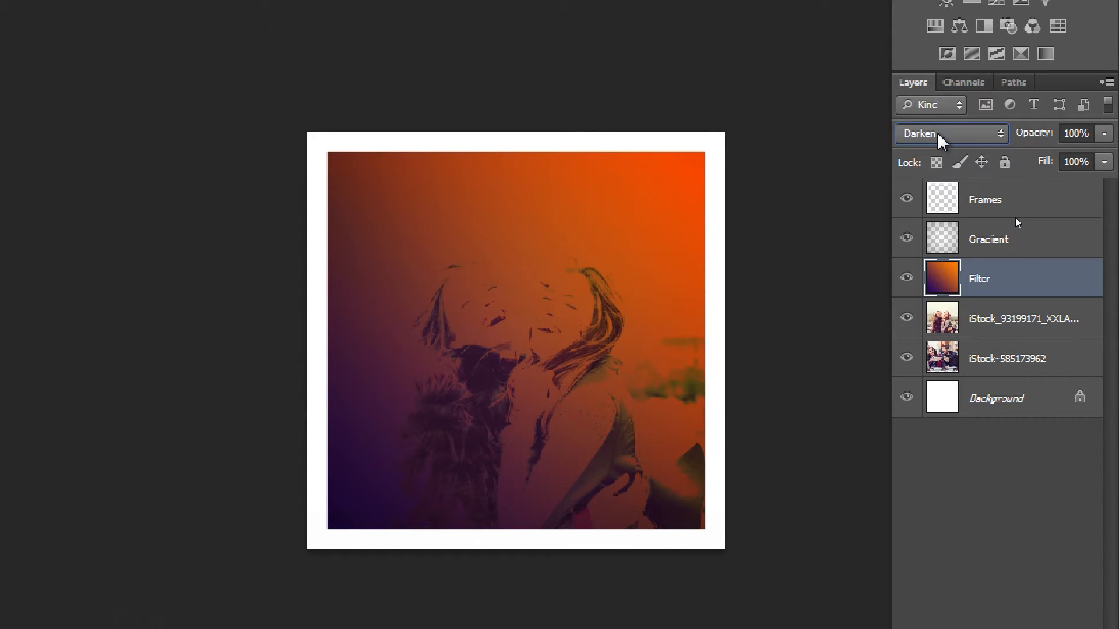
pyautogui.scroll(-1, 939, 134)
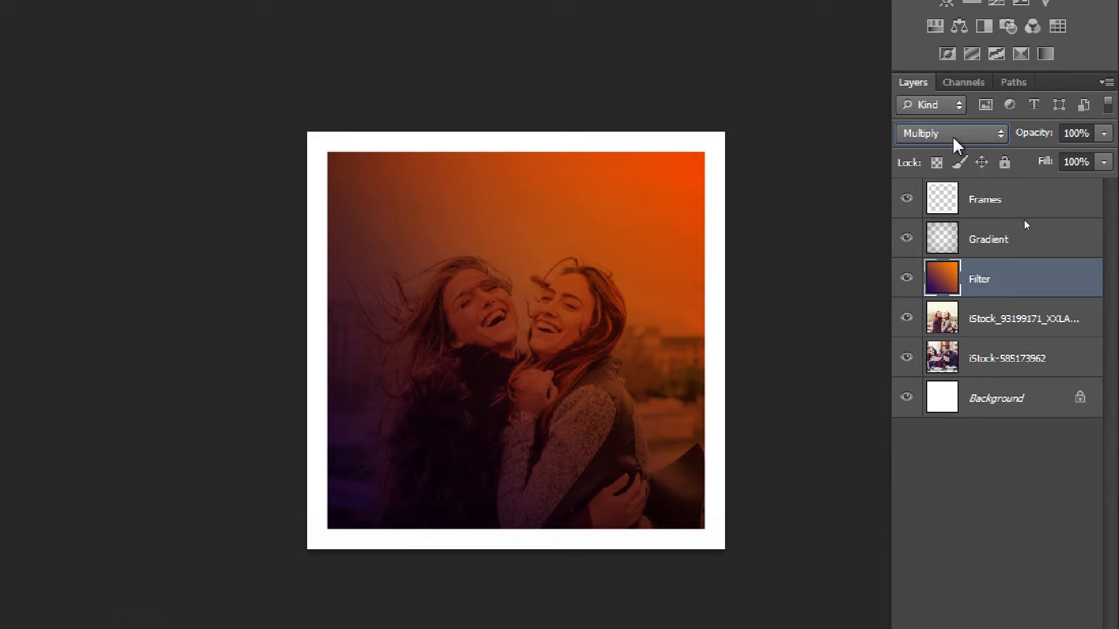
pyautogui.scroll(-1, 953, 136)
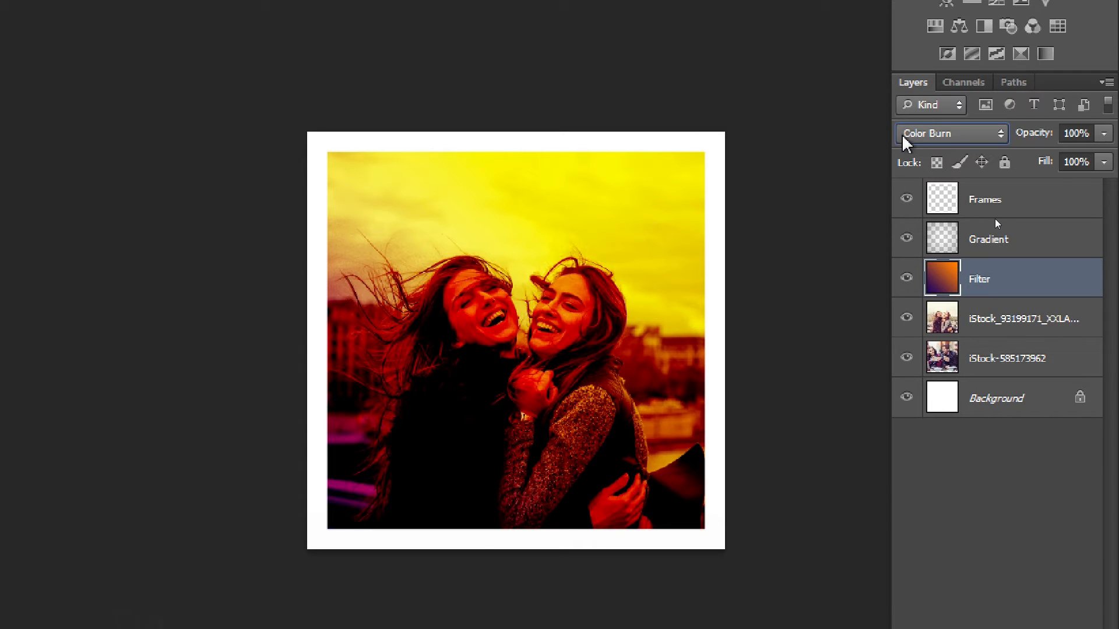
pyautogui.scroll(-1, 912, 138)
pyautogui.scroll(1, 920, 136)
pyautogui.scroll(-2, 924, 140)
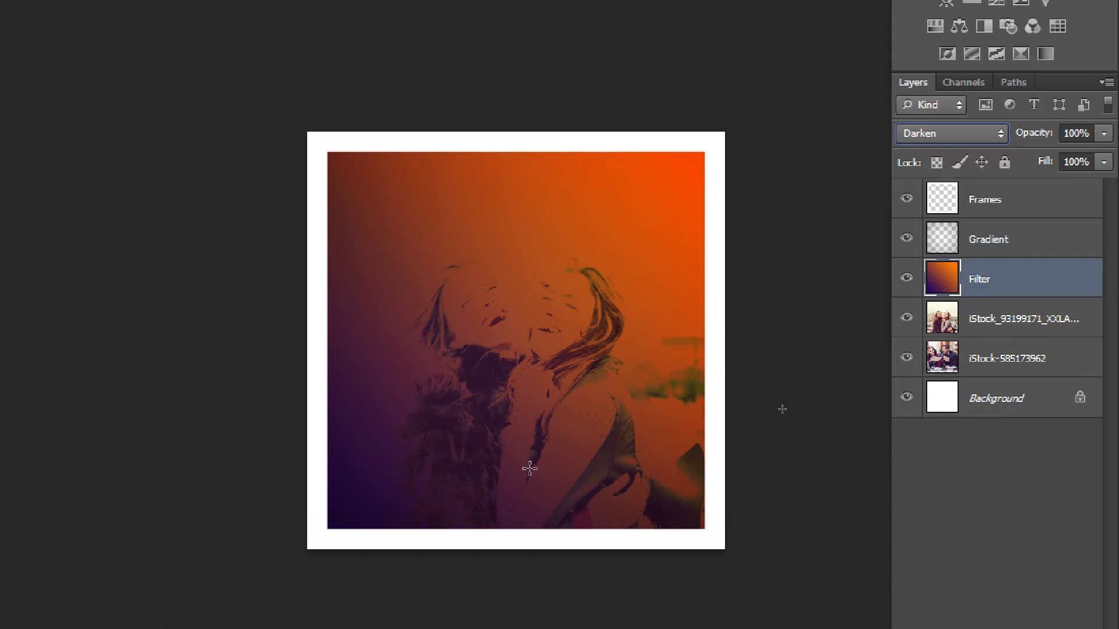
pyautogui.scroll(-1, 909, 139)
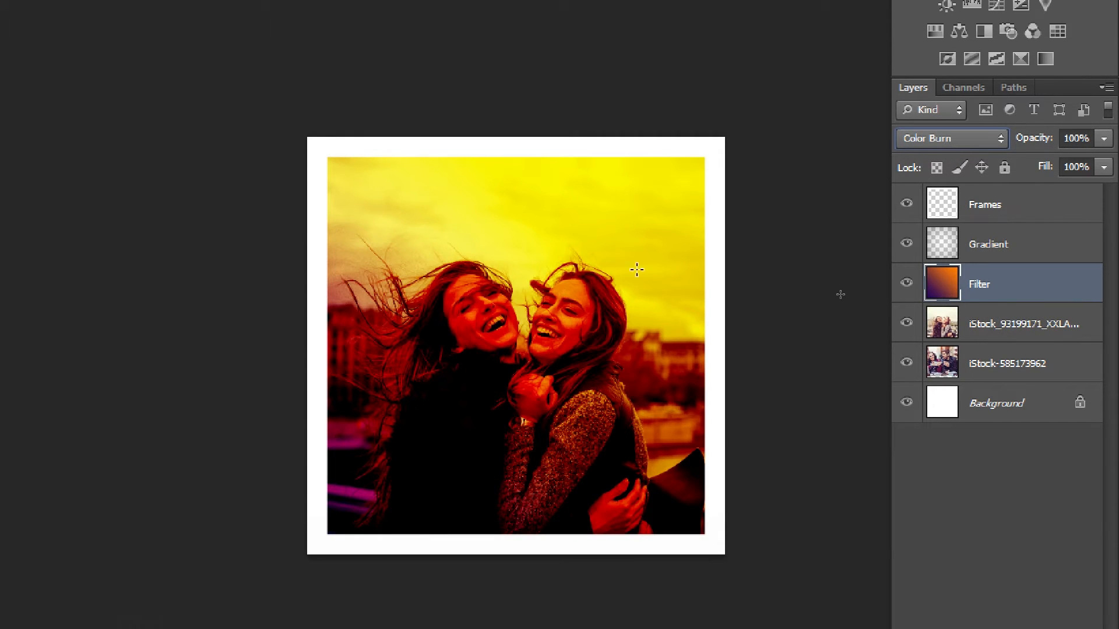
pyautogui.hotkey('shift', '+')
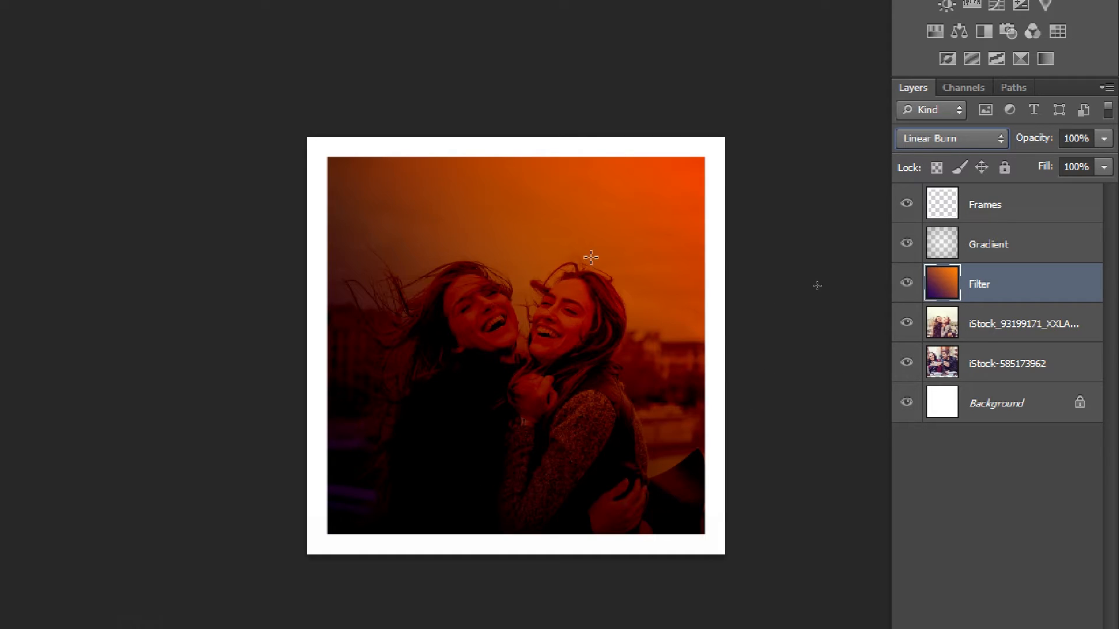
pyautogui.hotkey('shift', '+')
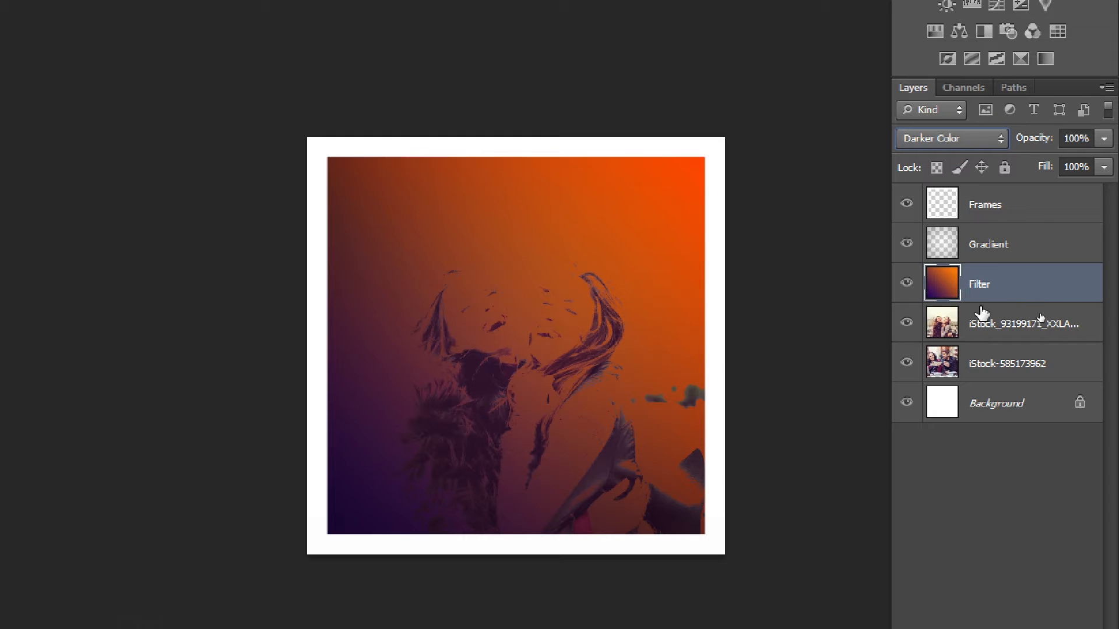
# - Try the lightening blend modes Lighten, Screen, Color Dodge, Linear Dodge (Add) and Lighter Color on the Filter layer
pyautogui.hotkey('shift', '+')
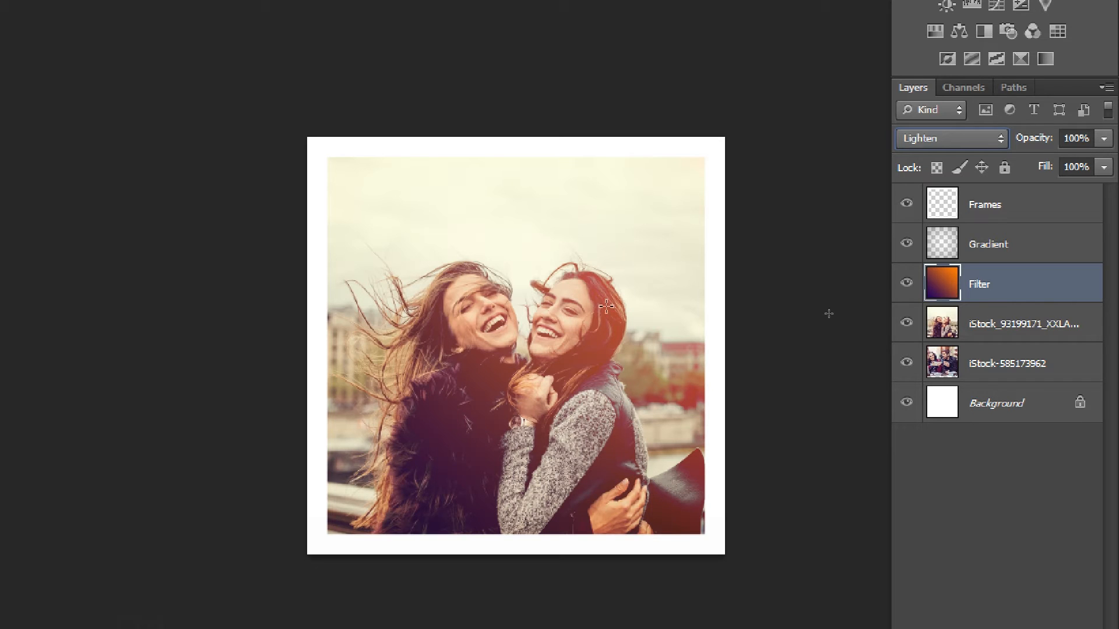
pyautogui.hotkey('shift', '+')
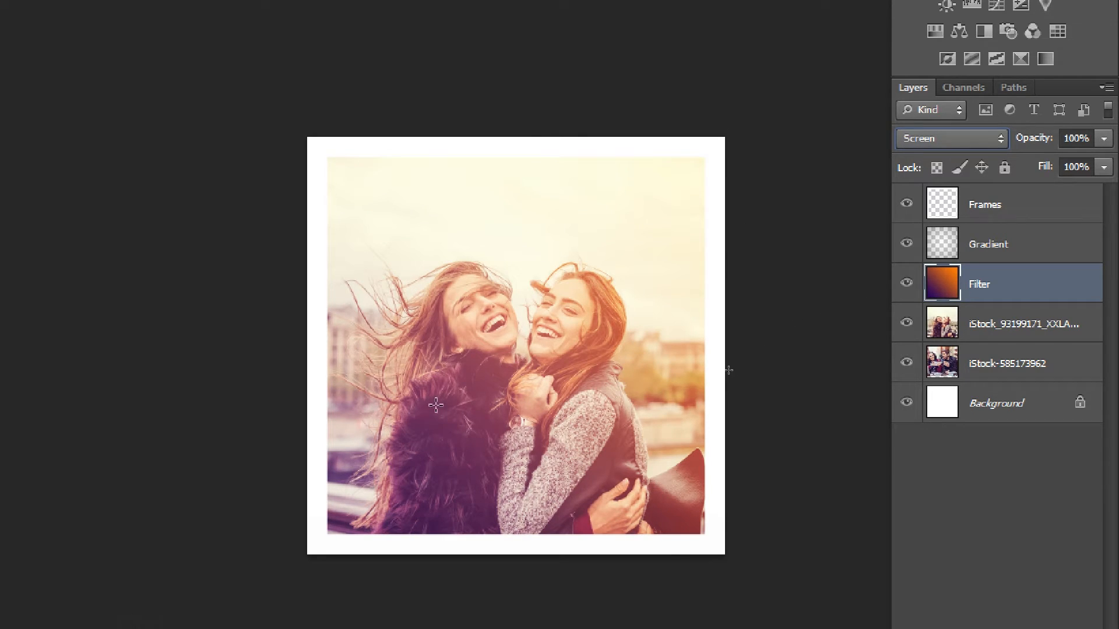
pyautogui.hotkey('shift', '+')
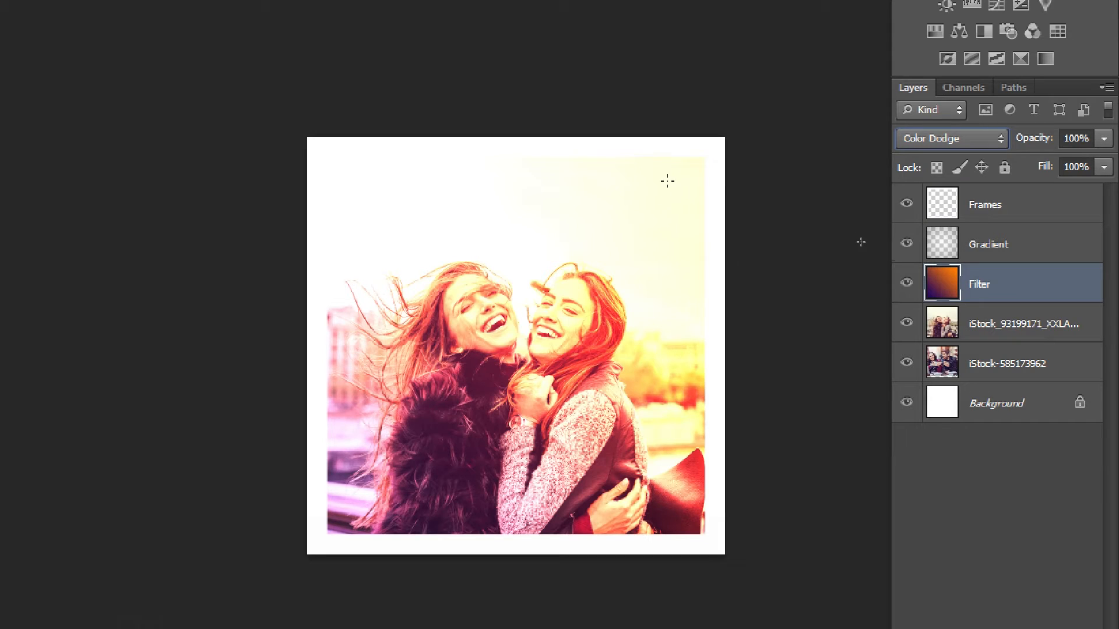
pyautogui.hotkey('shift', '+')
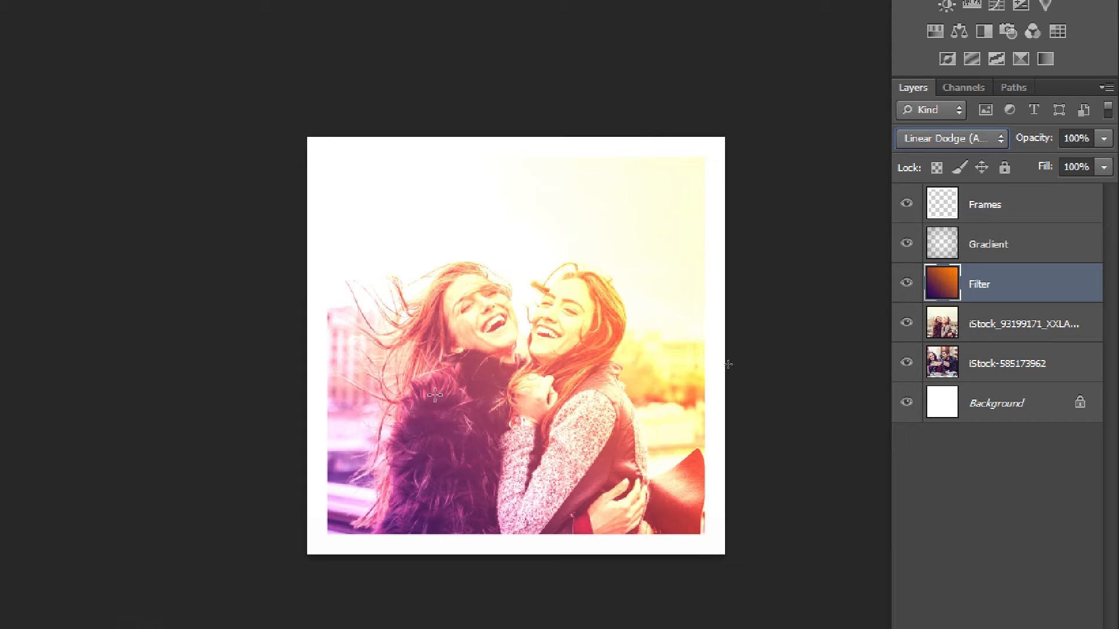
pyautogui.hotkey('shift', '+')
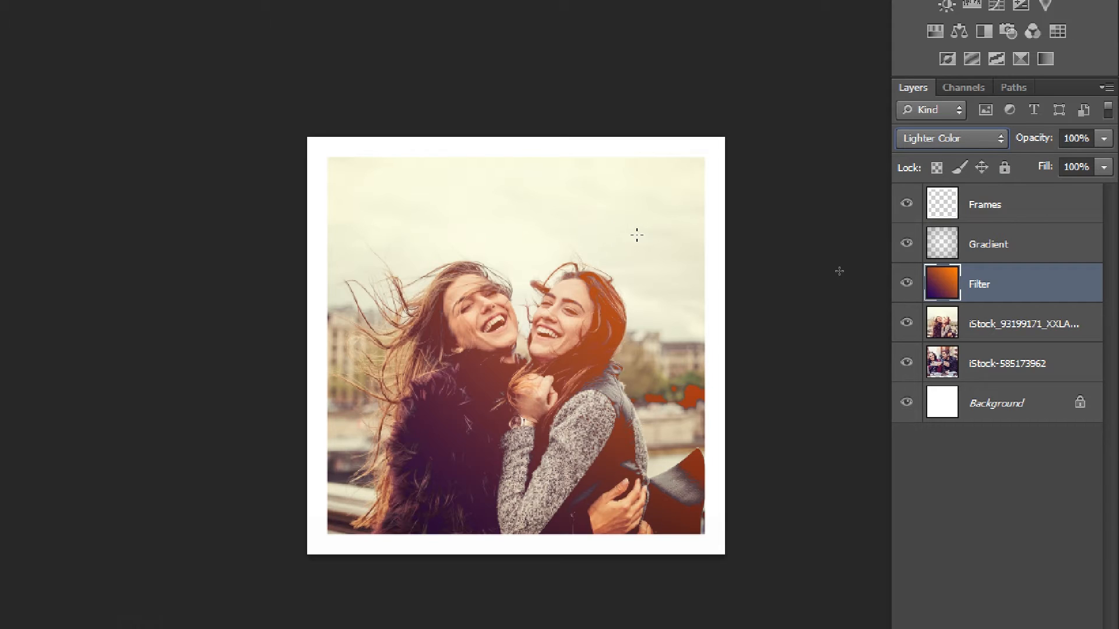
# - Try the contrast blend modes on the Filter layer: Overlay, Soft Light, Hard Light, Vivid Light, Linear Light and Pin Light
pyautogui.hotkey('shift', '+')
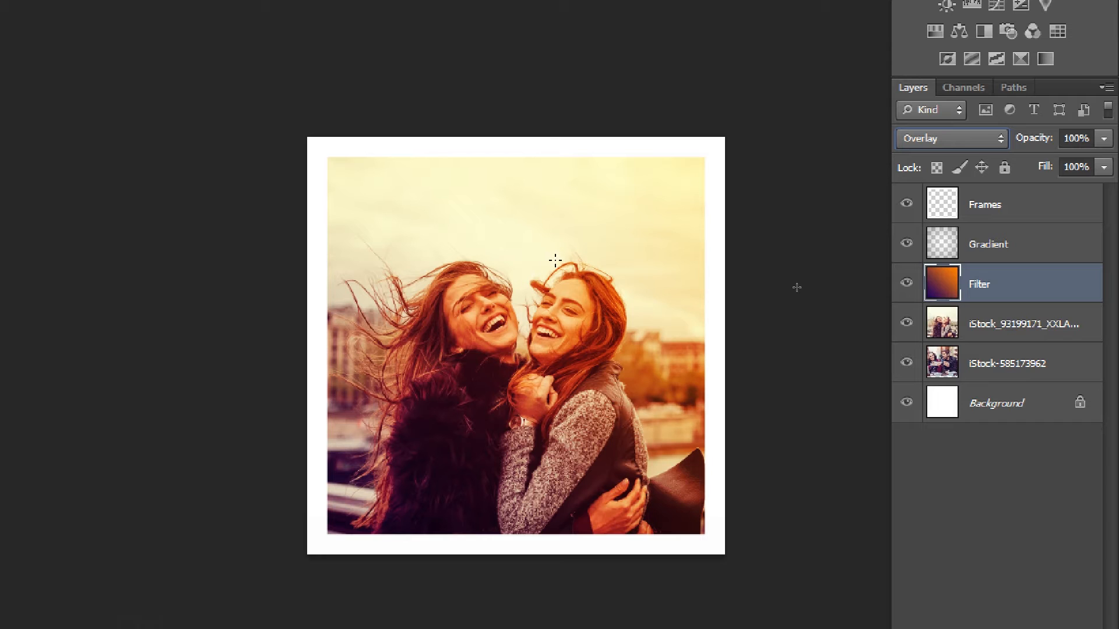
pyautogui.hotkey('shift', '+')
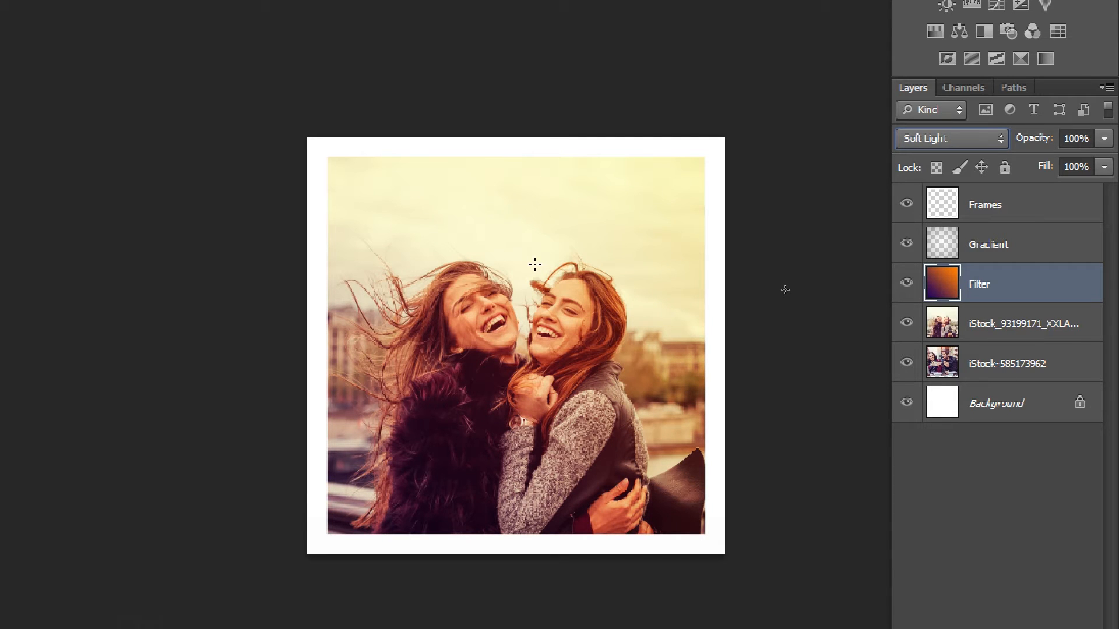
pyautogui.hotkey('shift', '+')
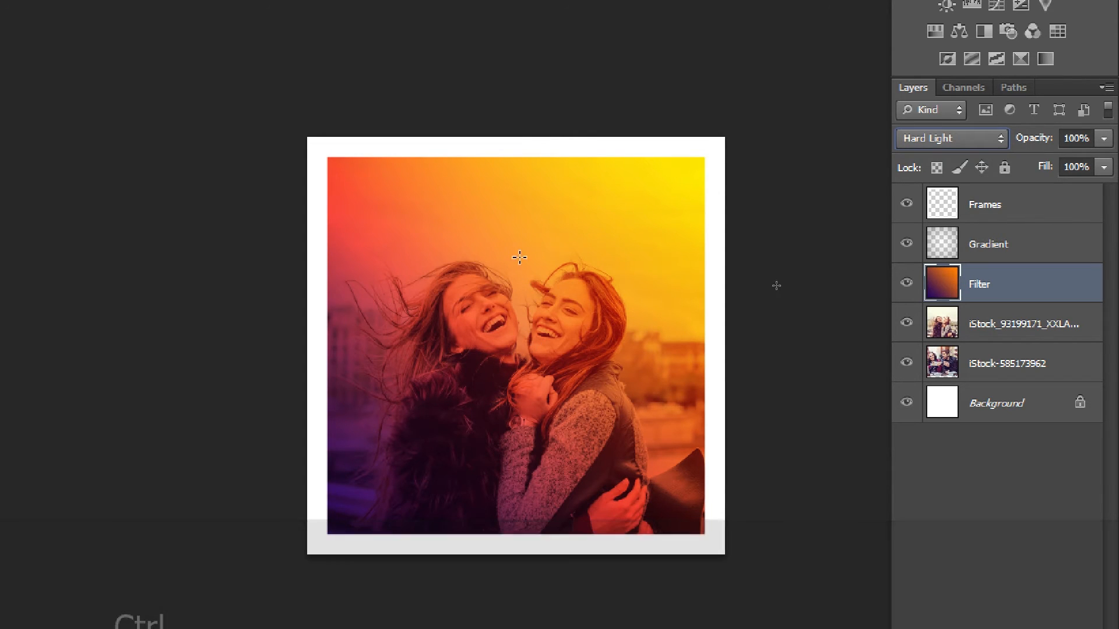
pyautogui.hotkey('shift', '+')
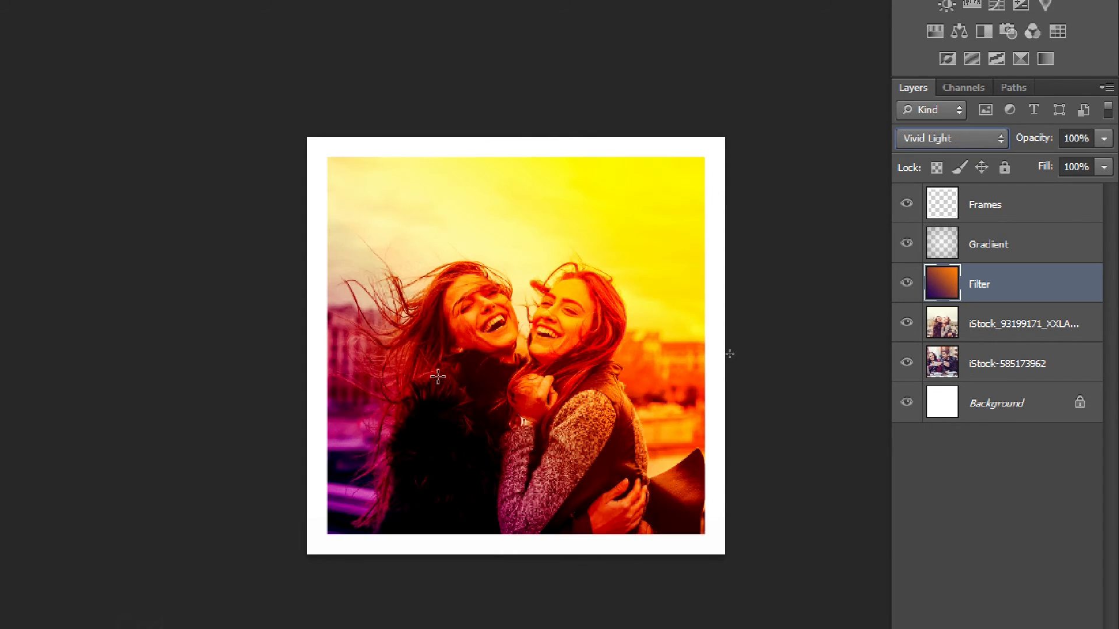
pyautogui.hotkey('shift', '+')
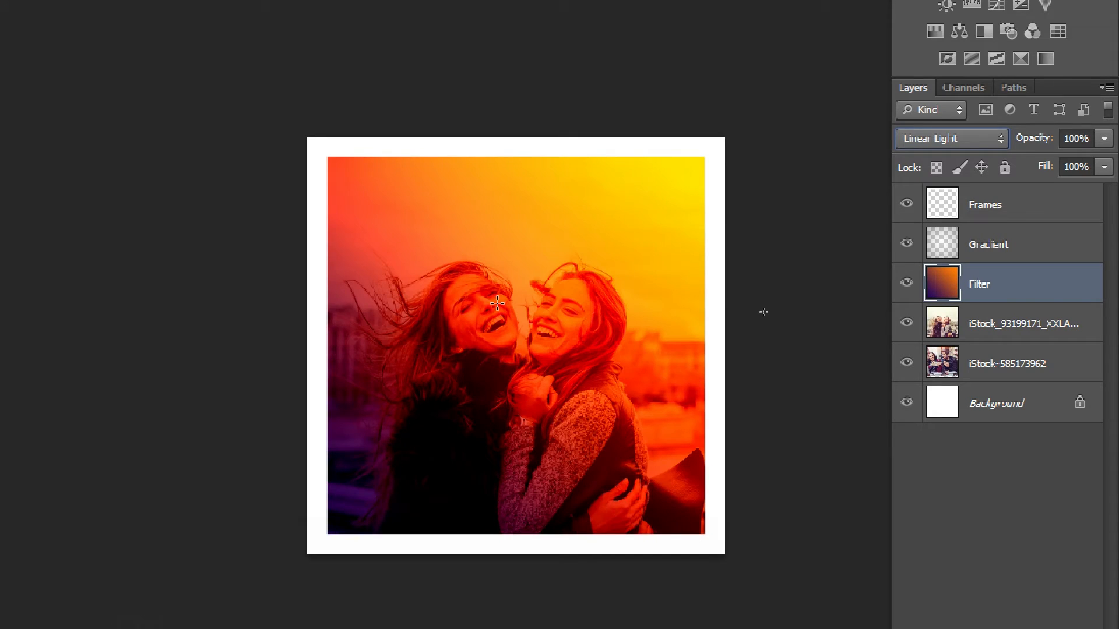
pyautogui.hotkey('shift', '+')
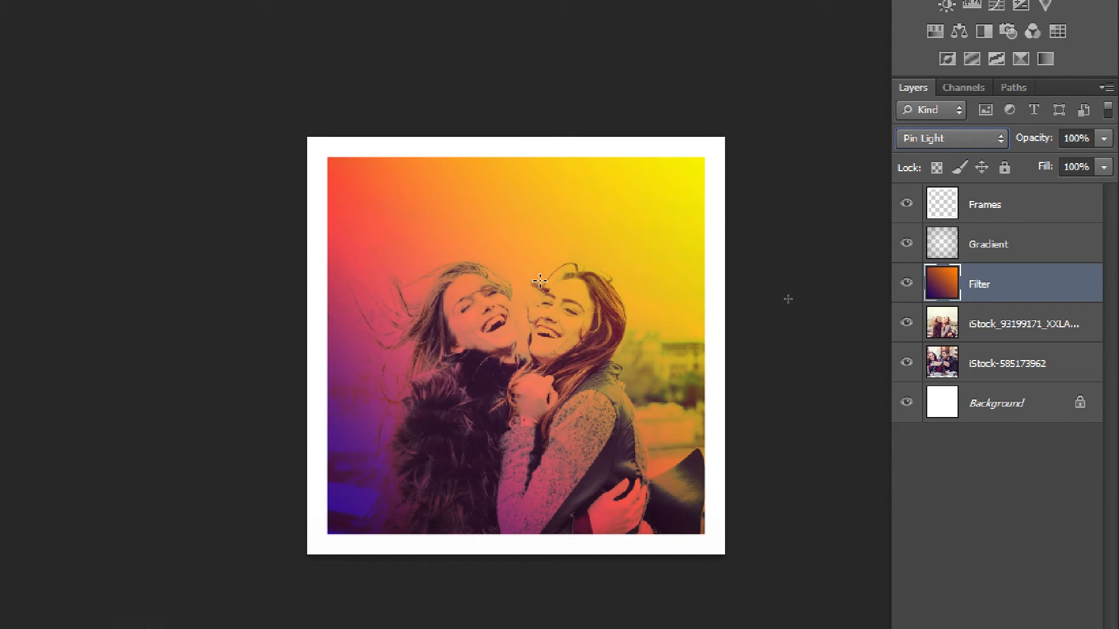
# - Try the Difference, Exclusion, Subtract and Divide blend modes on the Filter layer
pyautogui.hotkey('shift', '+')
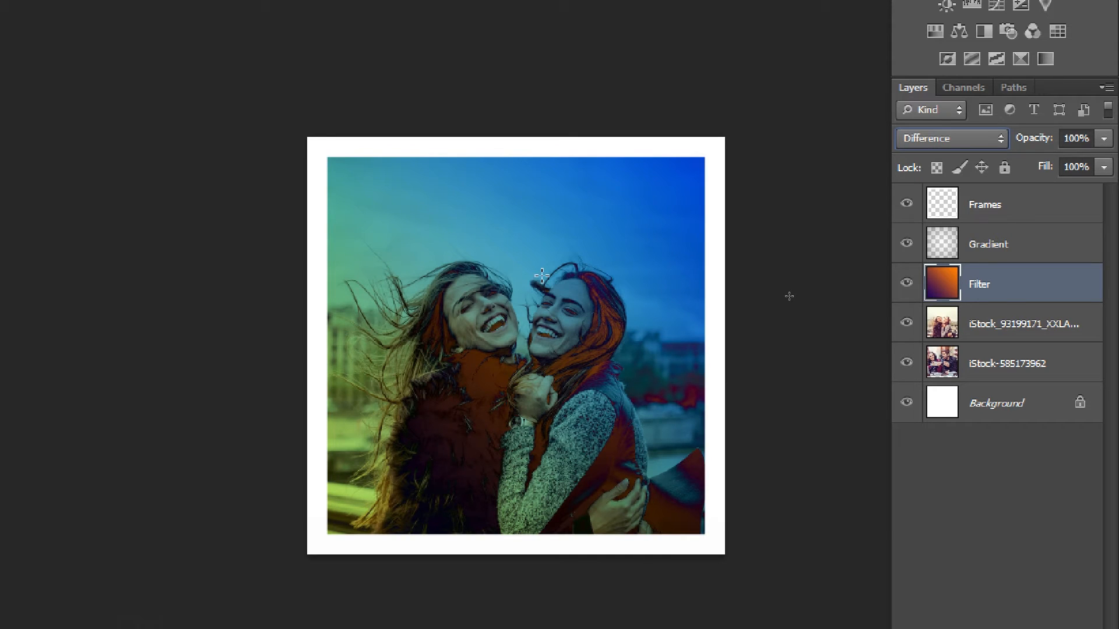
pyautogui.hotkey('shift', '+')
pyautogui.hotkey('shift', '+')
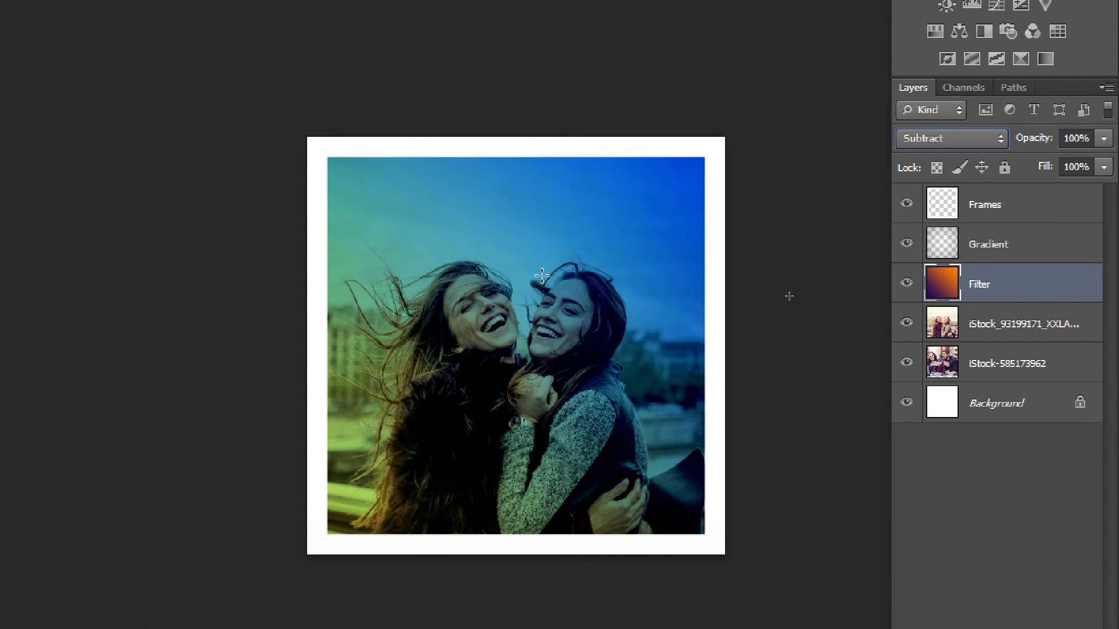
pyautogui.hotkey('shift', '+')
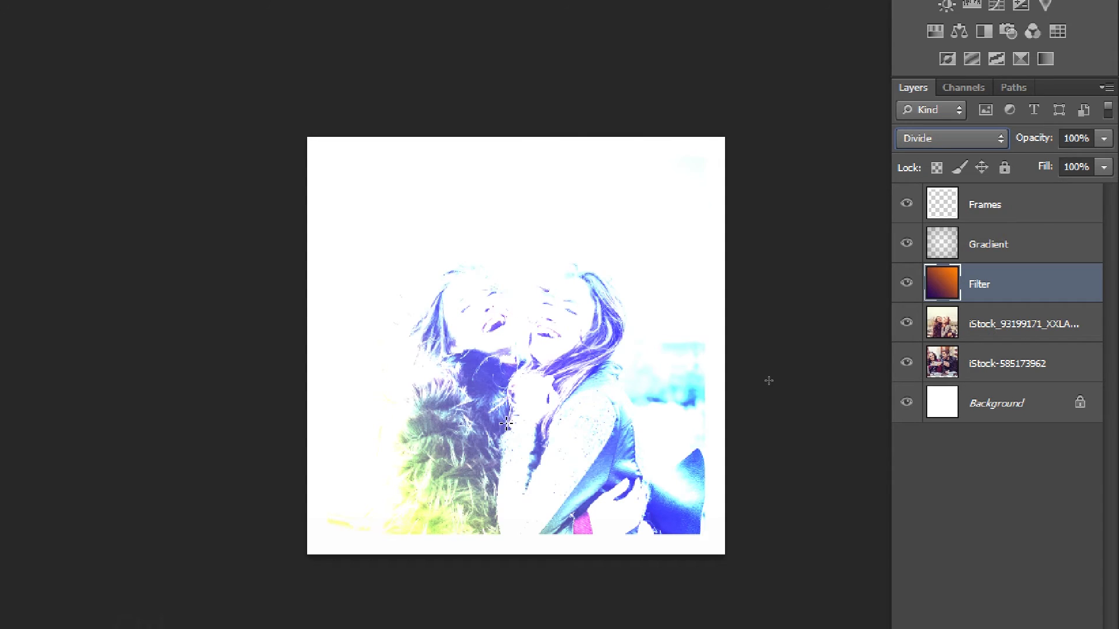
# - Set the Filter layer's blend mode to Color
pyautogui.hotkey('shift', '+')
pyautogui.hotkey('shift', '-')
pyautogui.hotkey('shift', '+')
pyautogui.hotkey('shift', '+')
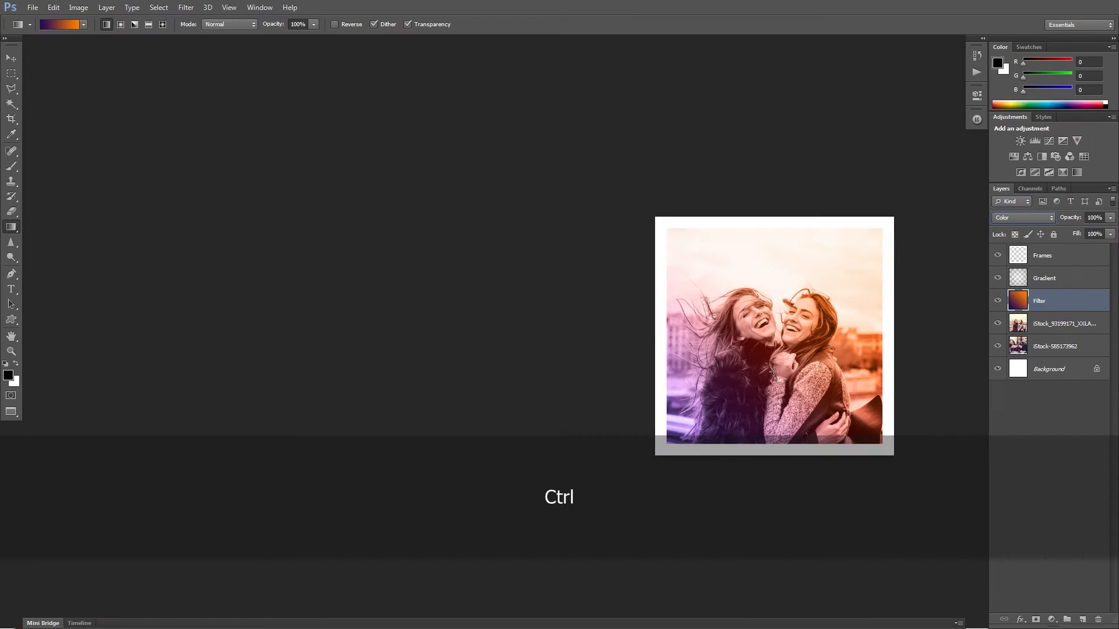
pyautogui.press('space')
pyautogui.moveTo(802, 324); pyautogui.dragTo(550, 309)
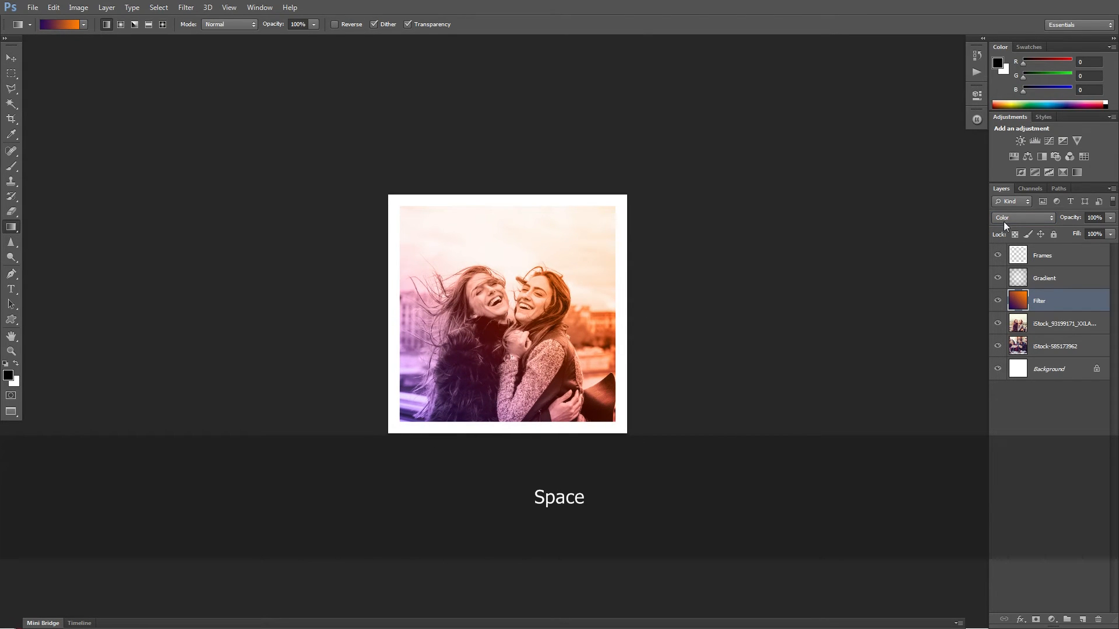
pyautogui.click(1008, 215)
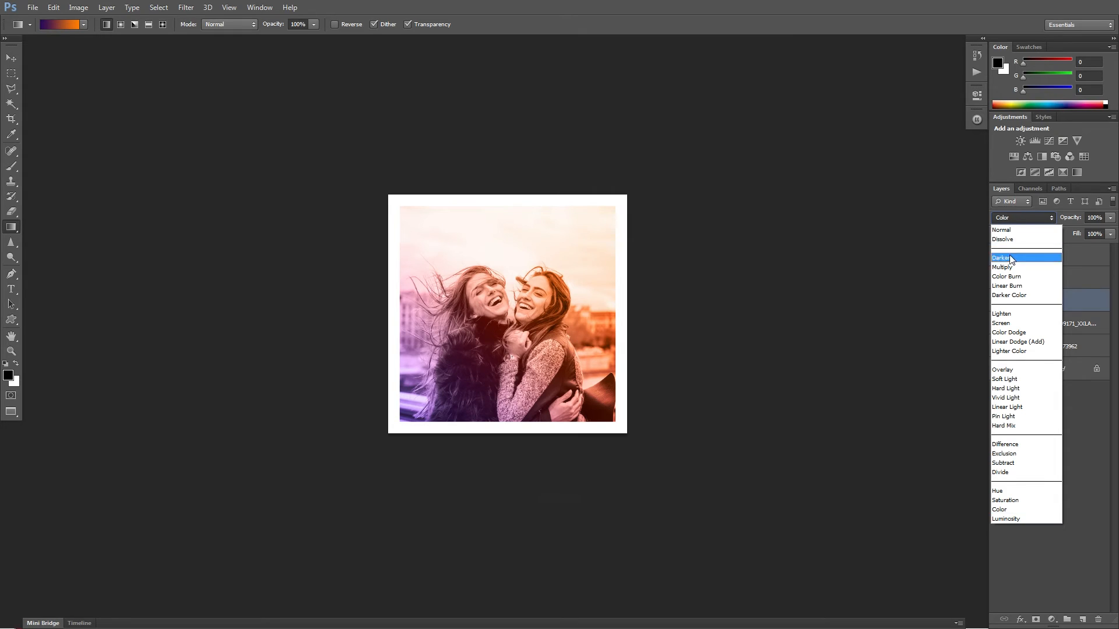
pyautogui.click(999, 510)
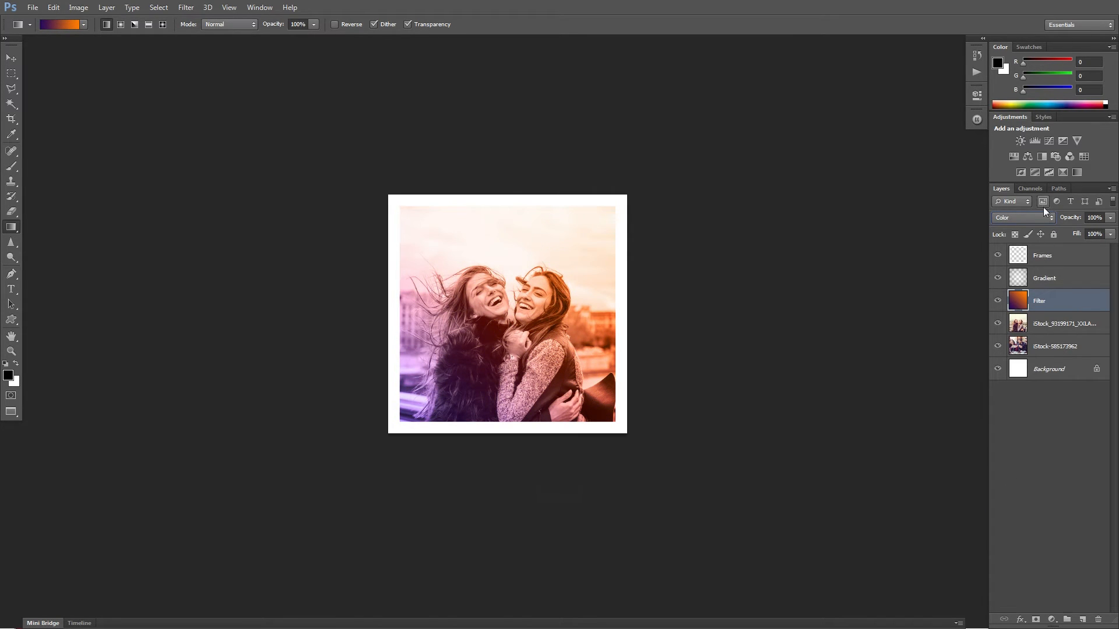
# - Set the Filter layer's blend mode to Soft Light and its opacity to 40%
pyautogui.click(1025, 219)
pyautogui.click(1036, 380)
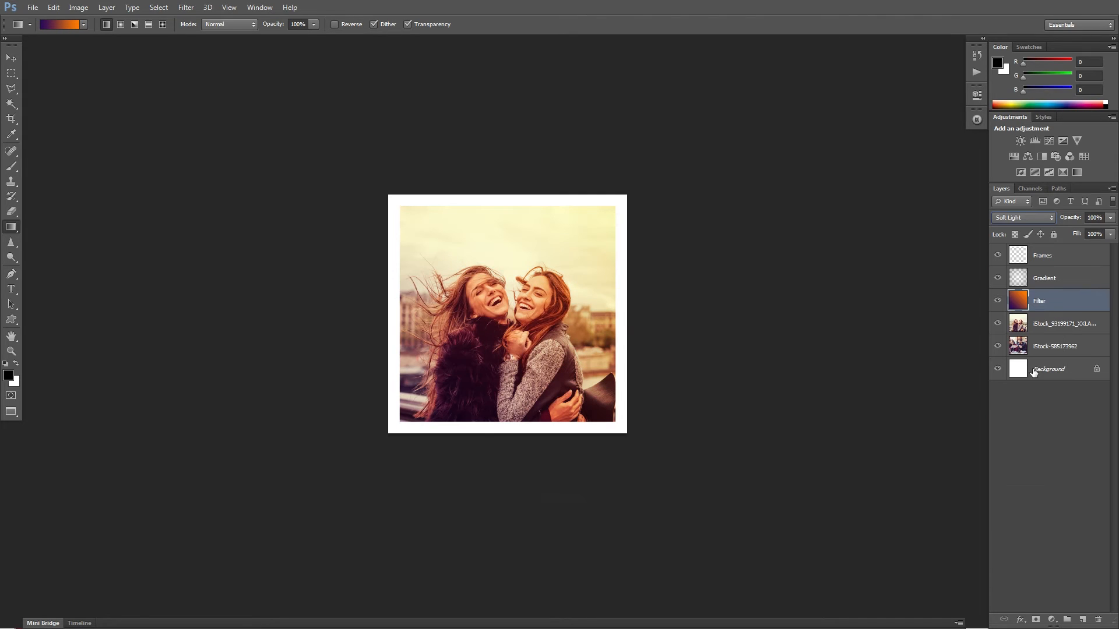
pyautogui.click(1111, 218)
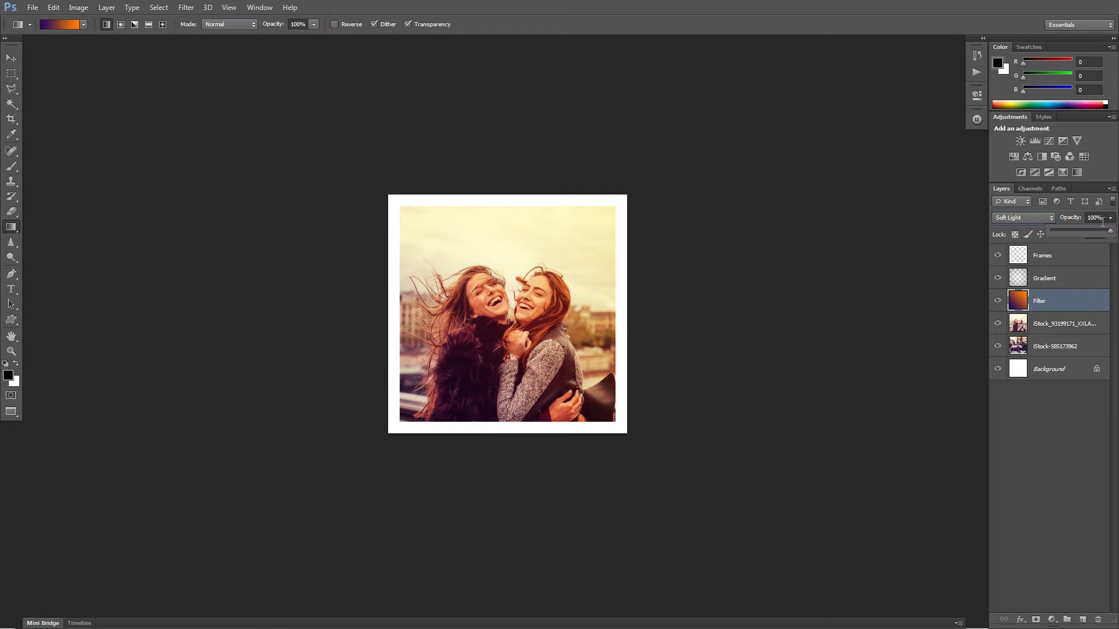
pyautogui.moveTo(1067, 232); pyautogui.dragTo(1068, 234)
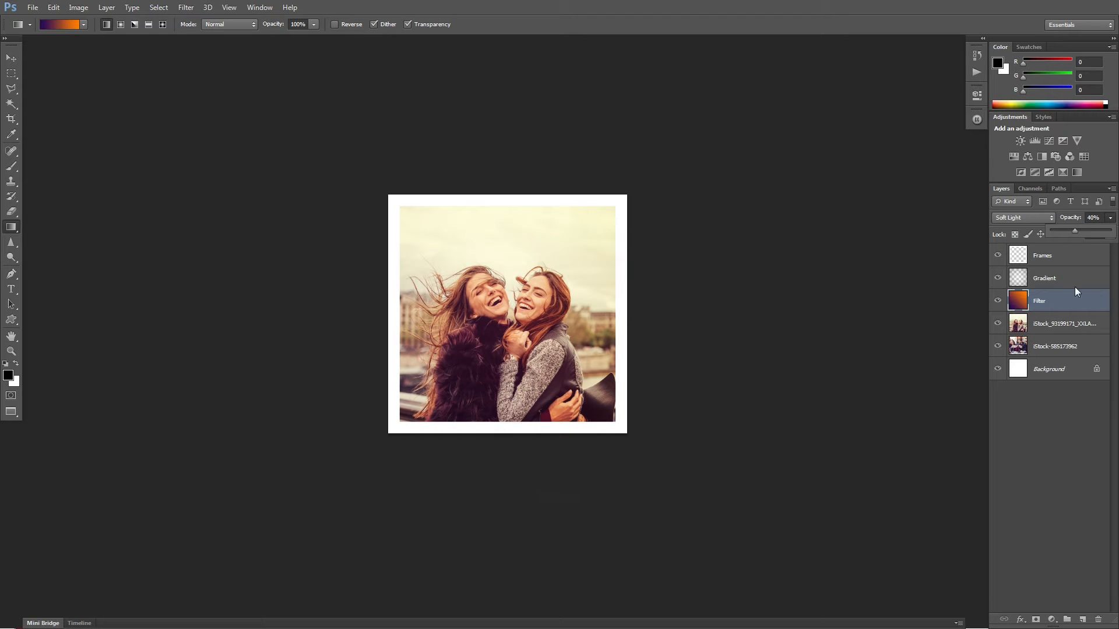
pyautogui.click(1022, 352)
# - Select the Gradient and Filter layers and toggle their visibility to compare the photo with and without the effects
pyautogui.click(1054, 280)
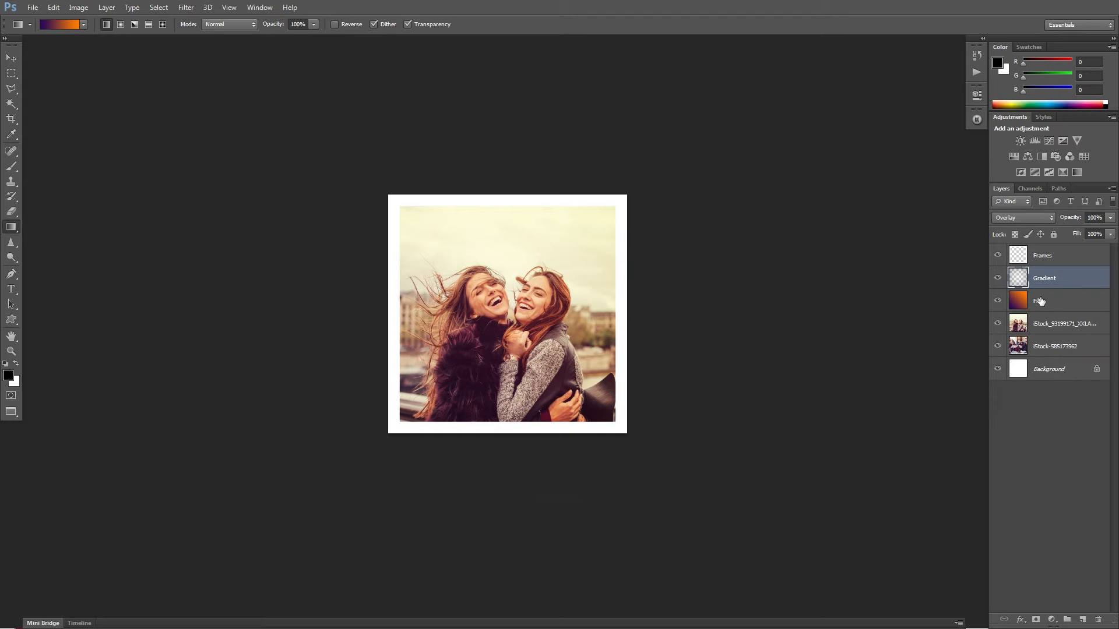
pyautogui.press('shift')
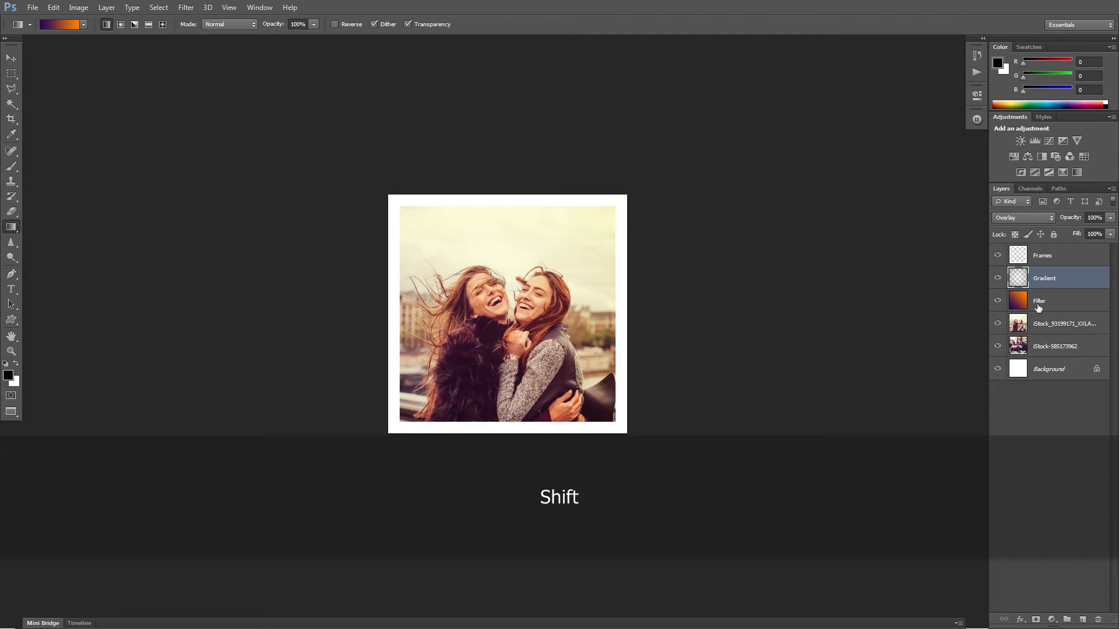
pyautogui.keyDown('shift'); pyautogui.click(1040, 302); pyautogui.keyUp('shift')
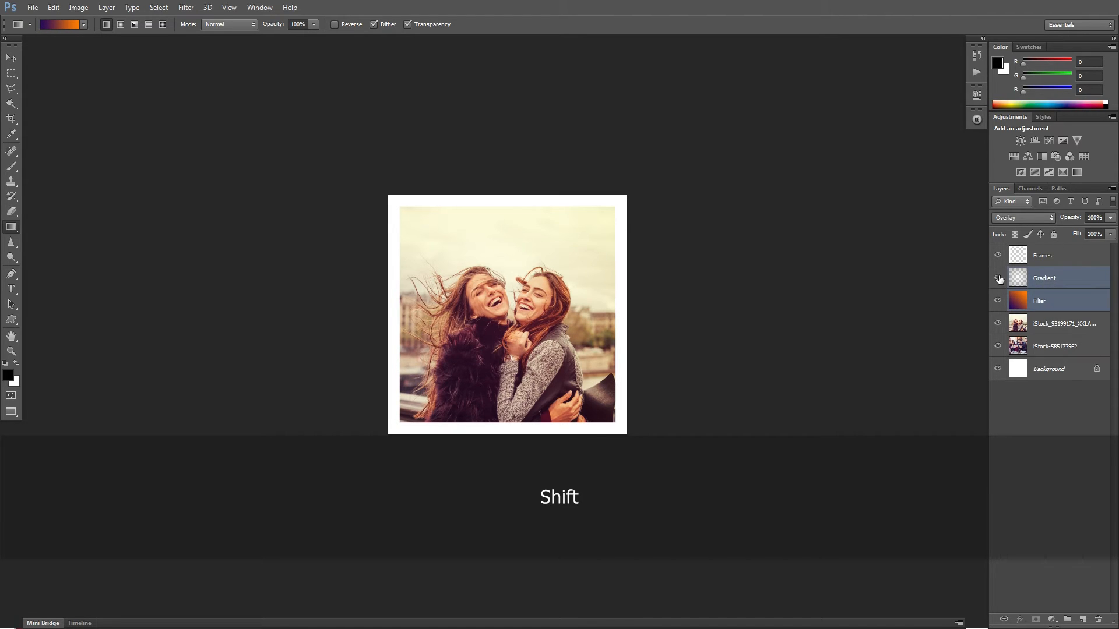
pyautogui.click(1001, 302)
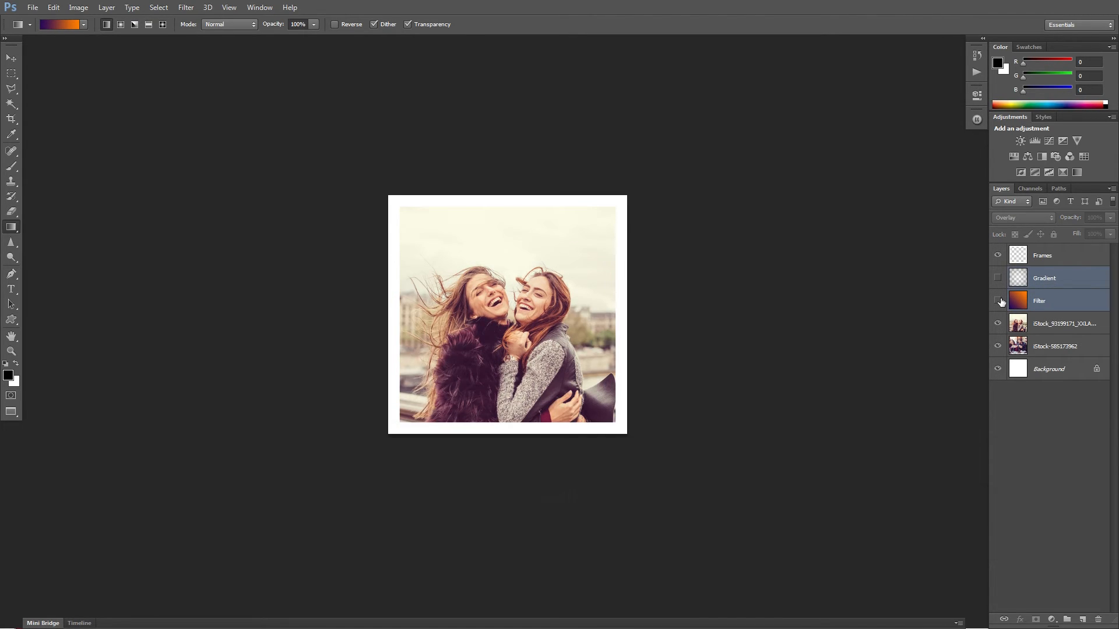
pyautogui.click(999, 283)
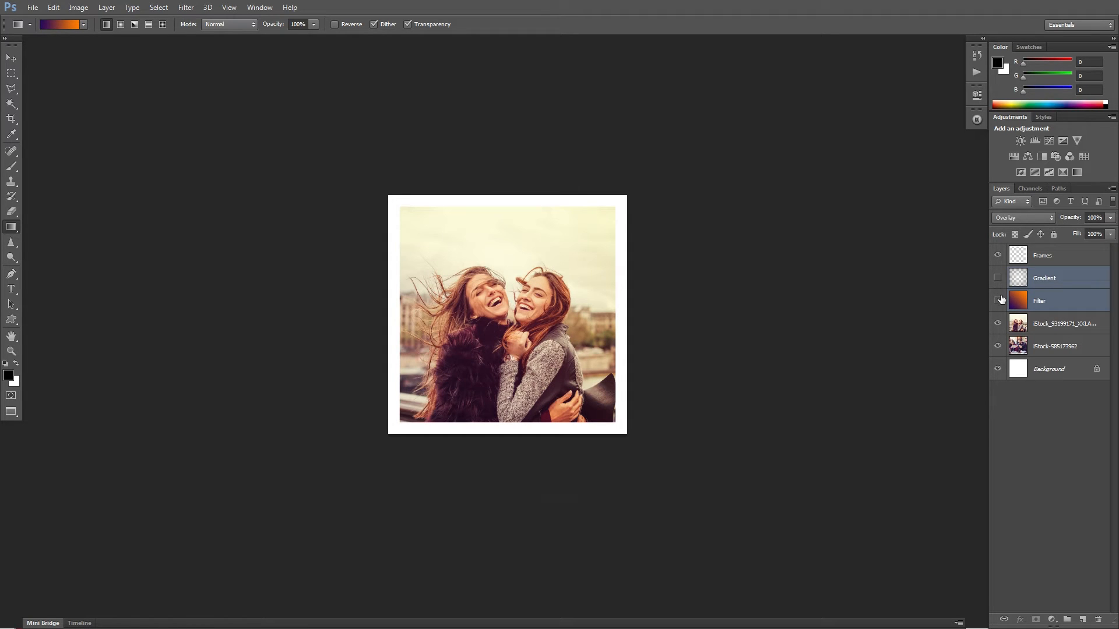
pyautogui.click(998, 280)
pyautogui.click(997, 282)
pyautogui.moveTo(997, 277)
pyautogui.mouseDown()
pyautogui.moveTo(997, 299)
pyautogui.moveTo(998, 280)
pyautogui.mouseUp()
# - Set the Filter layer's blend mode to Hue and its opacity to 100%
pyautogui.click(1042, 303)
pyautogui.click(1031, 218)
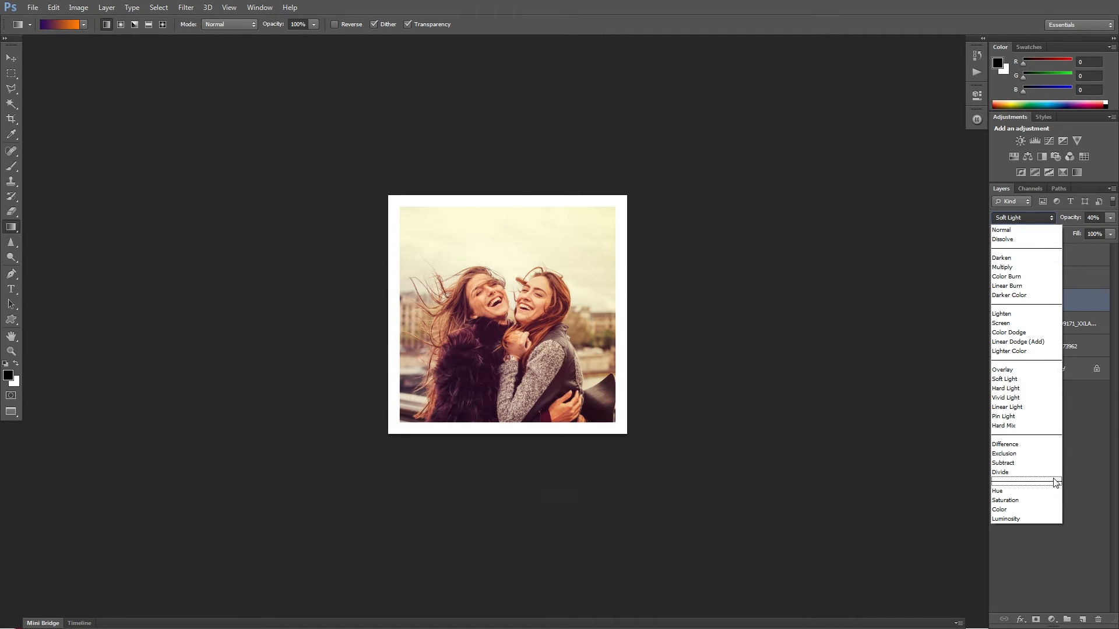
pyautogui.click(1029, 493)
pyautogui.click(1109, 218)
pyautogui.click(1113, 233)
pyautogui.click(1052, 301)
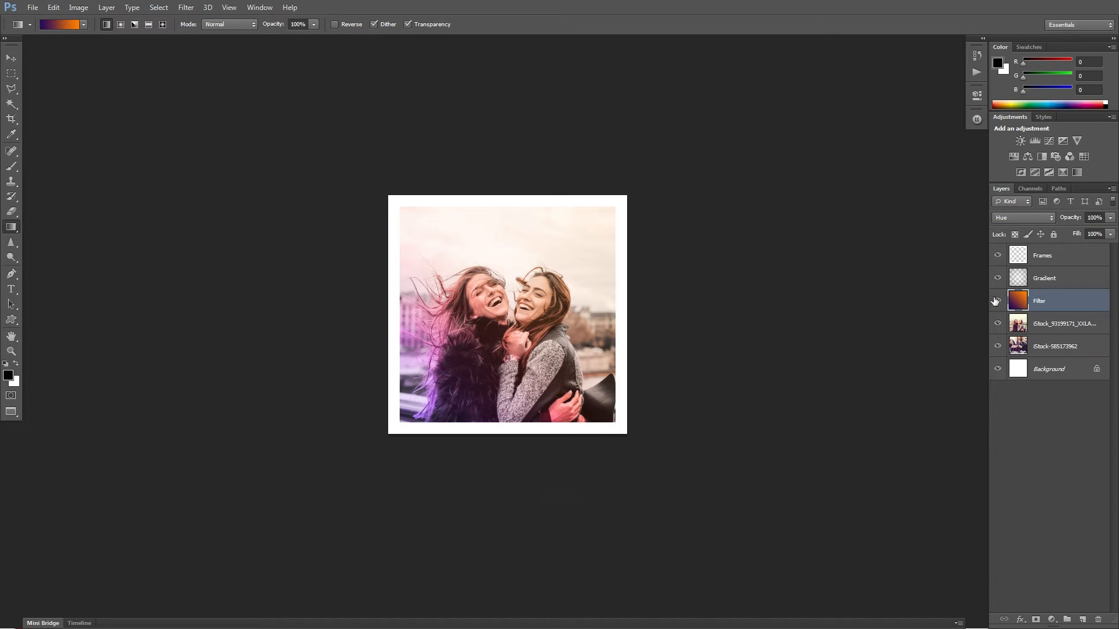
# - Compare the photo with the Gradient and Filter layers hidden and shown, then deselect all layers
pyautogui.keyDown('shift'); pyautogui.click(1044, 280); pyautogui.keyUp('shift')
pyautogui.moveTo(998, 278)
pyautogui.mouseDown()
pyautogui.moveTo(1000, 303)
pyautogui.moveTo(998, 279)
pyautogui.mouseUp()
pyautogui.click(1026, 399)
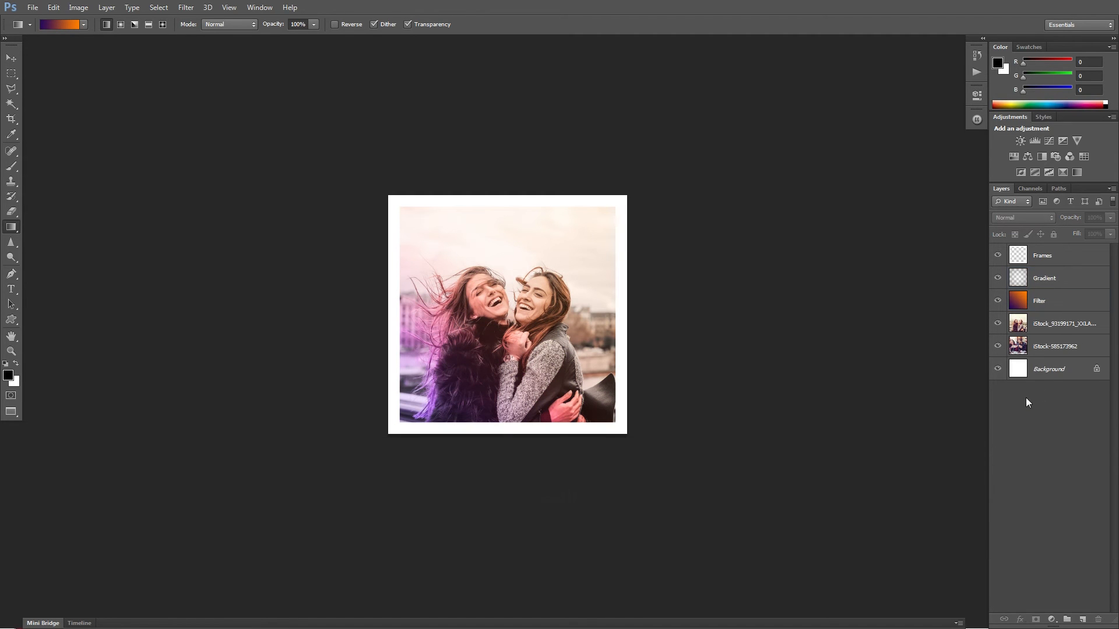
# - Select the Filter layer and set its blend mode to Normal
pyautogui.click(1044, 300)
pyautogui.click(1015, 218)
pyautogui.click(1004, 230)
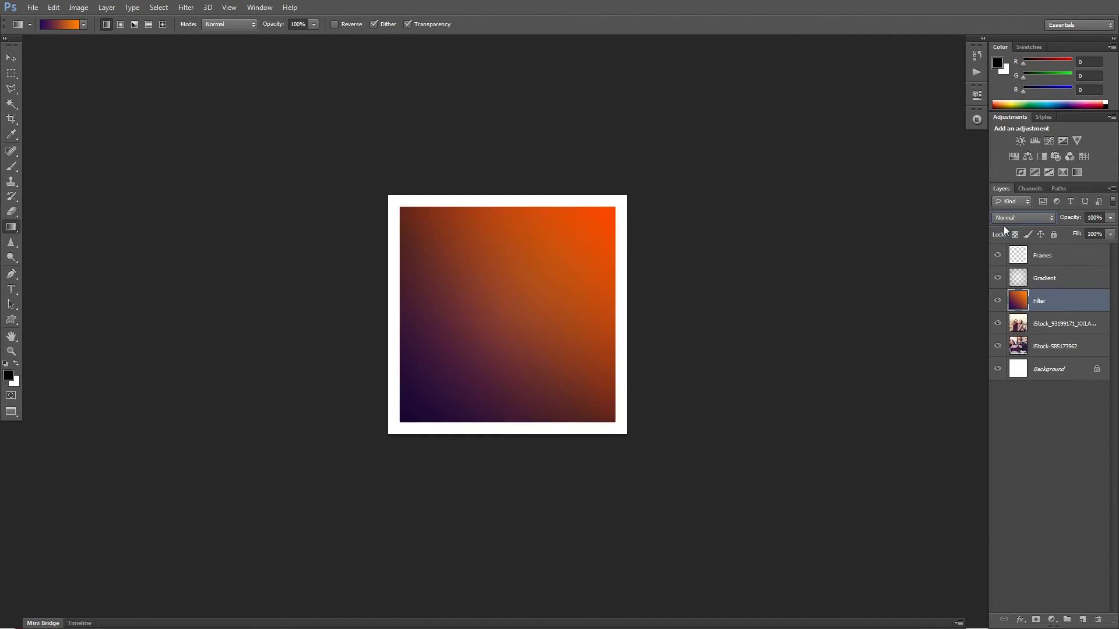
# - Open the current violet-to-orange gradient for editing and change its starting color stop to a medium blue
pyautogui.click(85, 24)
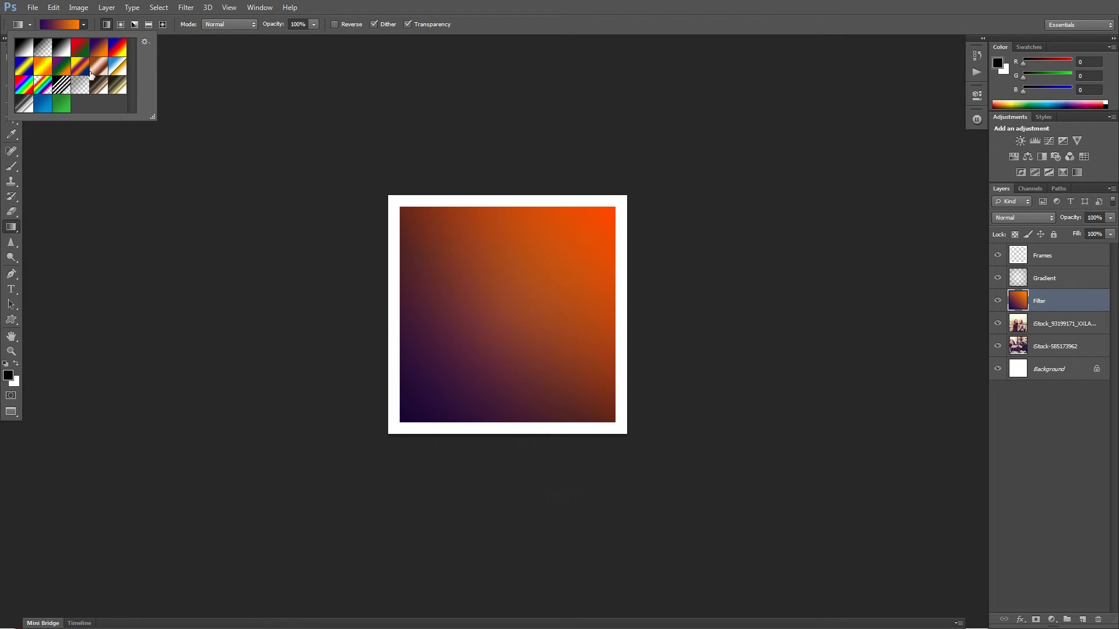
pyautogui.click(55, 23)
pyautogui.moveTo(347, 320); pyautogui.dragTo(348, 319)
pyautogui.click(403, 365)
pyautogui.click(624, 271)
pyautogui.click(583, 242)
pyautogui.click(739, 211)
# - Change the gradient's ending color stop to light blue #9de4f9 and accept the edited gradient
pyautogui.click(570, 319)
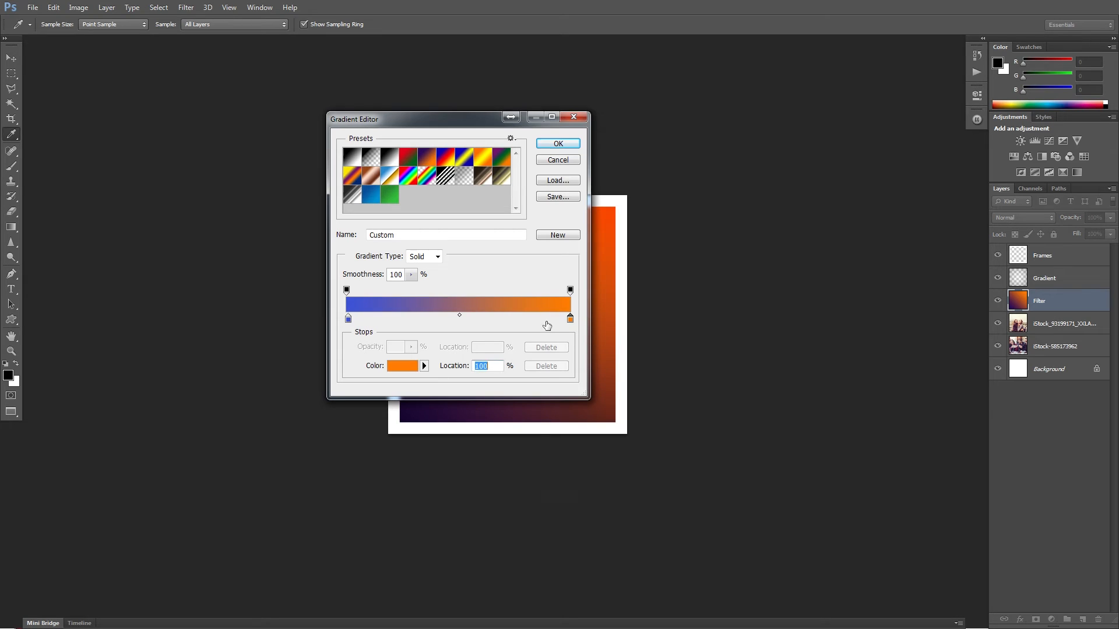
pyautogui.click(402, 366)
pyautogui.moveTo(620, 295); pyautogui.dragTo(615, 286)
pyautogui.click(518, 220)
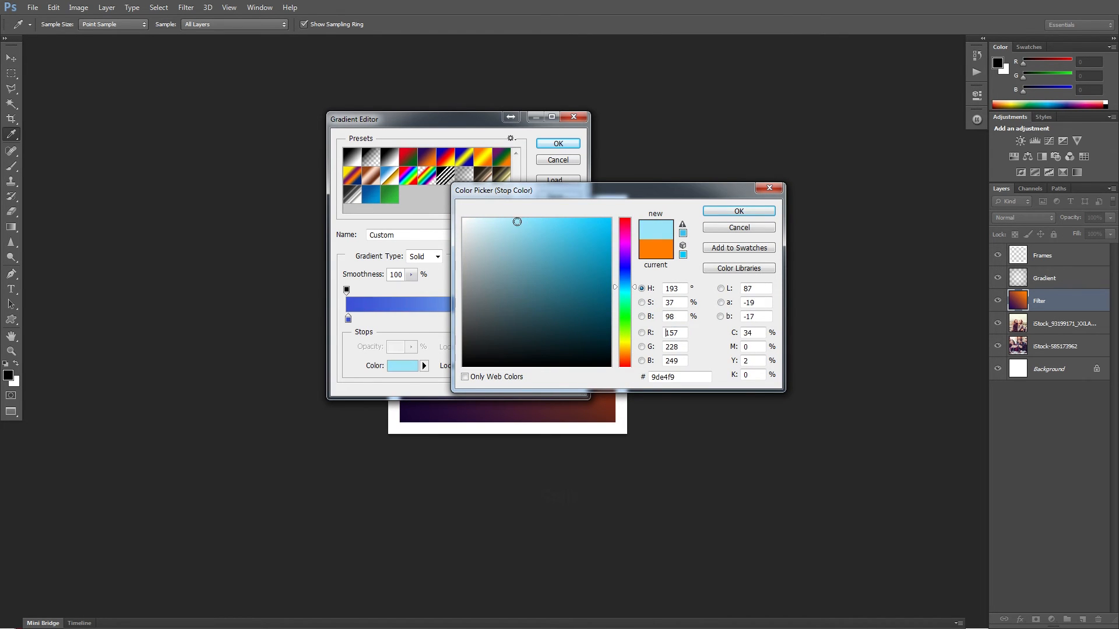
pyautogui.click(739, 211)
pyautogui.click(548, 148)
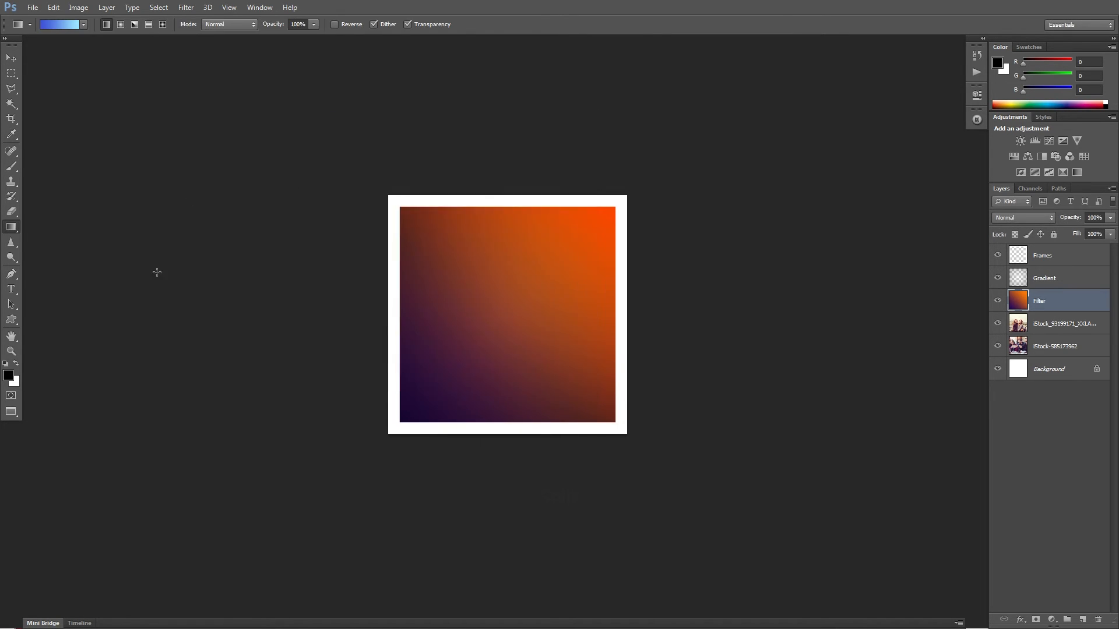
# - Fill the Filter layer with the blue gradient from the photo's lower-left to upper-right corner, and set it to Overlay at 45% opacity
pyautogui.moveTo(397, 413); pyautogui.dragTo(642, 183)
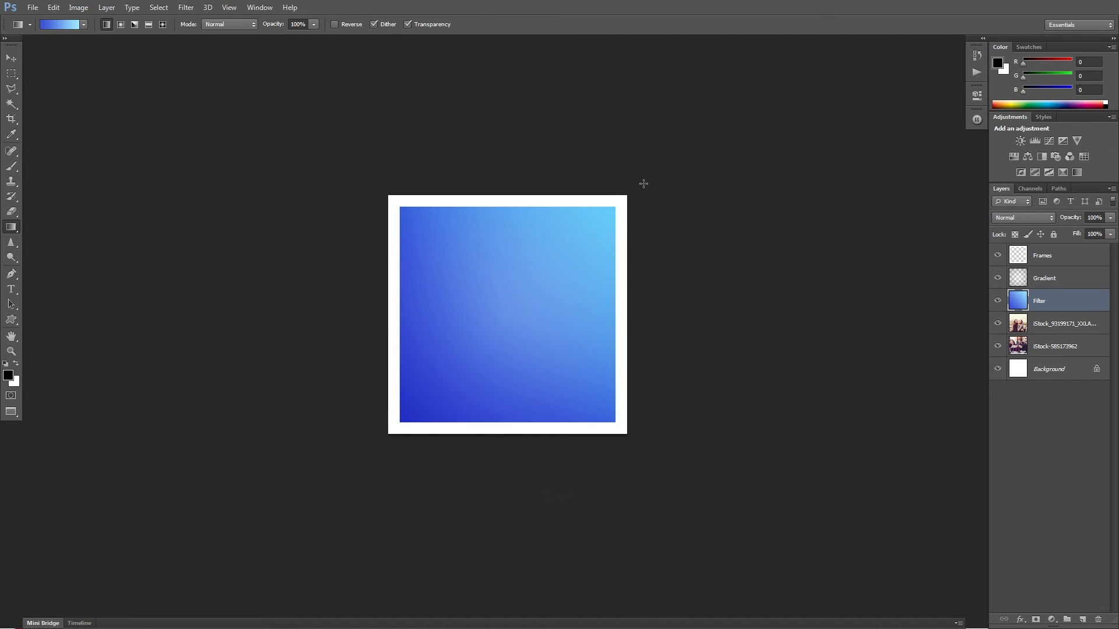
pyautogui.click(1021, 221)
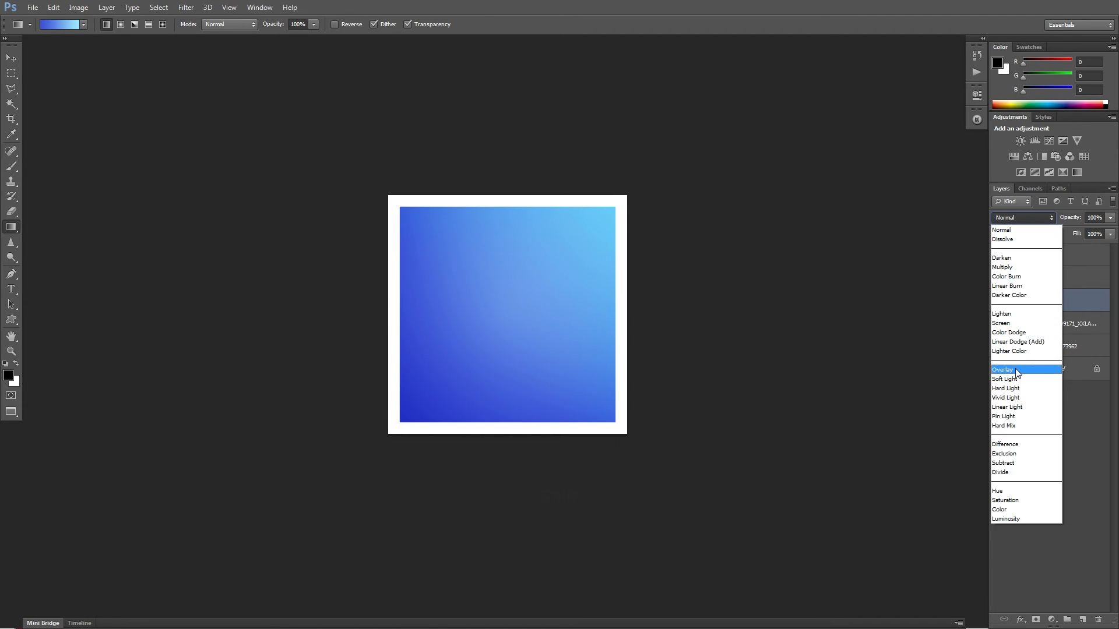
pyautogui.click(1055, 368)
pyautogui.click(1110, 218)
pyautogui.moveTo(1050, 228); pyautogui.dragTo(1078, 232)
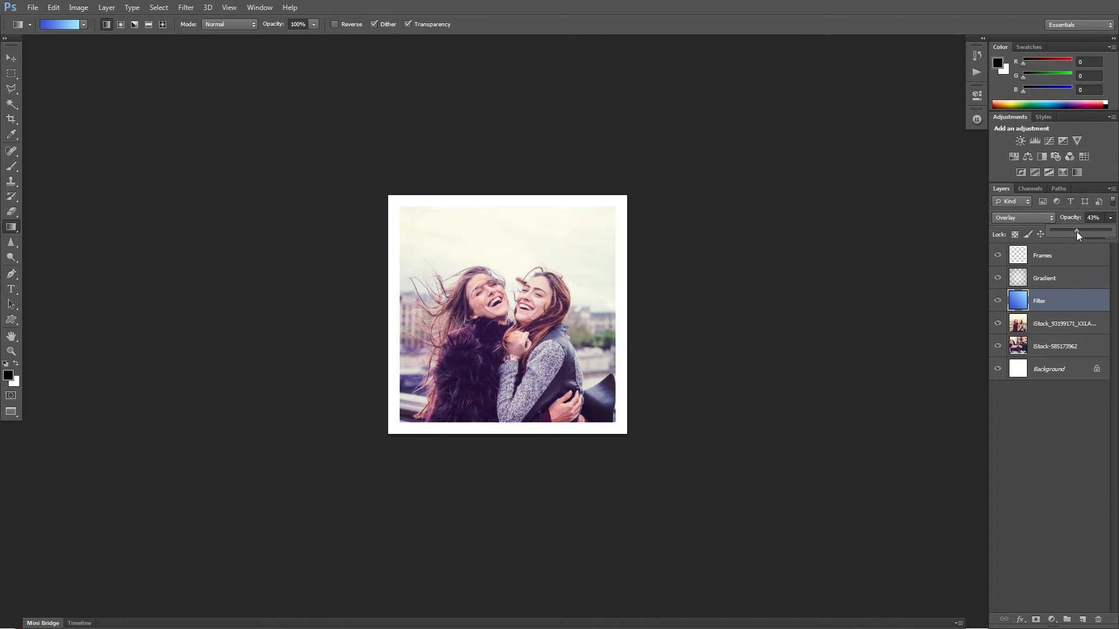
pyautogui.click(997, 301)
pyautogui.click(998, 301)
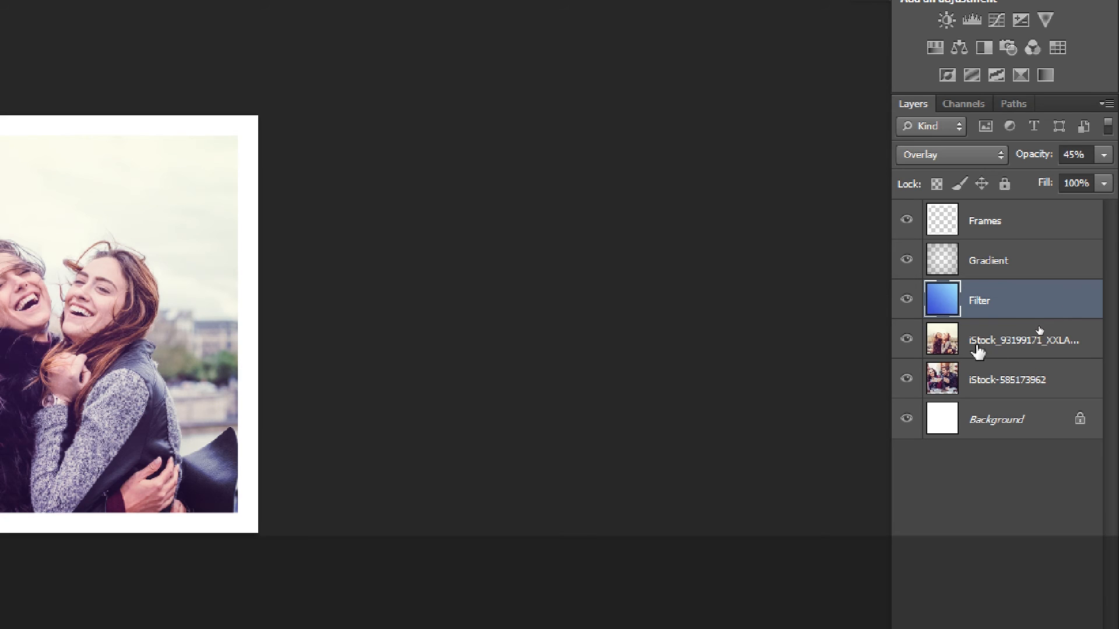
# - Hide the iStock_93199171 photo layer and compare the couple photo beneath with the Gradient and Filter layers off and on
pyautogui.click(978, 350)
pyautogui.click(903, 343)
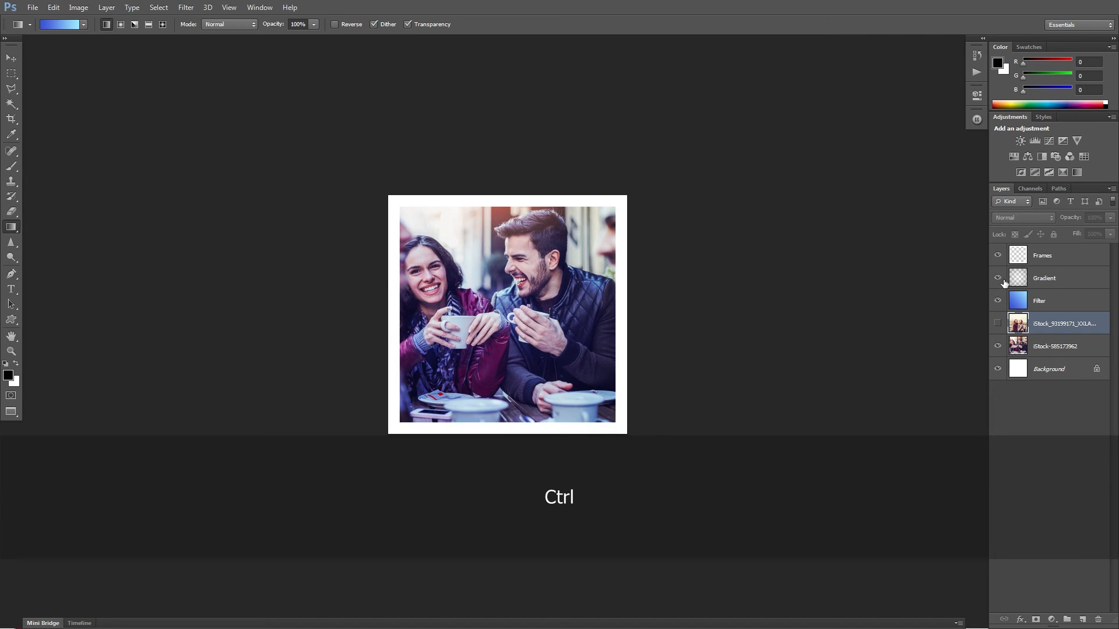
pyautogui.click(999, 280)
pyautogui.click(998, 300)
pyautogui.click(999, 278)
pyautogui.click(998, 301)
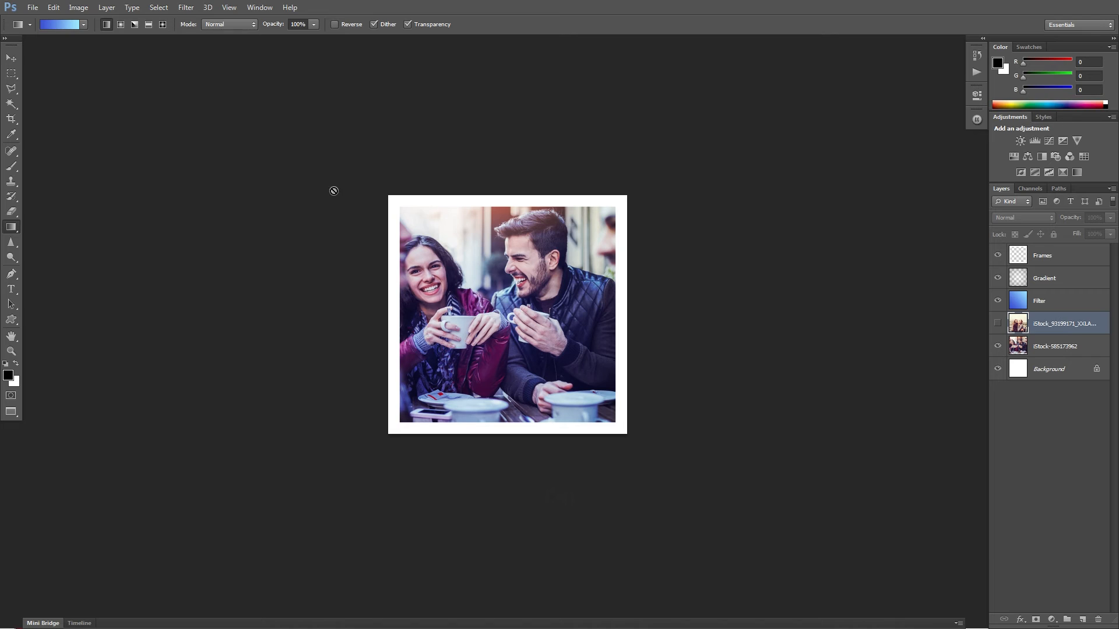
# - Hide the Filter layer and add a new empty layer directly above it
pyautogui.press('v')
pyautogui.click(1056, 303)
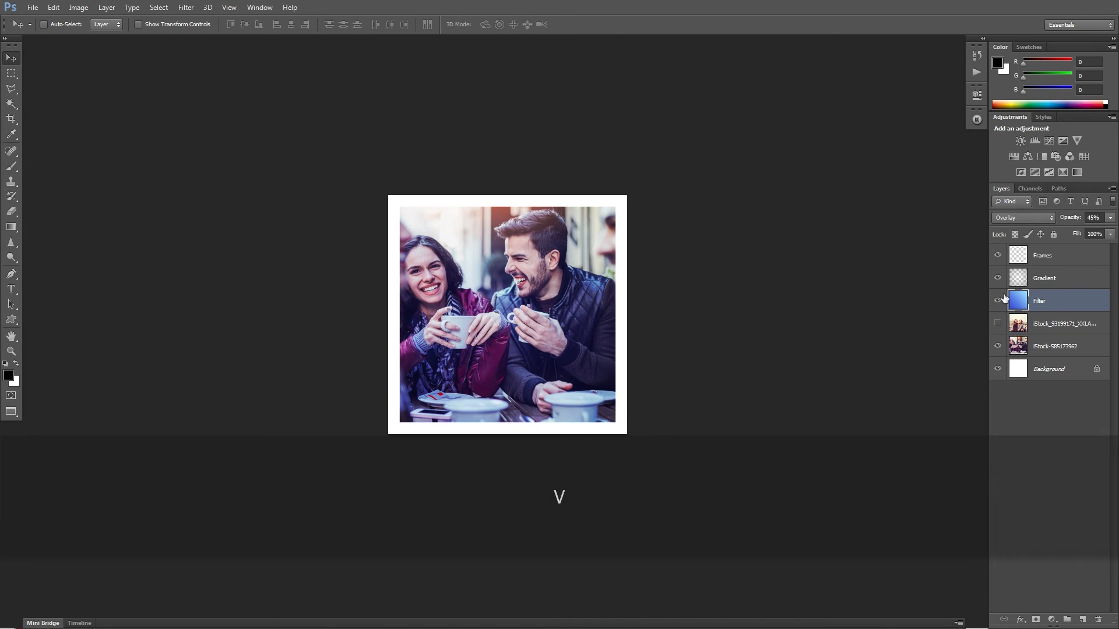
pyautogui.click(1019, 220)
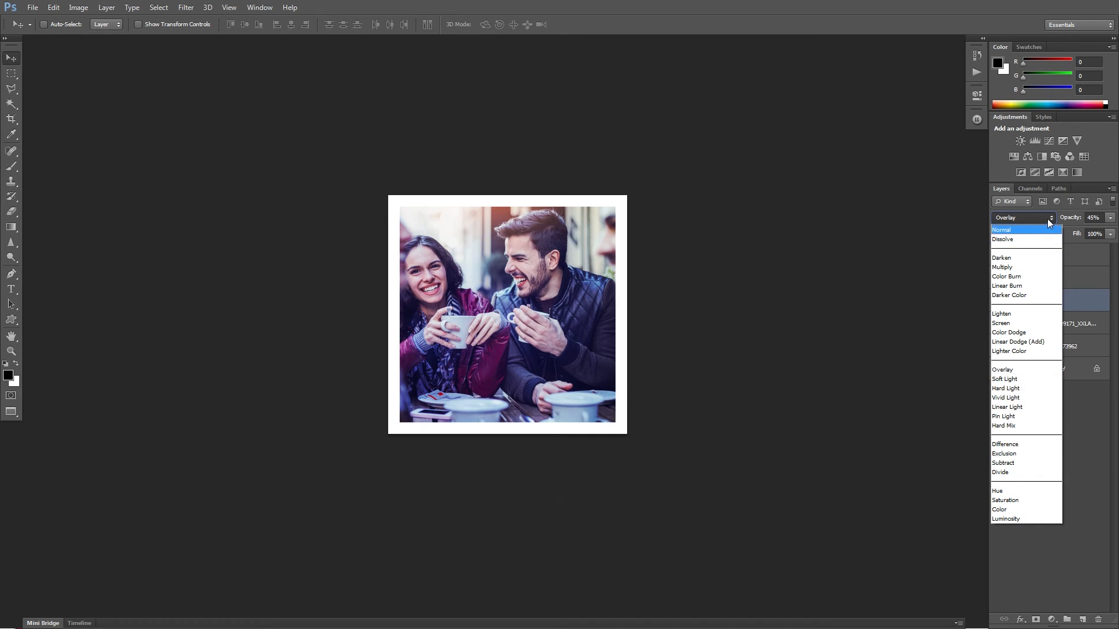
pyautogui.click(1030, 219)
pyautogui.click(998, 300)
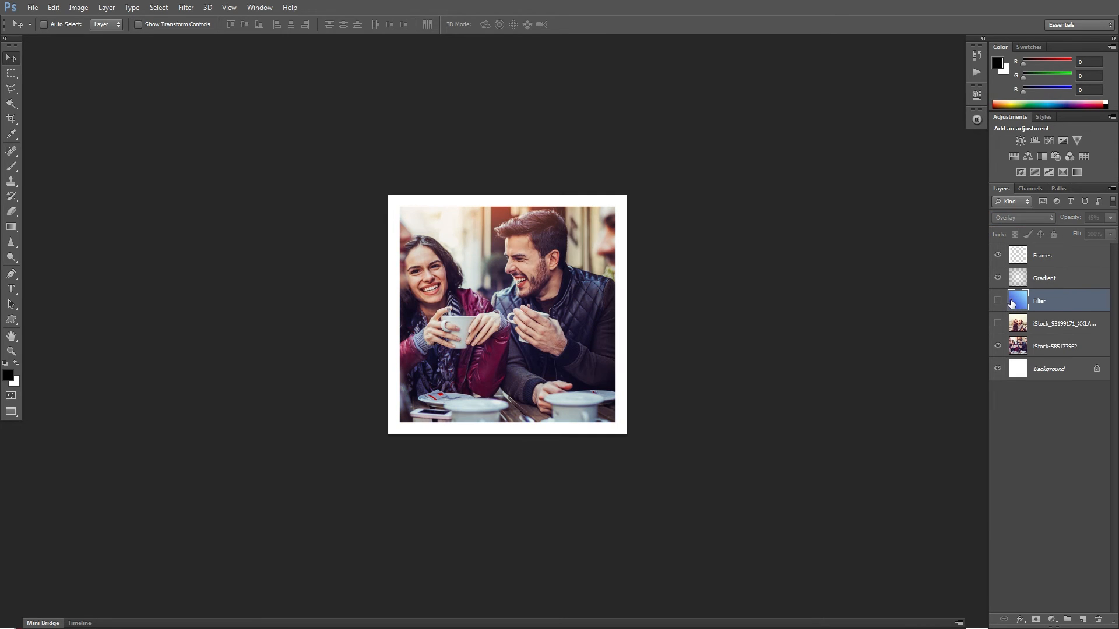
pyautogui.click(1083, 620)
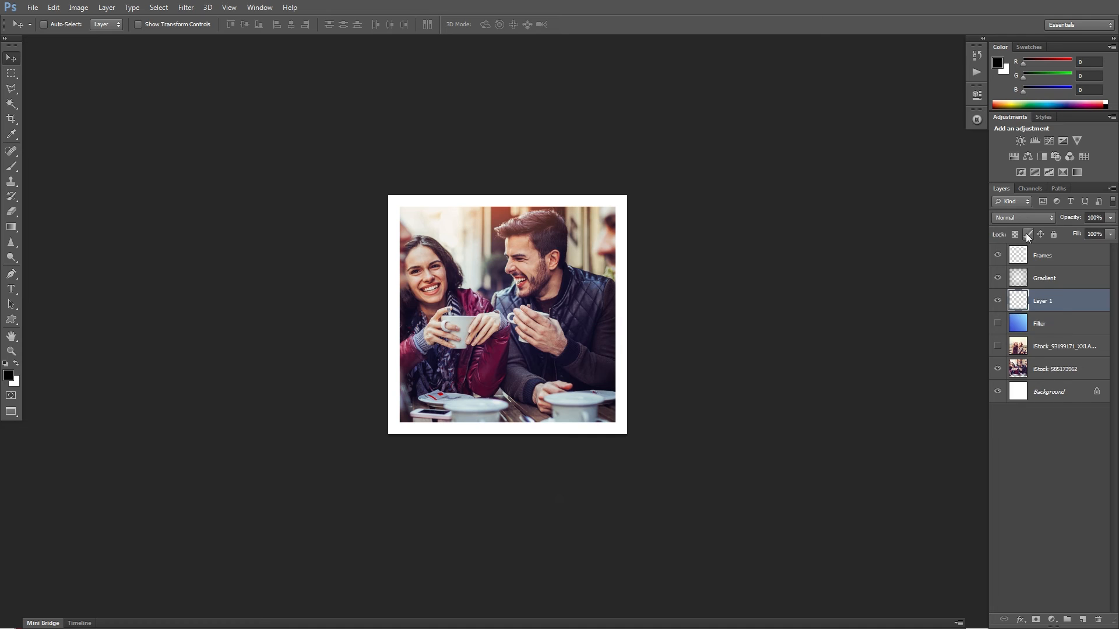
pyautogui.click(1015, 218)
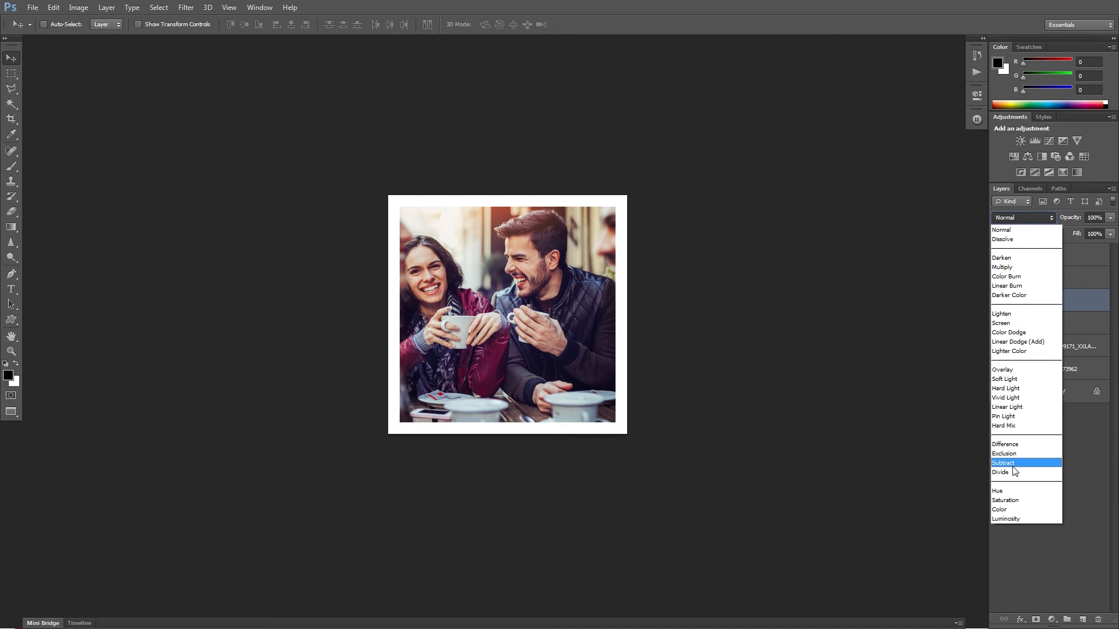
pyautogui.click(1082, 309)
# - Set the foreground color to dark navy blue #102239
pyautogui.click(14, 377)
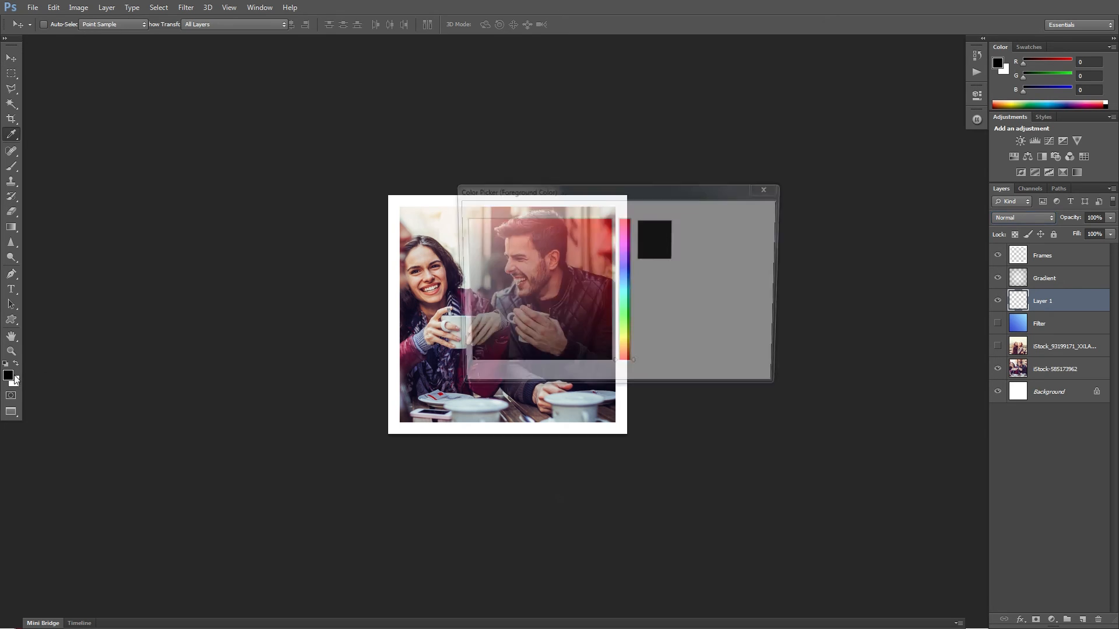
pyautogui.moveTo(614, 289); pyautogui.dragTo(613, 279)
pyautogui.click(574, 338)
pyautogui.moveTo(574, 338); pyautogui.dragTo(569, 334)
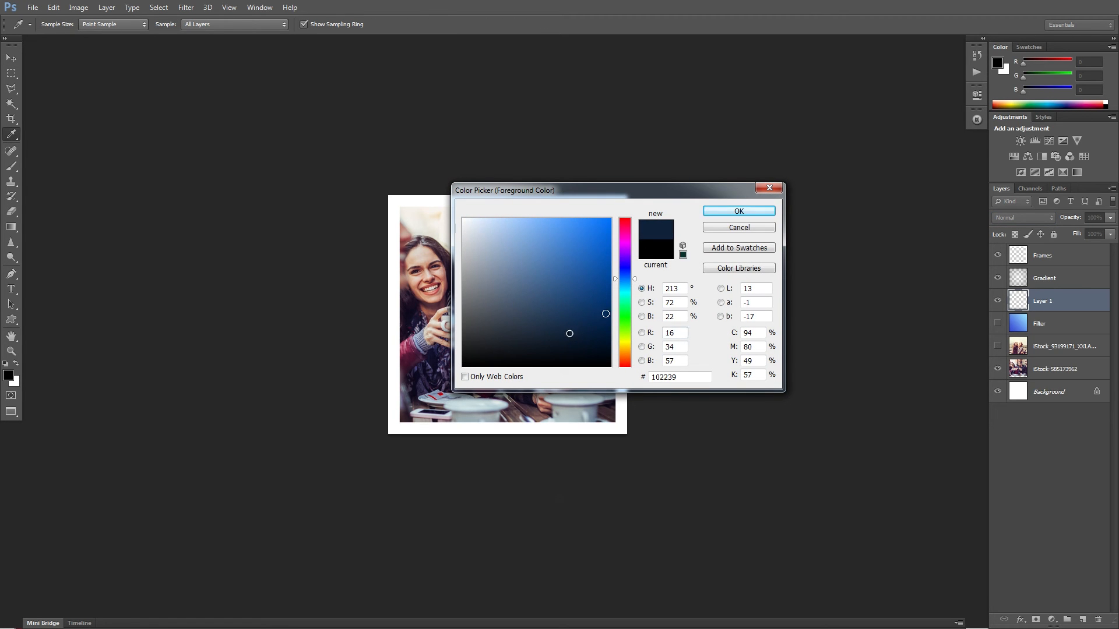
pyautogui.click(738, 211)
# - Fill the new empty layer with the navy foreground color using the Paint Bucket tool
pyautogui.rightClick(17, 227)
pyautogui.click(70, 236)
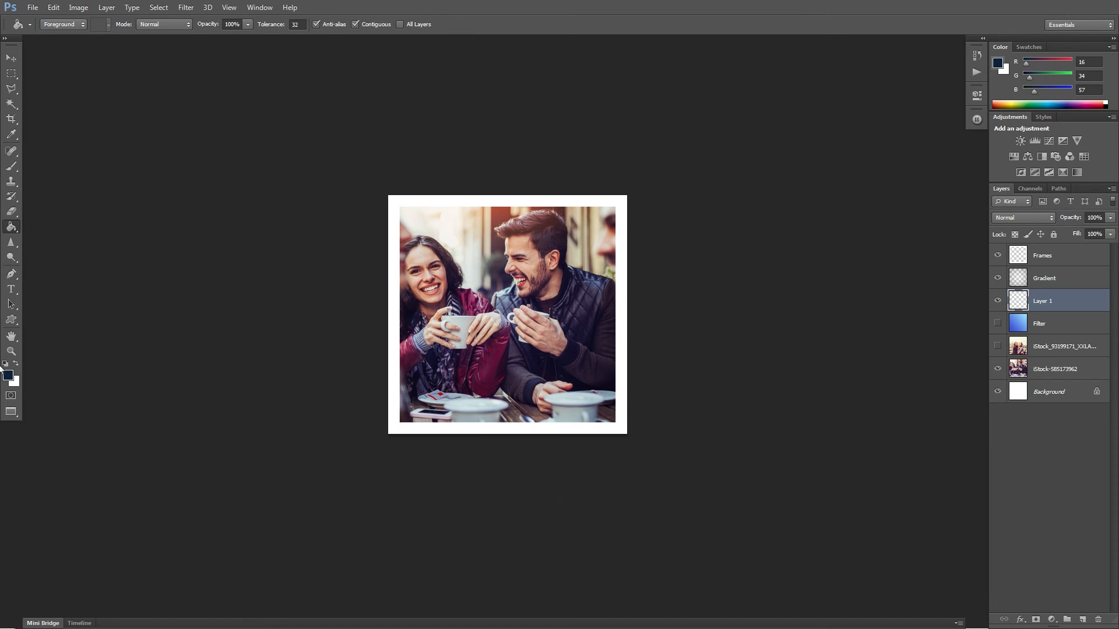
pyautogui.click(469, 322)
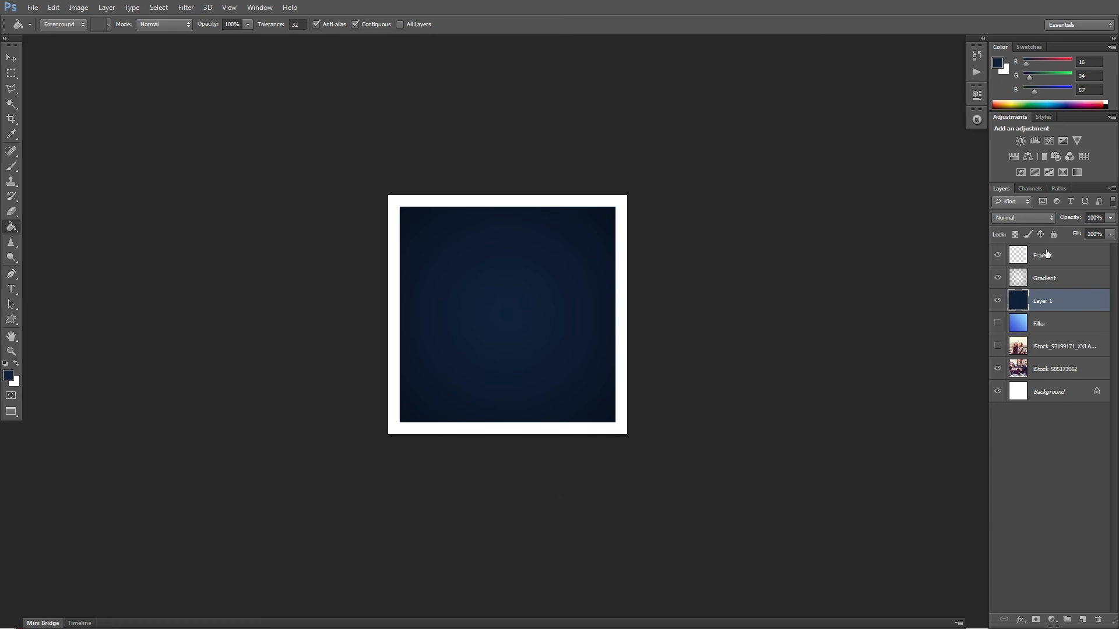
# - Set the navy layer's blend mode to Exclusion, and show the iStock_93199171 photo layer again to check the effect on it
pyautogui.click(1034, 218)
pyautogui.click(1021, 454)
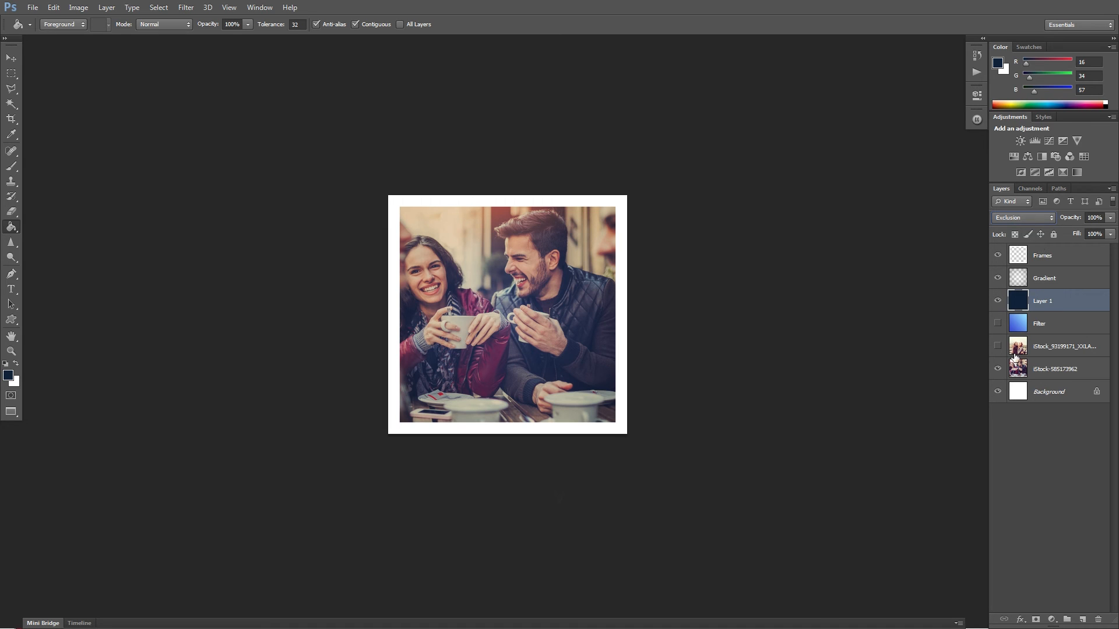
pyautogui.click(998, 347)
pyautogui.click(997, 301)
pyautogui.click(997, 300)
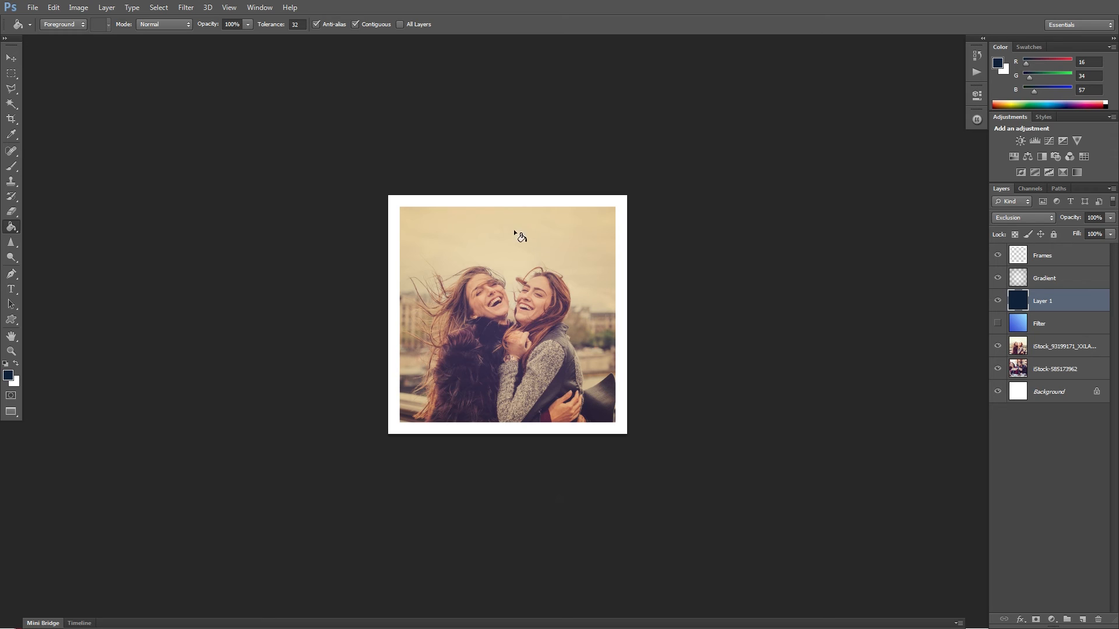
# - Set the navy layer's blend mode to Difference
pyautogui.click(1022, 216)
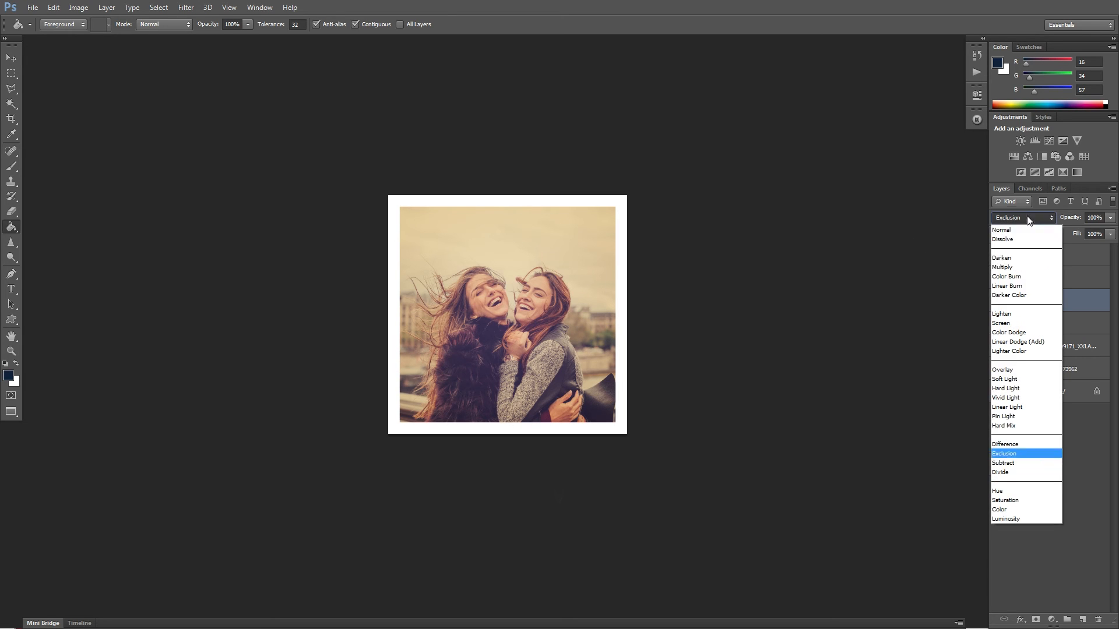
pyautogui.click(1008, 444)
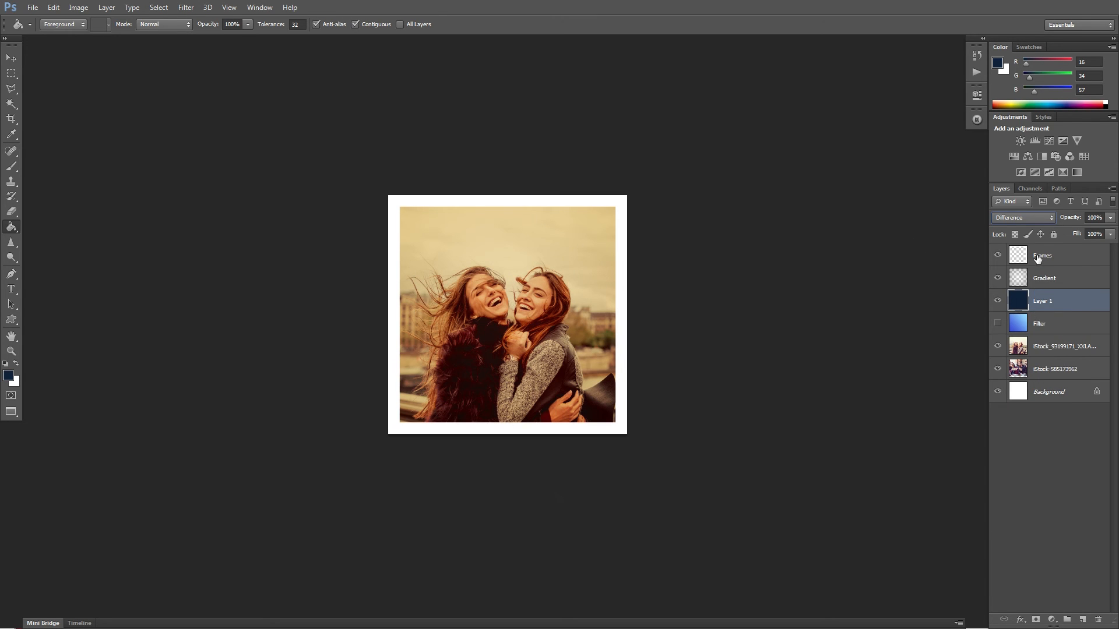
# - Try blend modes such as Divide on the navy Layer 1, and settle on Exclusion
pyautogui.press('Down')
pyautogui.press('Down')
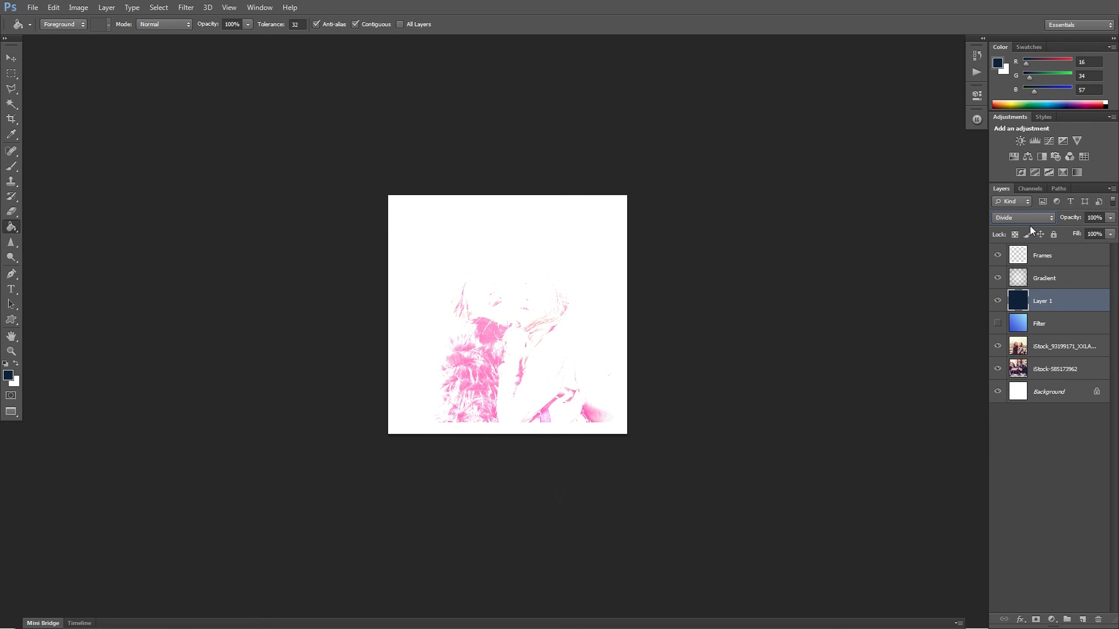
pyautogui.press('Up')
pyautogui.press('Up')
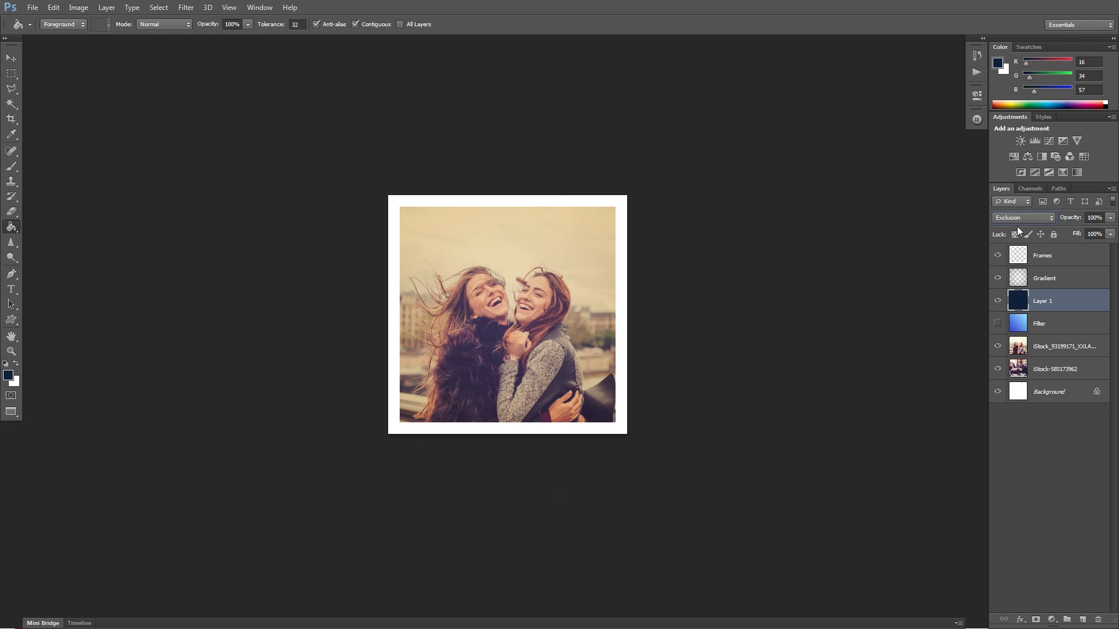
# - Set the foreground color to dark green #06270b and fill Layer 1 with it using the Paint Bucket tool
pyautogui.click(14, 375)
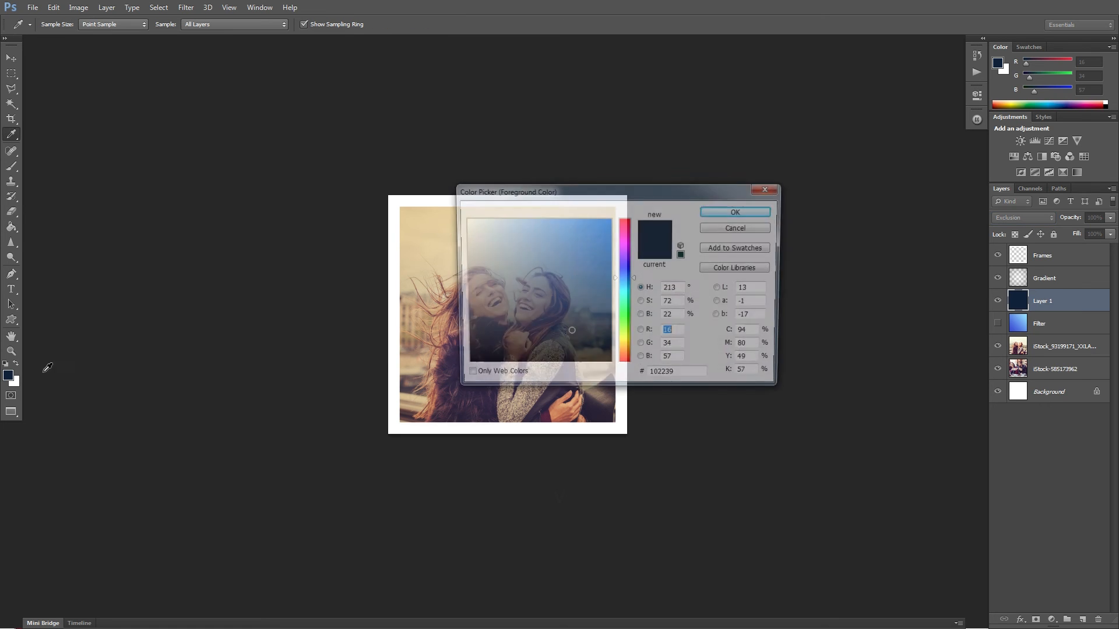
pyautogui.click(588, 344)
pyautogui.click(619, 321)
pyautogui.moveTo(618, 321); pyautogui.dragTo(620, 315)
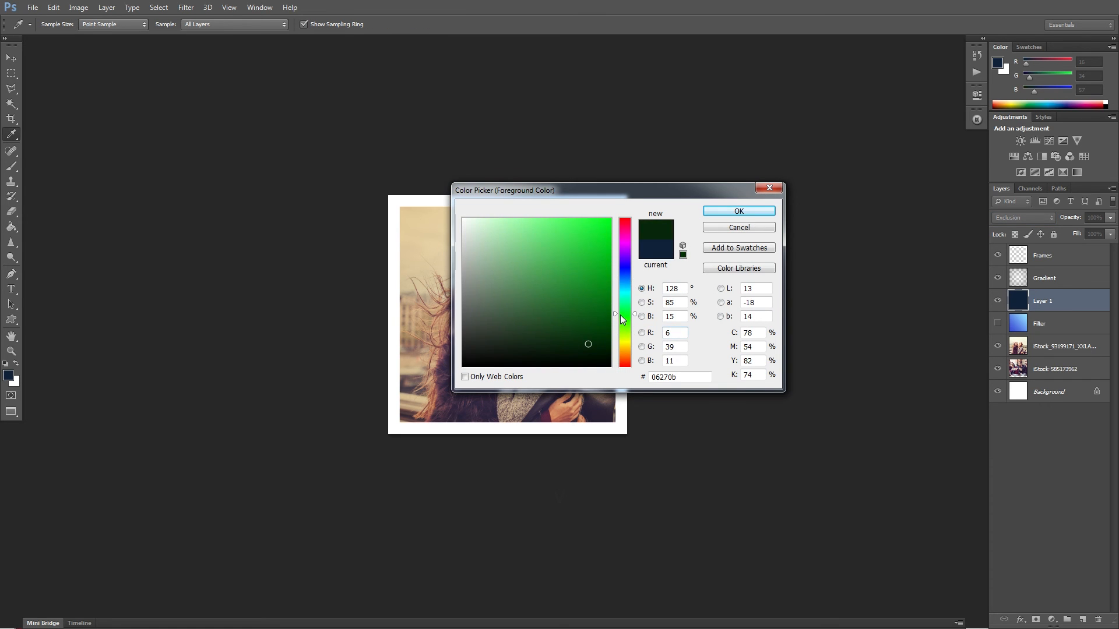
pyautogui.click(739, 211)
pyautogui.press('g')
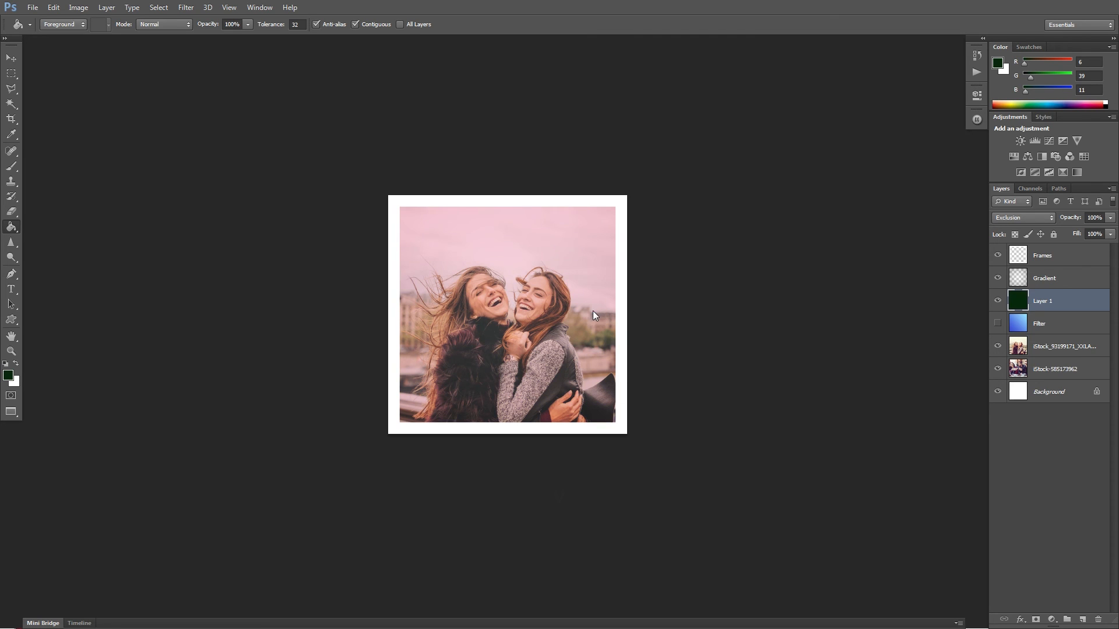
# - Toggle the green layer and the iStock_93199171 photo layer off and on to compare the effect on both photos, and activate the Move tool
pyautogui.click(998, 301)
pyautogui.click(997, 301)
pyautogui.click(996, 348)
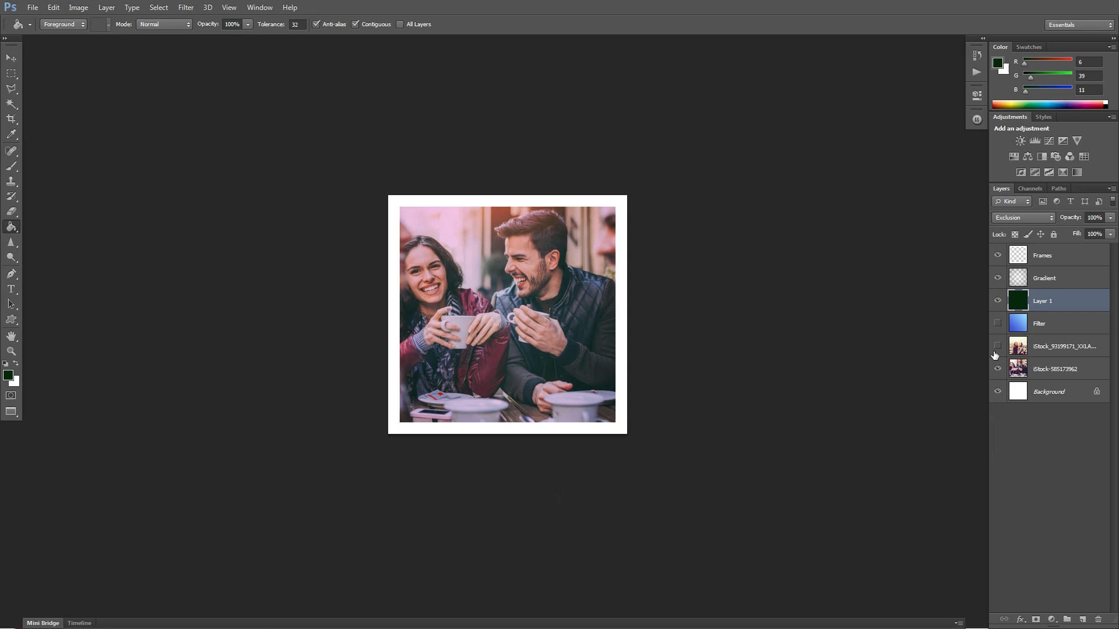
pyautogui.click(998, 346)
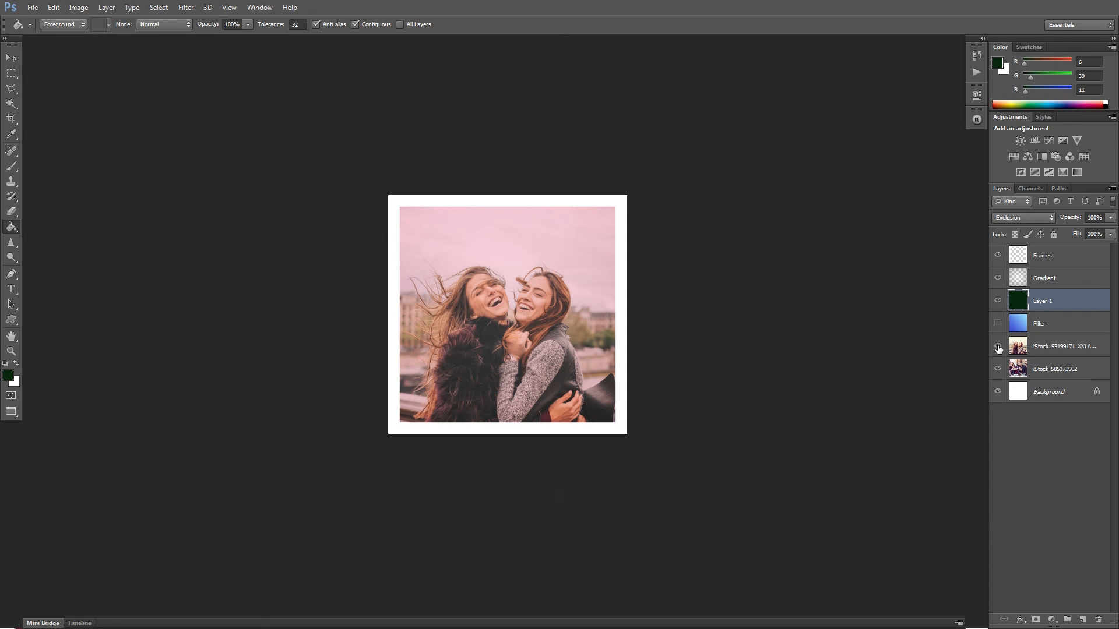
pyautogui.press('v')
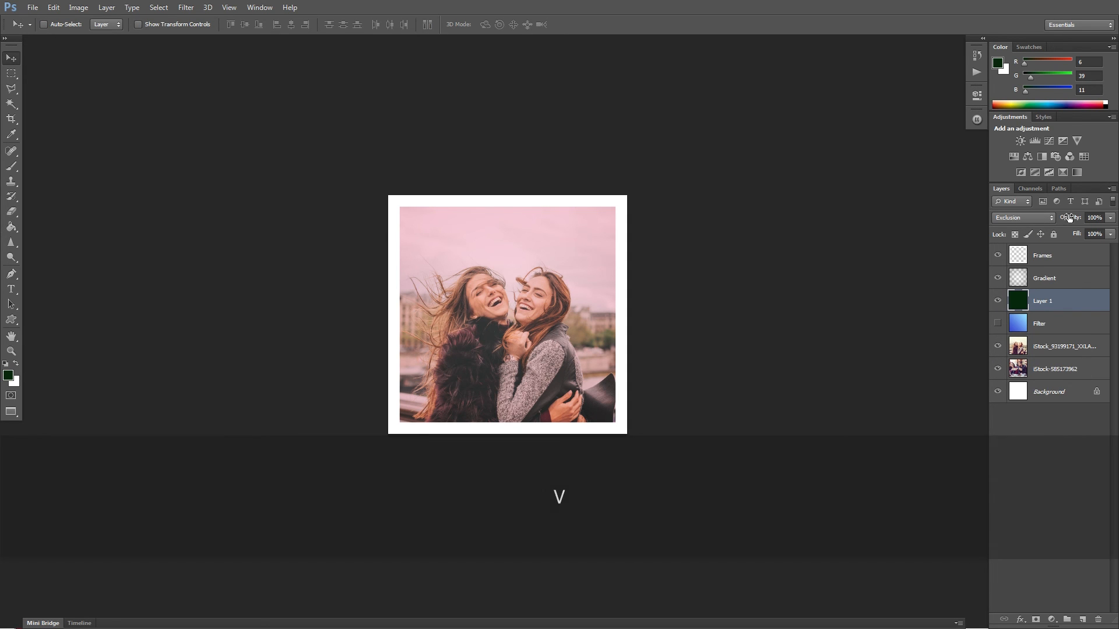